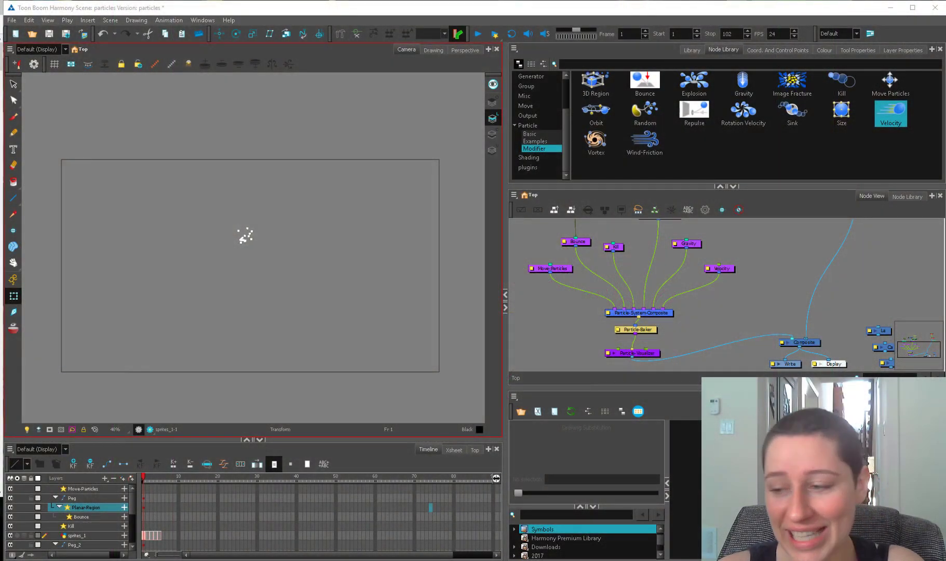
Open the Sprite-Emitter node's Rendering properties and play back the particle animation
left_click_drag(704, 220, 648, 295)
left_click(668, 278)
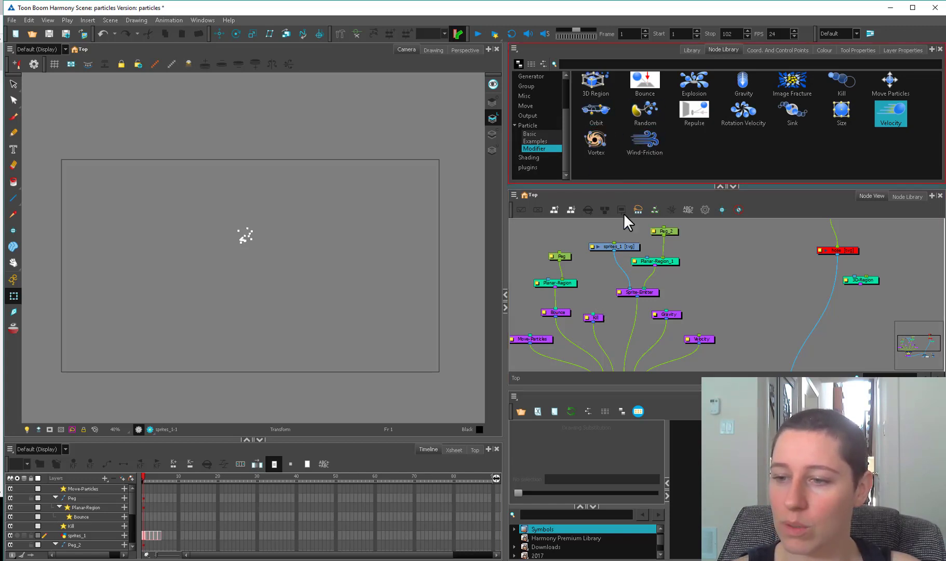
left_click_drag(630, 293, 626, 295)
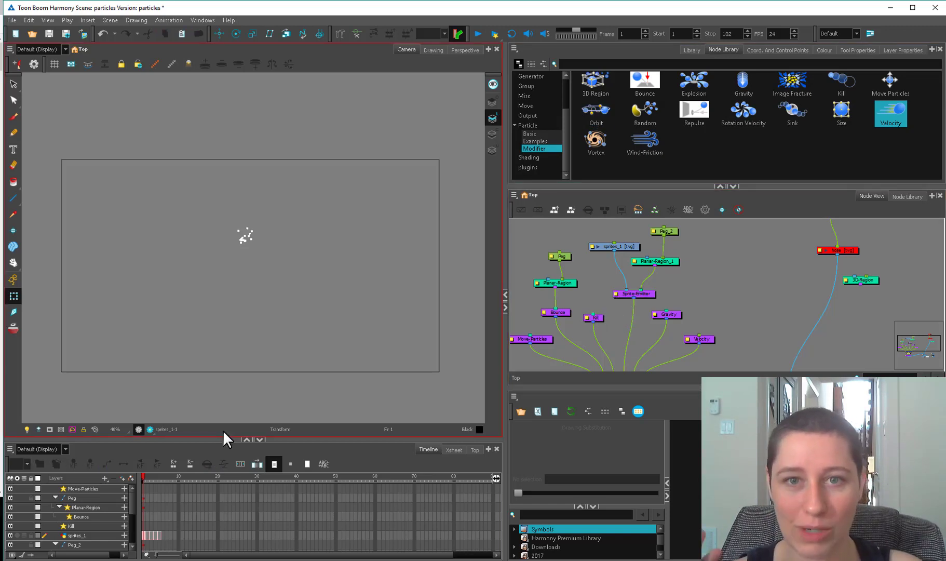
double_click(620, 293)
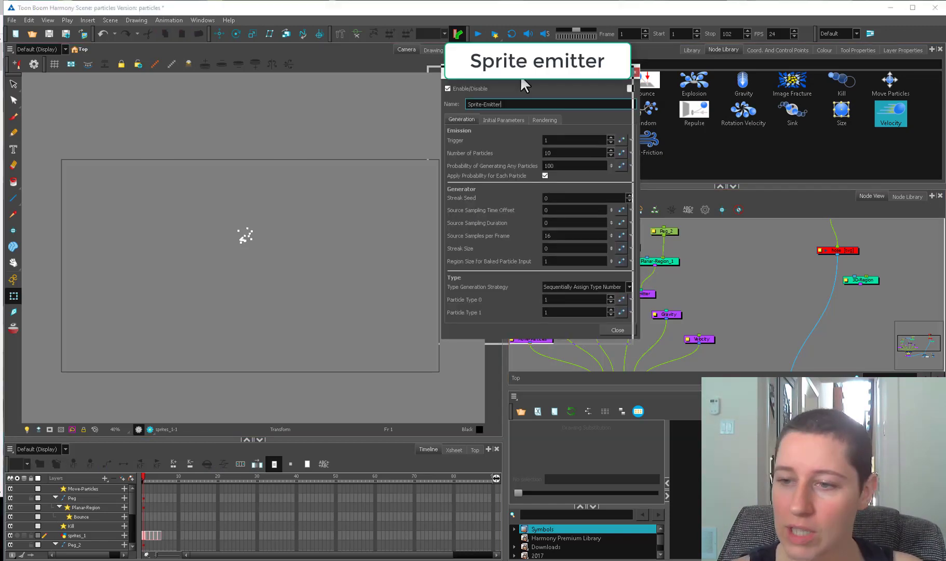
left_click_drag(515, 73, 445, 72)
left_click(472, 116)
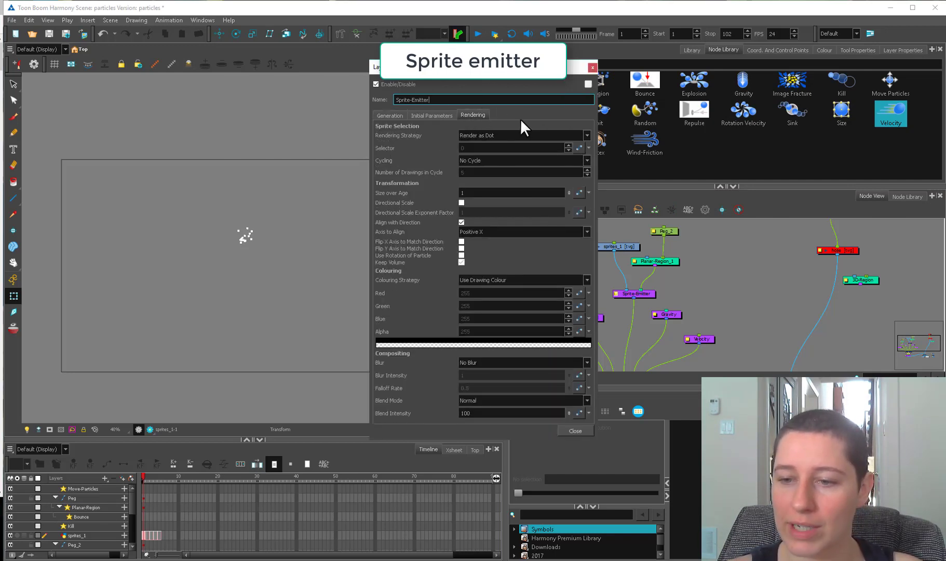
key("Return")
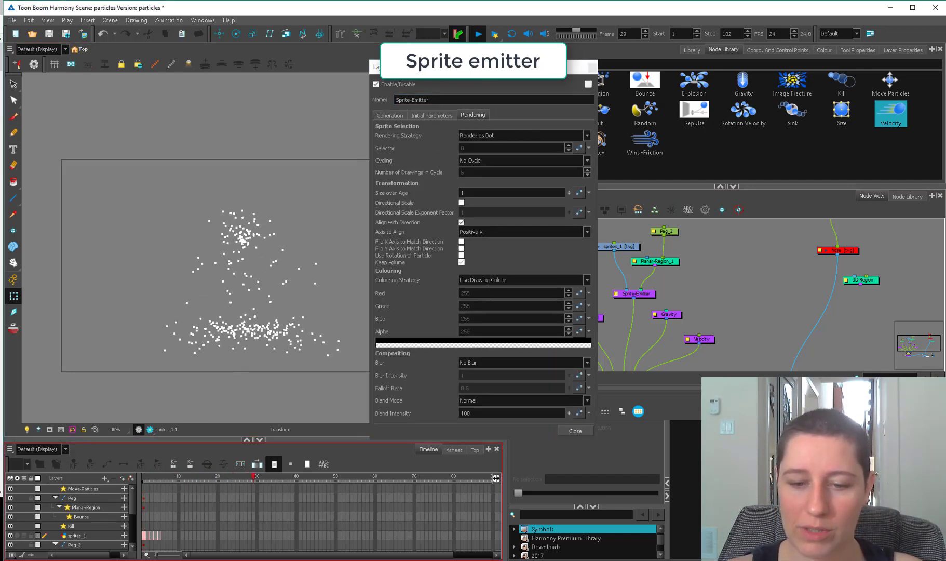
Set the Sprite-Emitter's Rendering Strategy to Use Particle Type
left_click(481, 161)
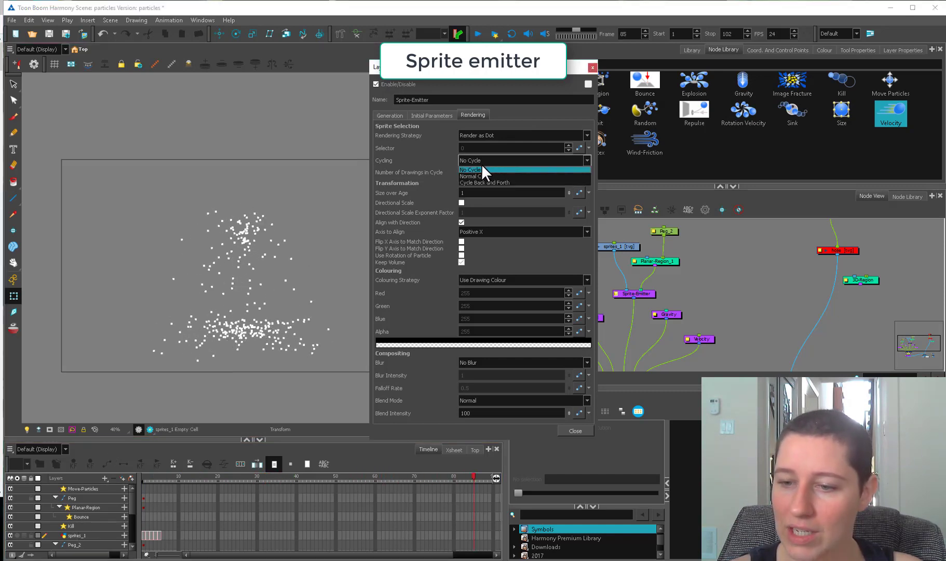
left_click(517, 134)
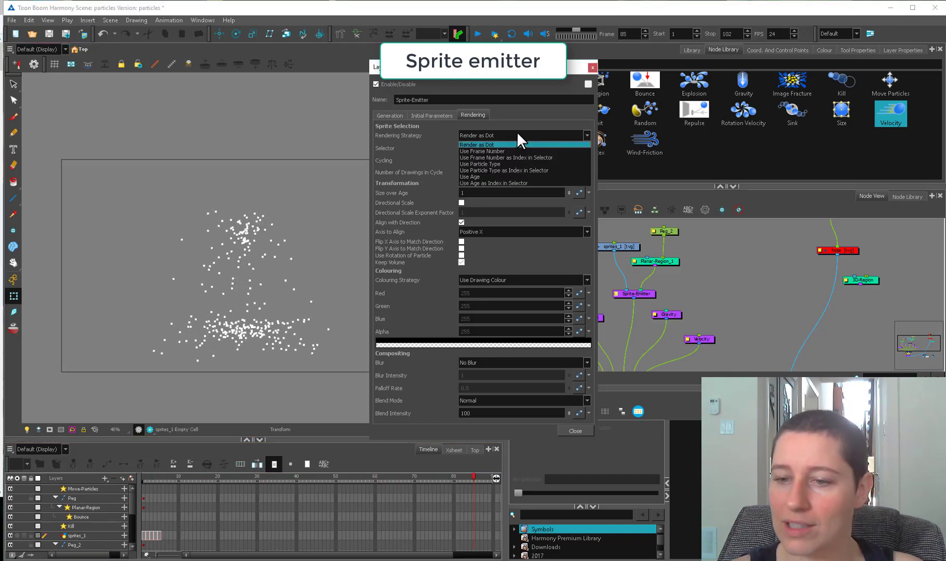
left_click(508, 165)
left_click(458, 34)
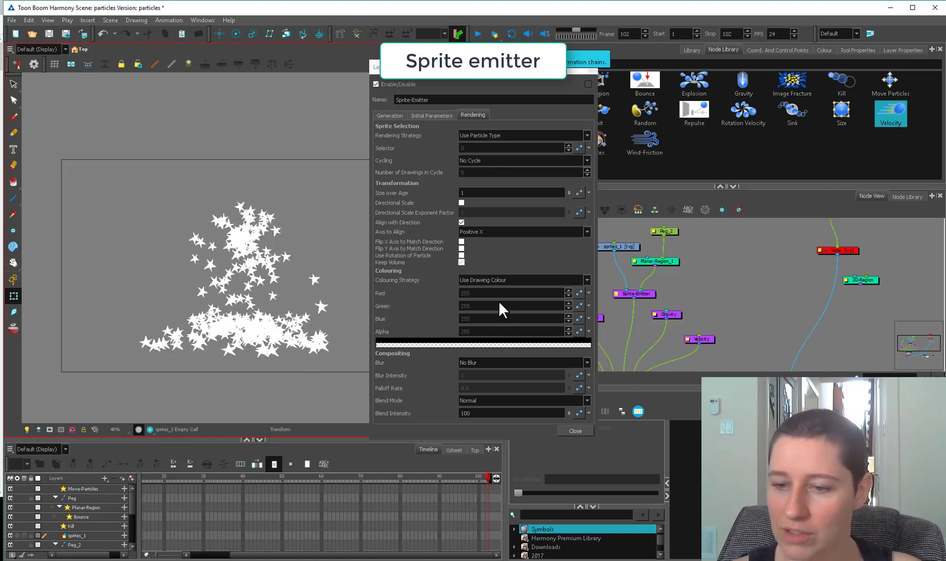
Set the Sprite-Emitter's Size over Age to 0.5 and play back the result
left_click(464, 192)
key("Return")
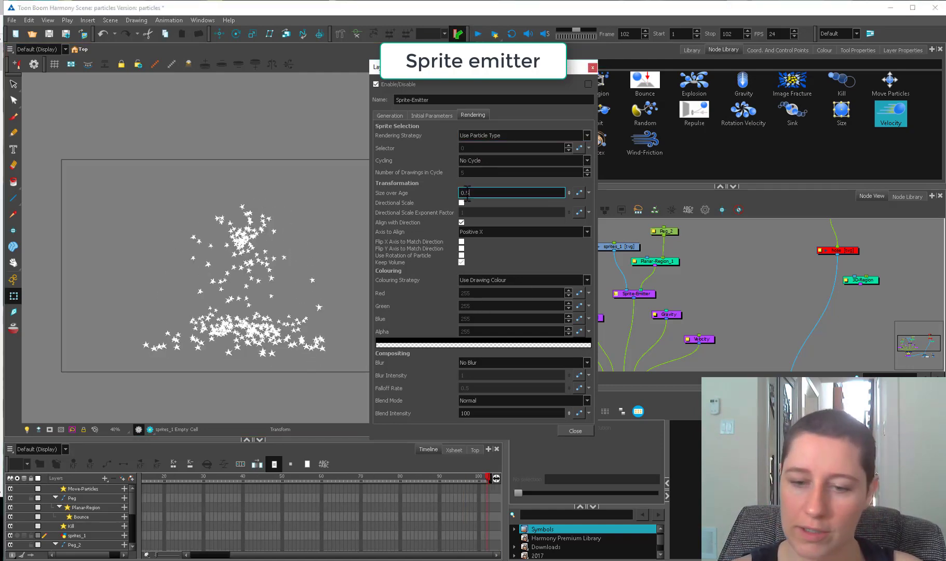
left_click(478, 34)
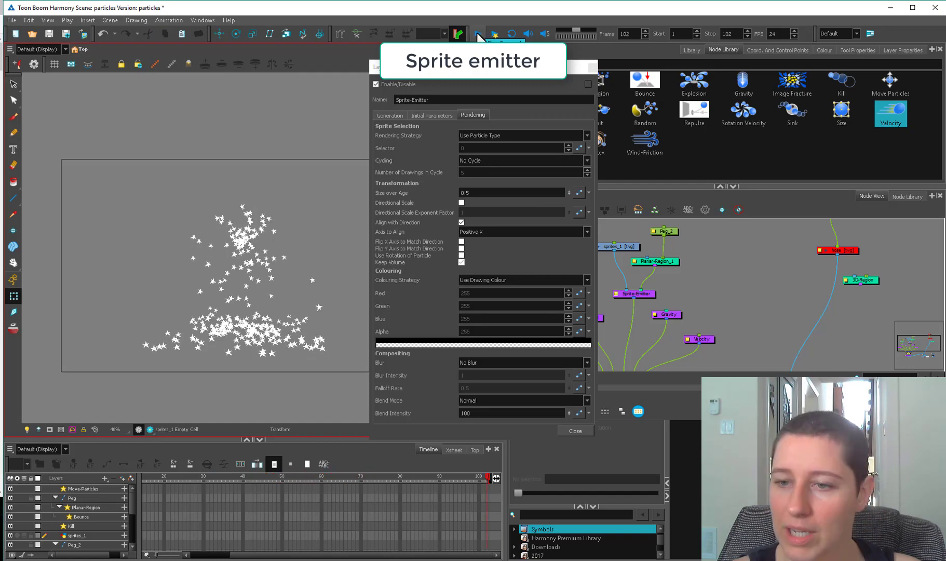
Try Use Frame Number as Index in Selector, return the Rendering Strategy to Render as Dot and close the emitter's properties
left_click(585, 134)
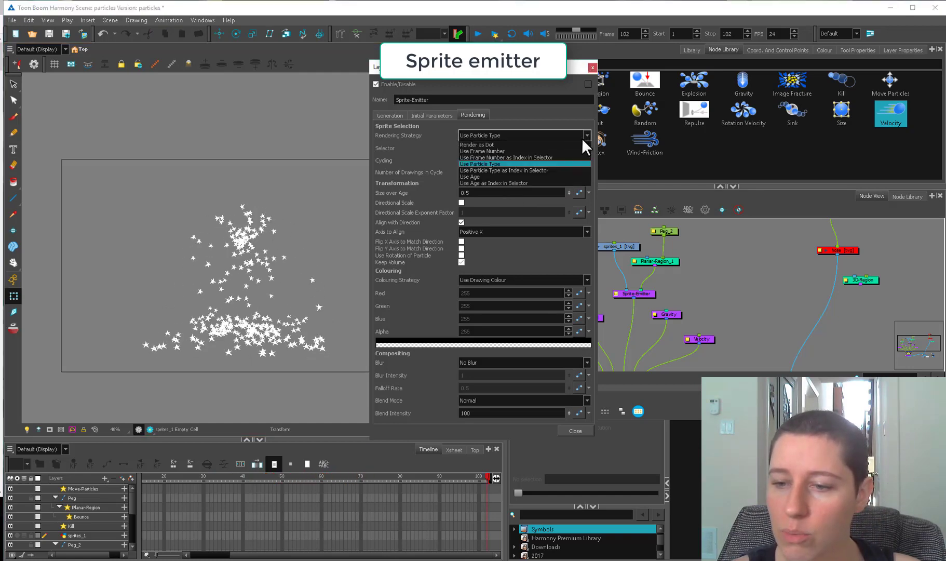
left_click(539, 157)
left_click(550, 135)
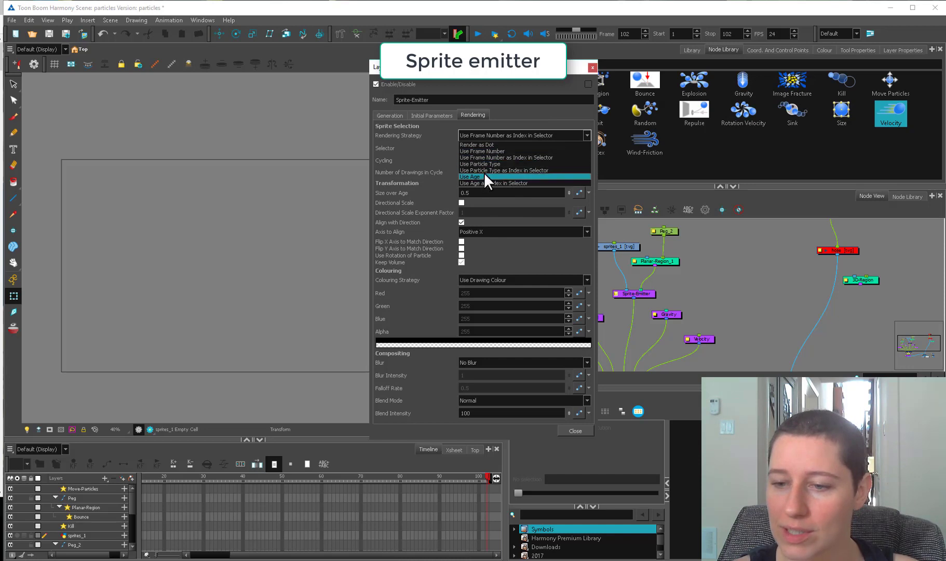
left_click(491, 145)
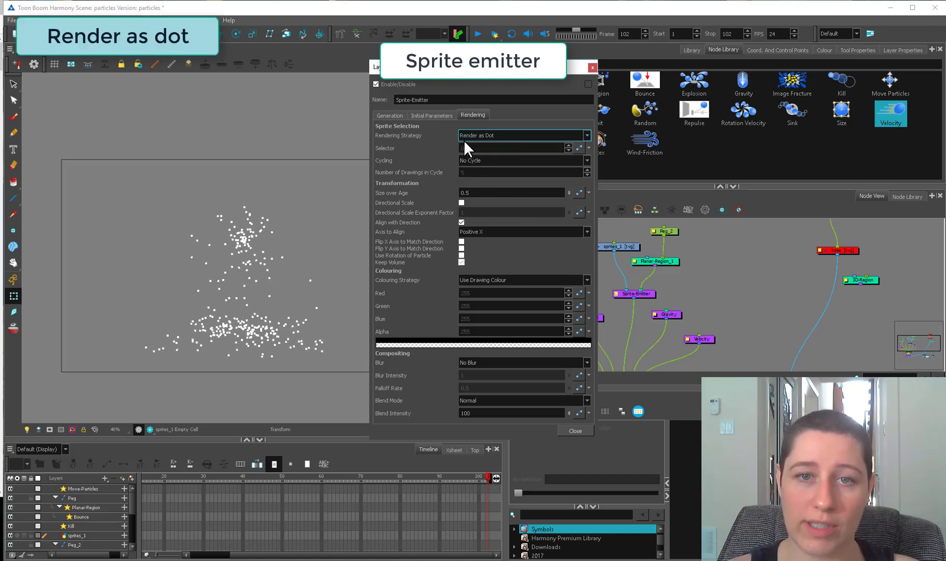
key("Return")
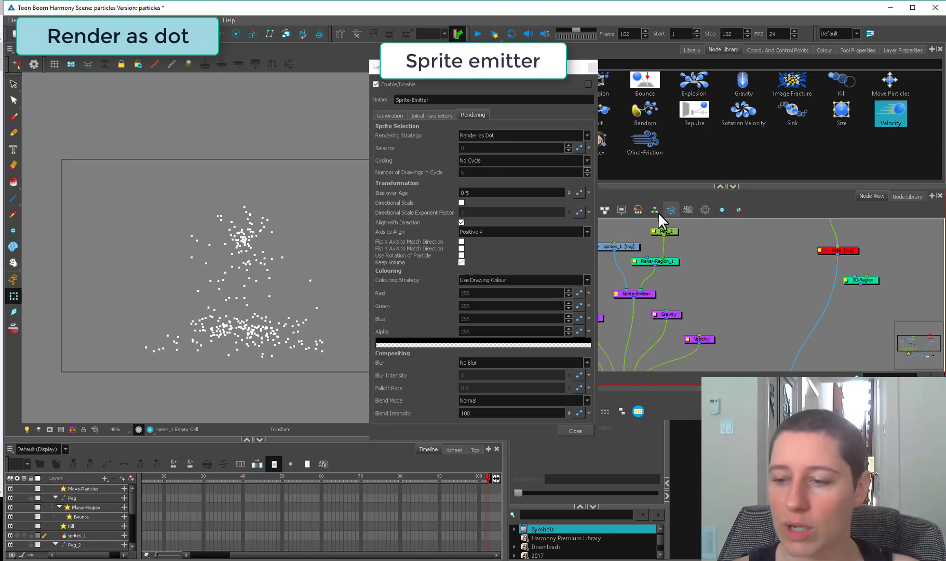
left_click(591, 67)
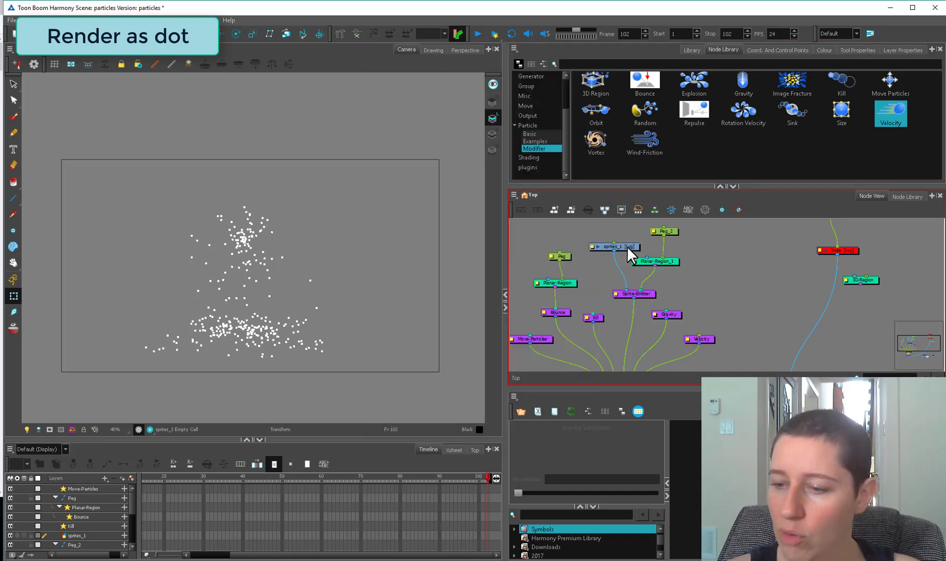
Select the sprites_1 layer and review its drawings on frames 1 to 5 in the Drawing view
left_click_drag(626, 245, 623, 247)
mouse_move(132, 512)
left_mouse_down()
mouse_move(133, 541)
mouse_move(135, 495)
left_mouse_up()
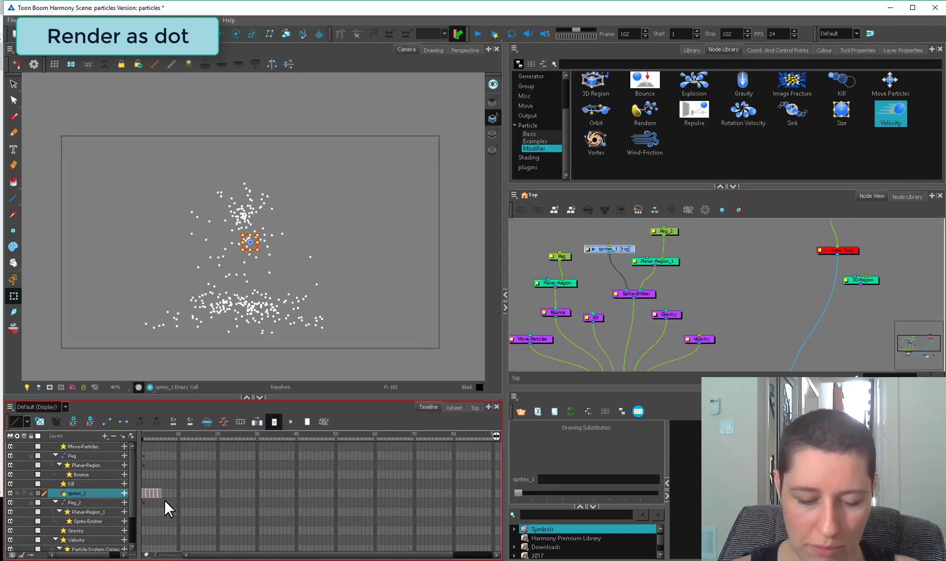
left_click(143, 492)
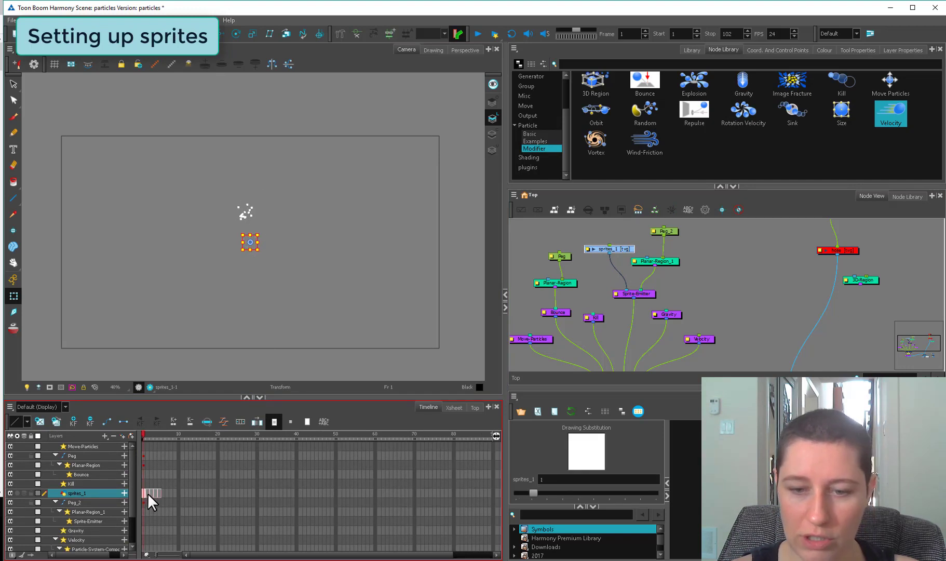
left_click(433, 50)
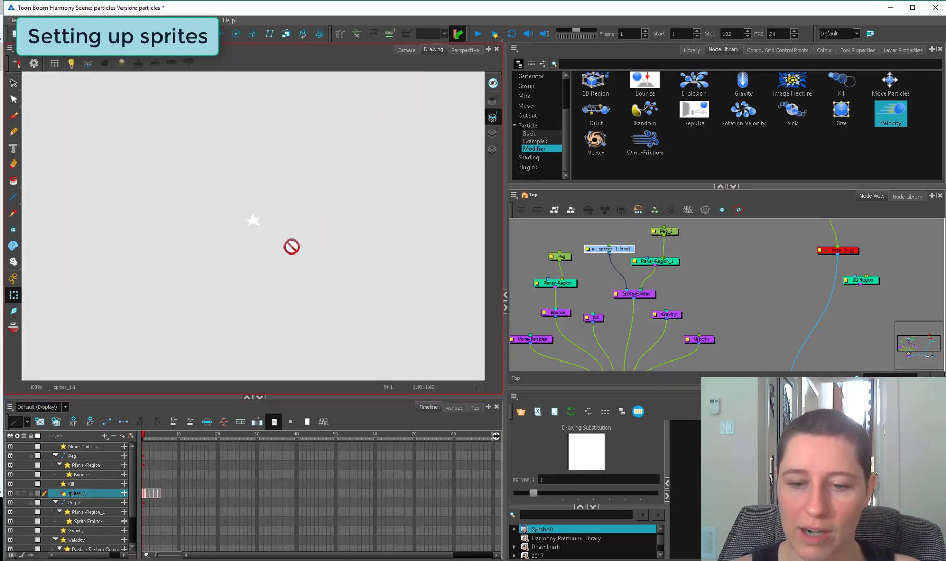
scroll(281, 228, "up", 4)
left_click_drag(301, 203, 303, 248)
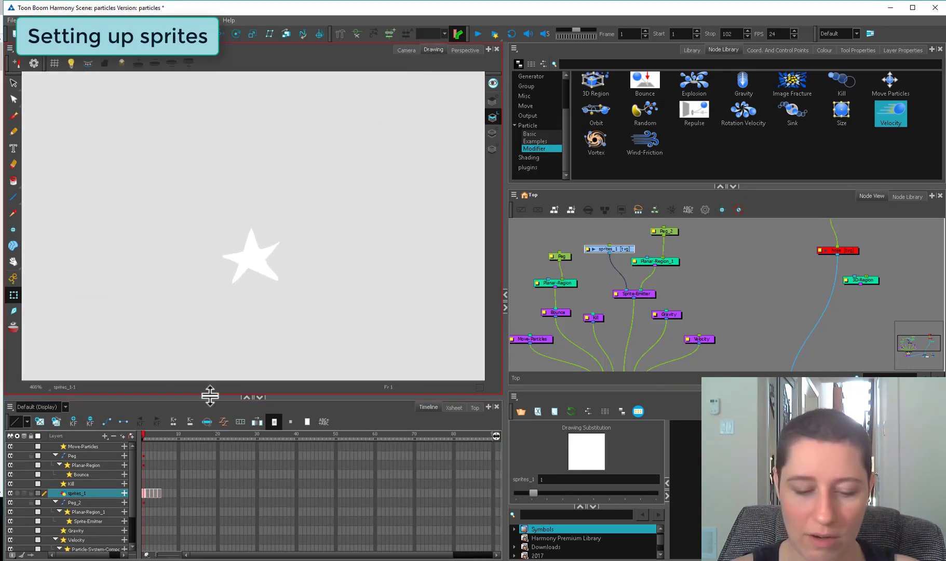
left_click(148, 492)
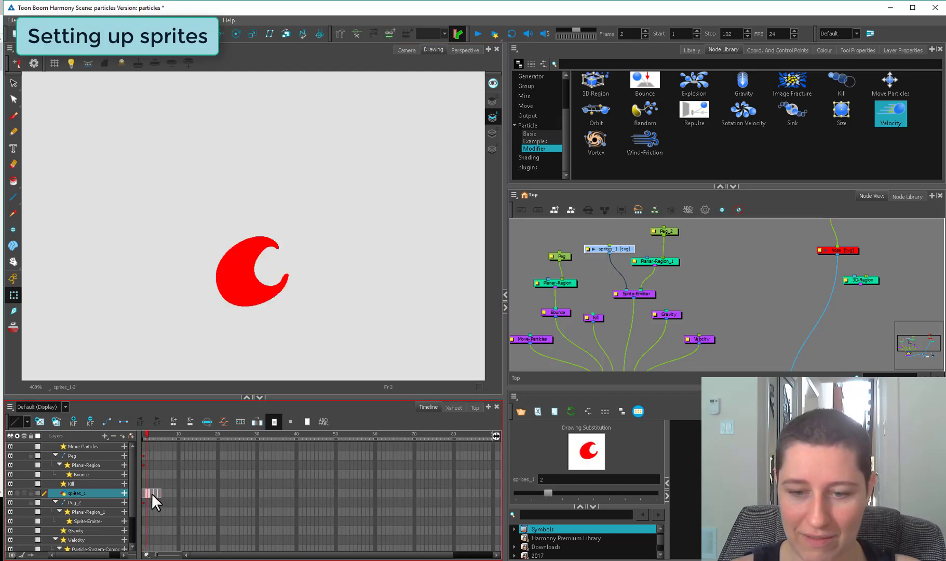
left_click(153, 493)
left_click(156, 492)
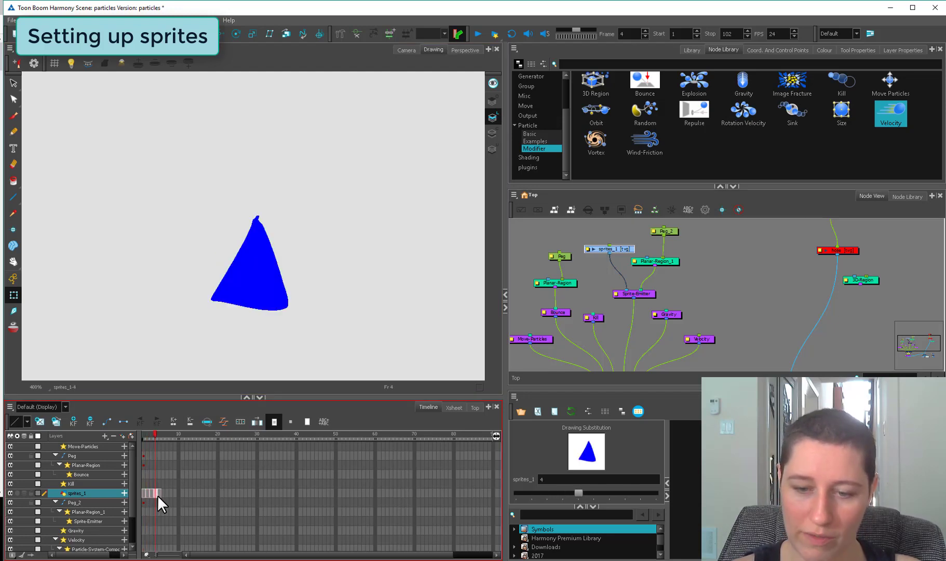
left_click(160, 494)
left_click_drag(157, 436, 139, 440)
left_click(407, 49)
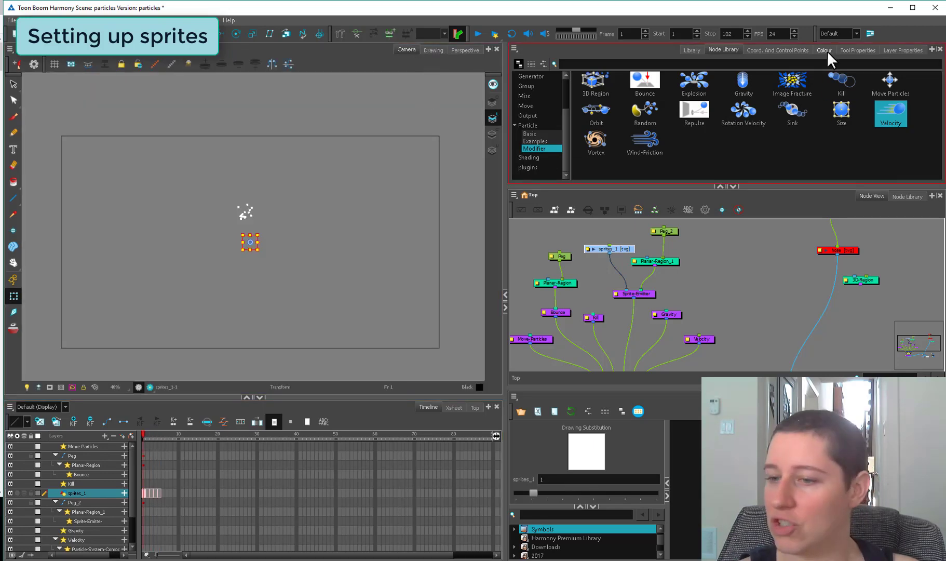
Recolour the particles palette's White swatch to RGB 189, 131, 131 and its Red swatch to RGB 179, 134, 134
left_click(823, 49)
double_click(524, 145)
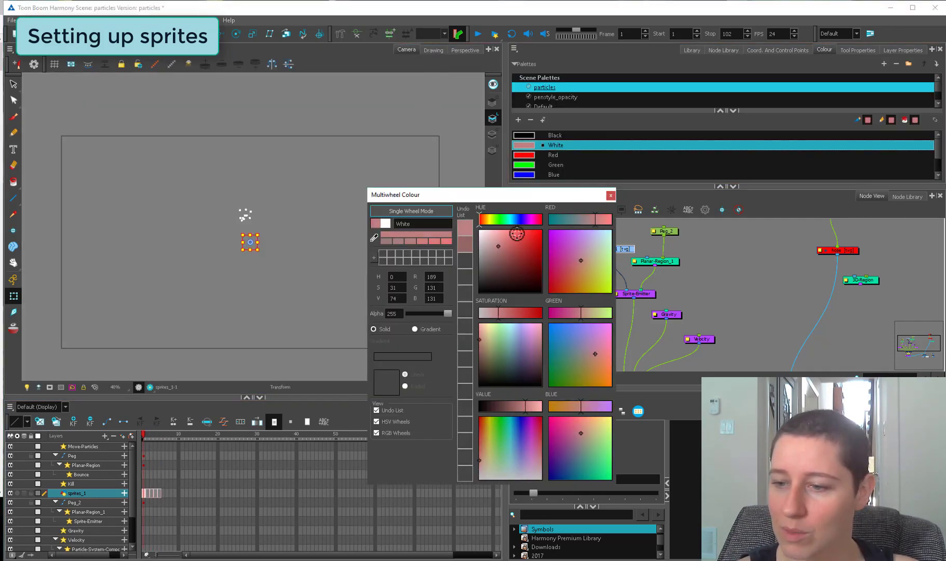
left_click(611, 194)
double_click(524, 154)
left_click(492, 247)
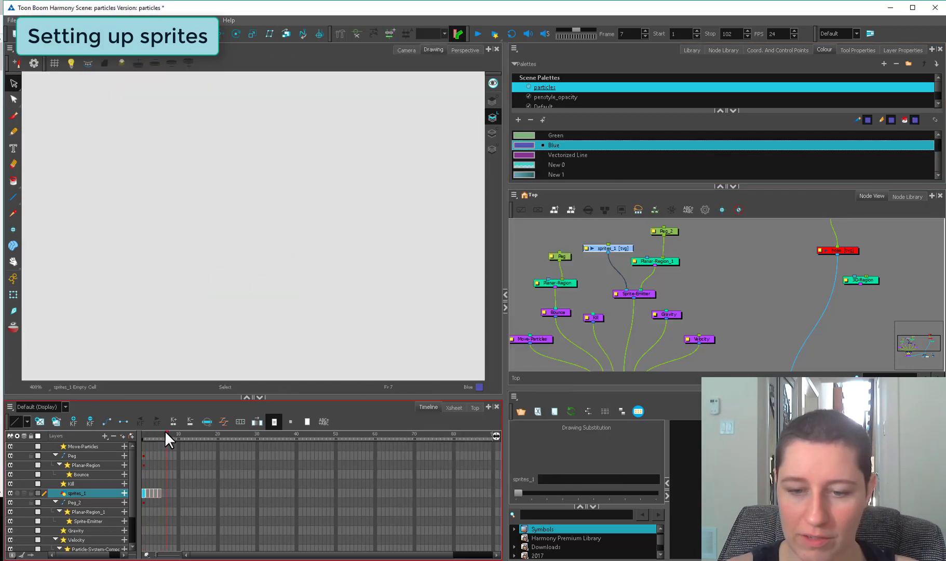
Insert a Composite node between the sprites_1 drawing and the Sprite-Emitter
left_click_drag(167, 437, 138, 439)
left_click(405, 50)
left_click(666, 287)
scroll(664, 280, "up", 1)
left_click_drag(635, 291, 696, 303)
scroll(678, 303, "up", 3)
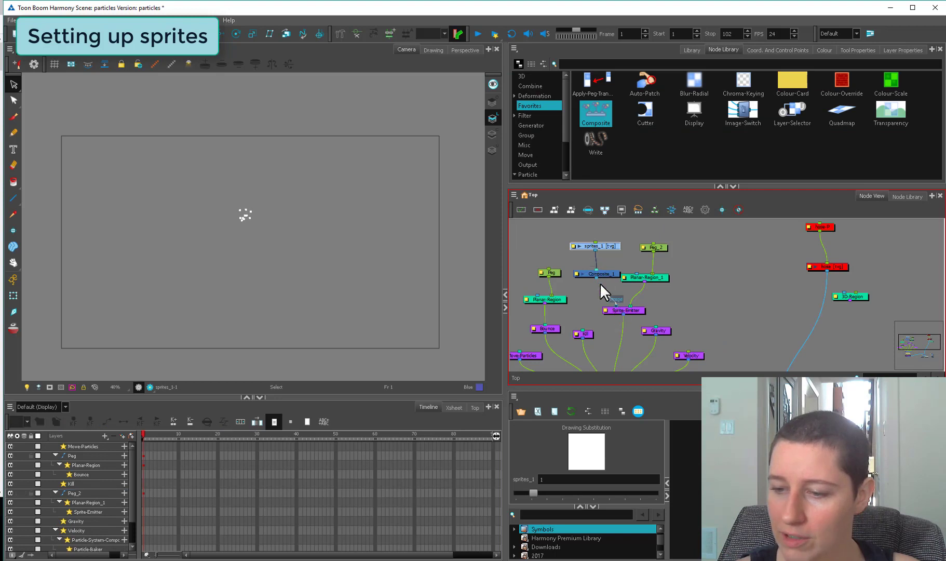
mouse_move(597, 278)
left_mouse_down()
mouse_move(616, 306)
mouse_move(612, 279)
mouse_move(629, 299)
mouse_move(614, 306)
left_mouse_up()
left_click(607, 245)
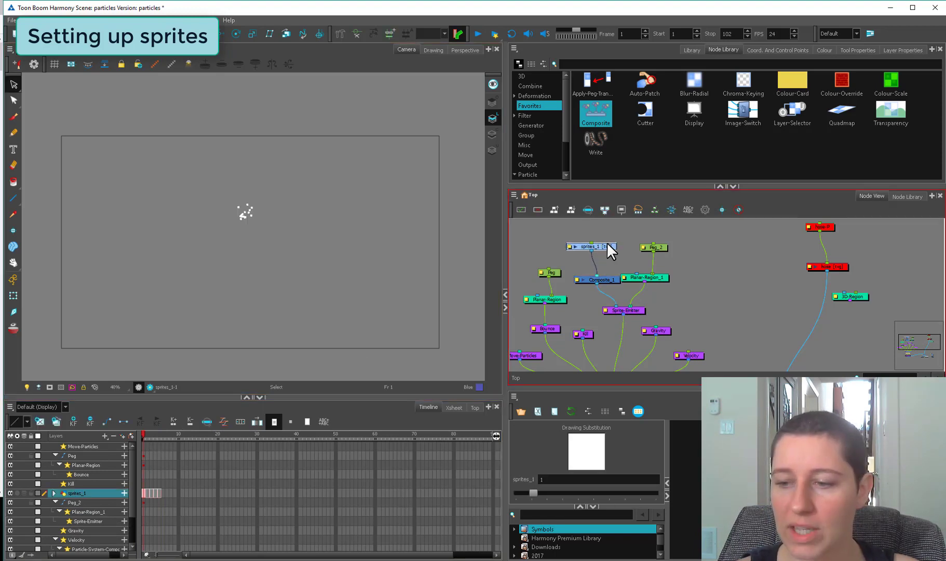
left_click_drag(607, 243, 609, 248)
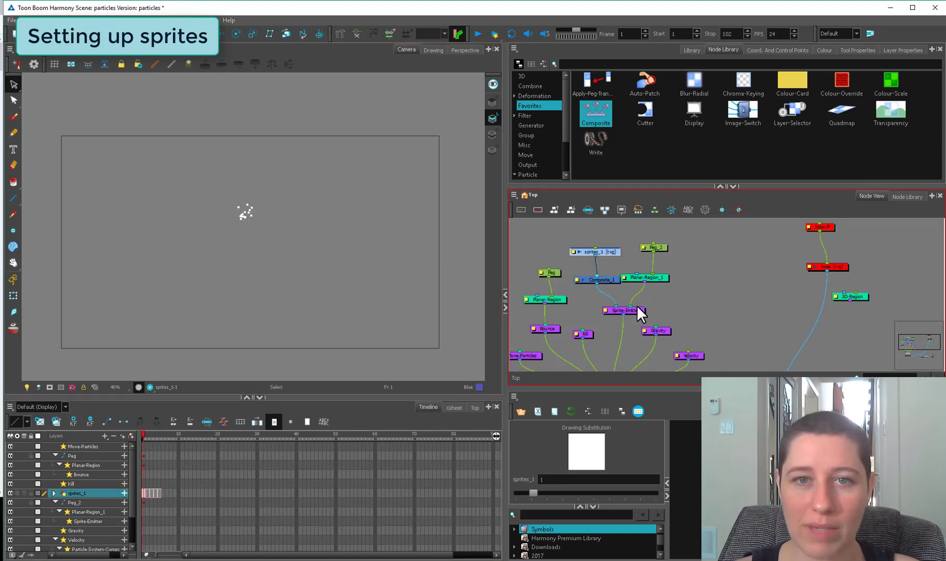
left_click(648, 299)
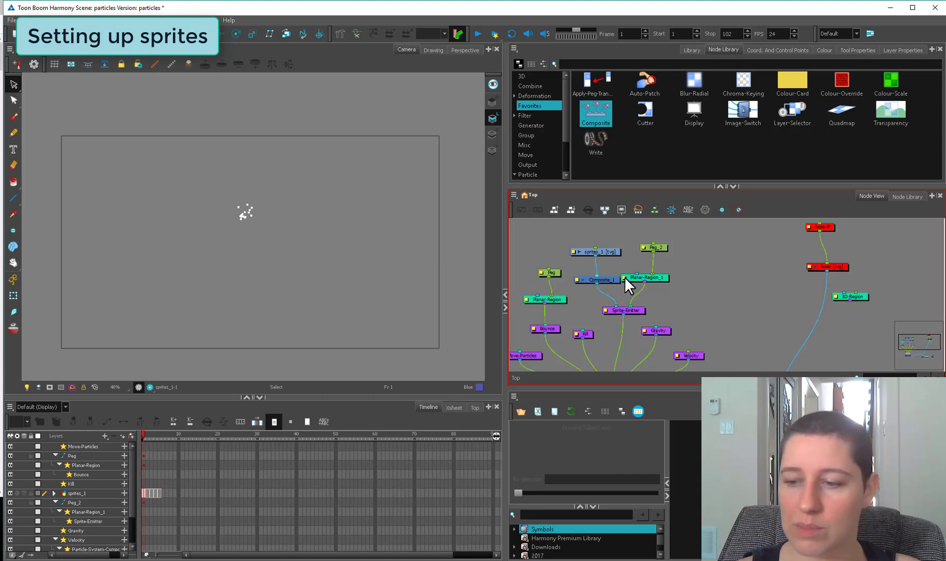
Delete the Composite node between sprites_1 and the Sprite-Emitter, and move sprites_1 closer to the emitter
left_click_drag(586, 253, 585, 256)
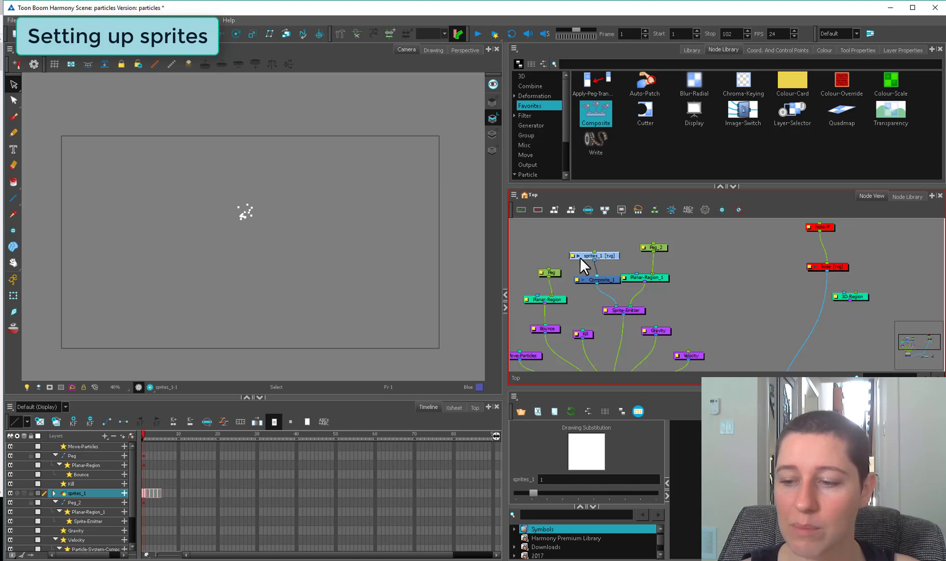
left_click(608, 279)
key("Delete")
mouse_move(608, 256)
left_mouse_down()
mouse_move(606, 295)
mouse_move(613, 267)
left_mouse_up()
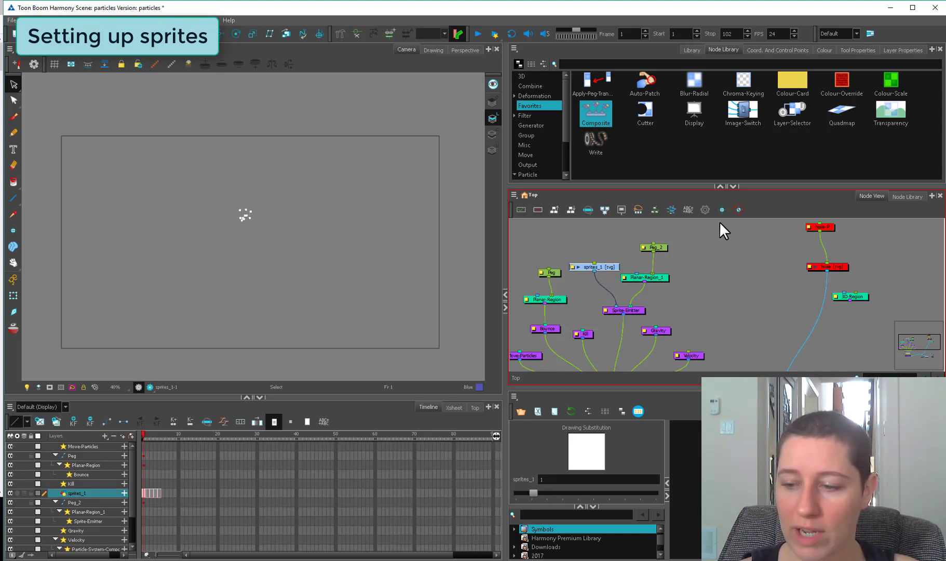
Reopen the Sprite-Emitter's properties, choose Use Particle Type as the Rendering Strategy and close them
mouse_move(144, 490)
left_mouse_down()
mouse_move(155, 494)
mouse_move(142, 495)
left_mouse_up()
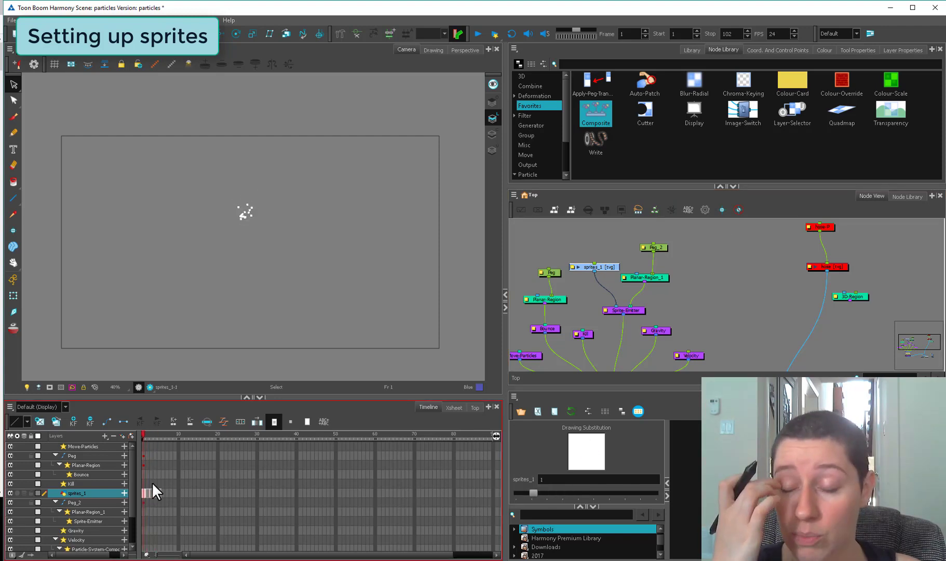
left_click_drag(607, 263, 608, 276)
left_click_drag(636, 237, 666, 271)
left_click(625, 310)
left_click(495, 136)
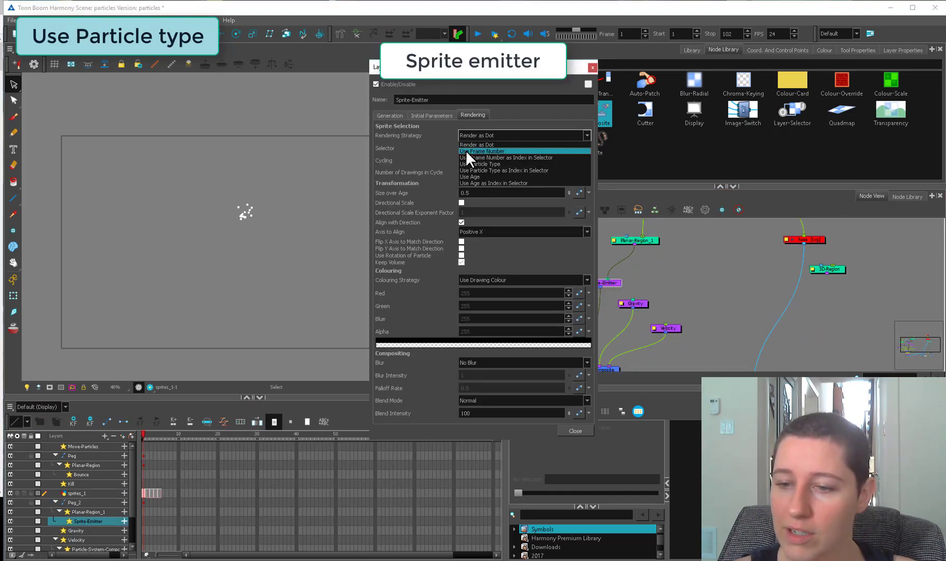
left_click(501, 164)
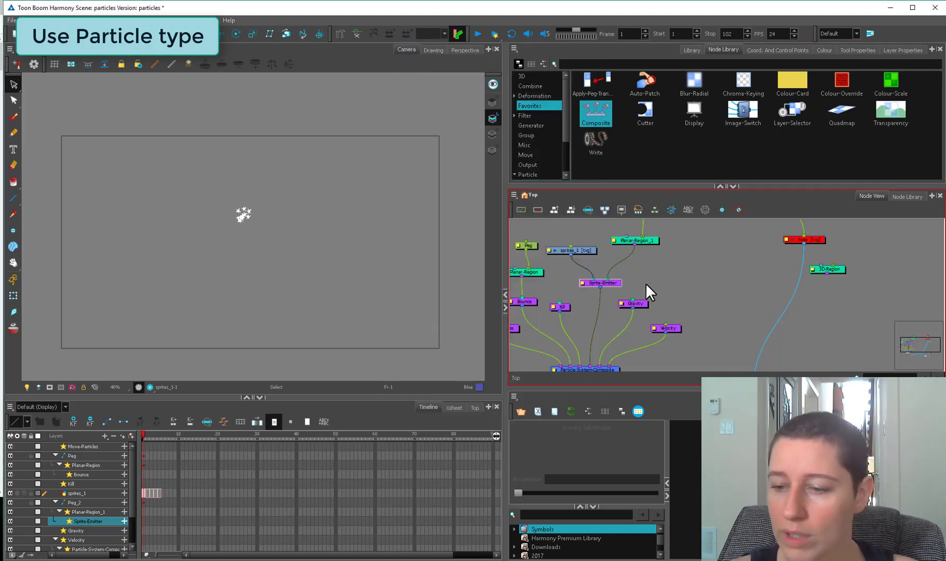
left_click(630, 280)
Scrub the timeline to examine how the particles render beyond the sprites_1 drawings
left_click(145, 493)
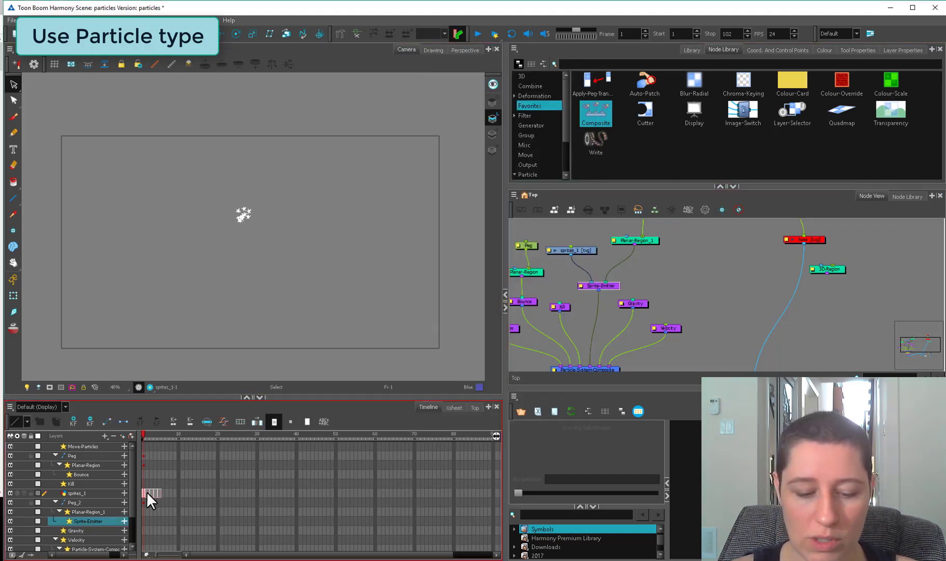
left_click_drag(144, 433, 186, 433)
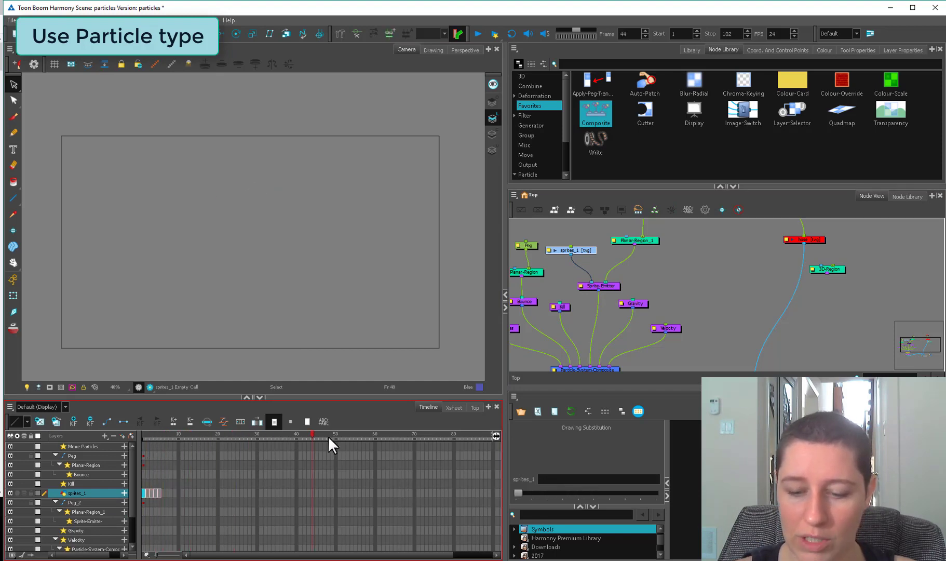
left_click_drag(480, 433, 138, 472)
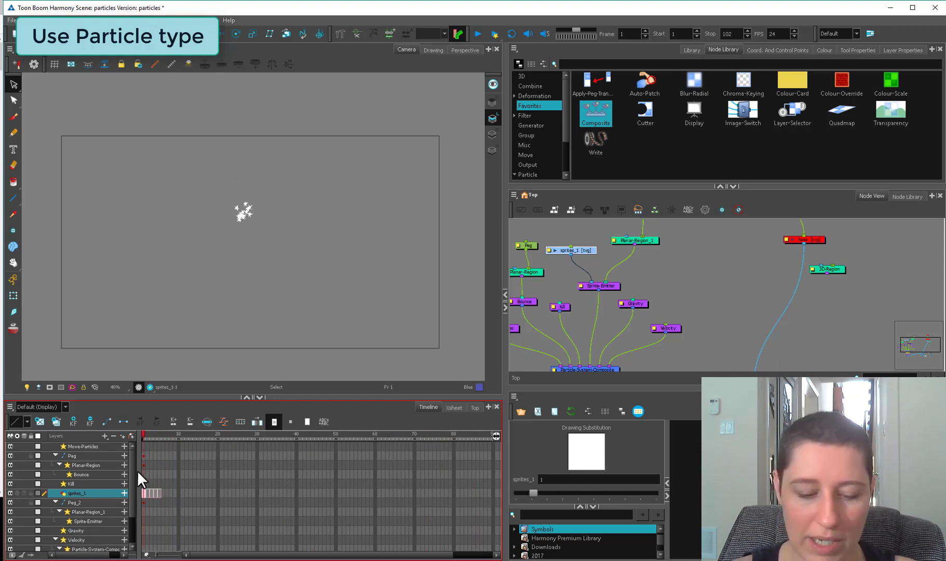
left_click(159, 493)
left_click(164, 492)
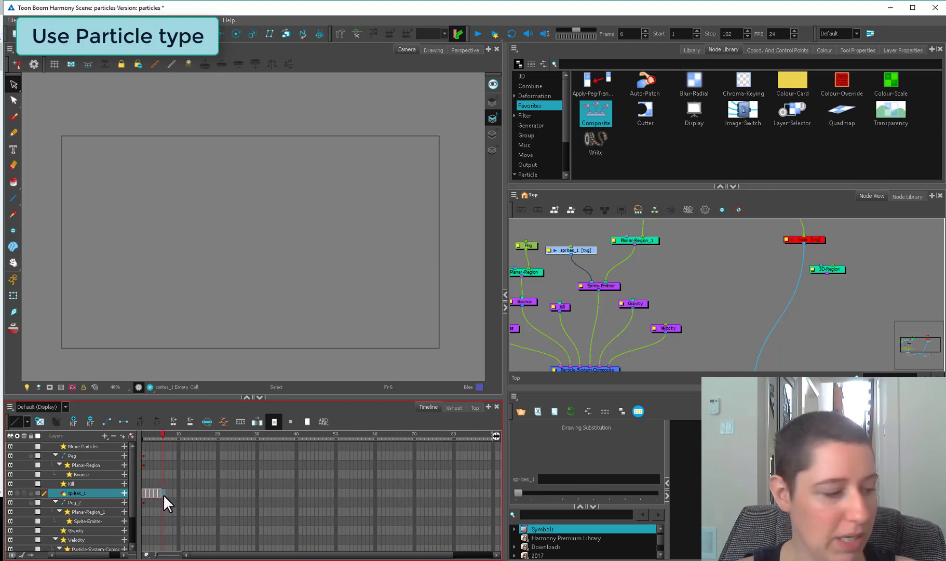
key("ctrl+shift+v")
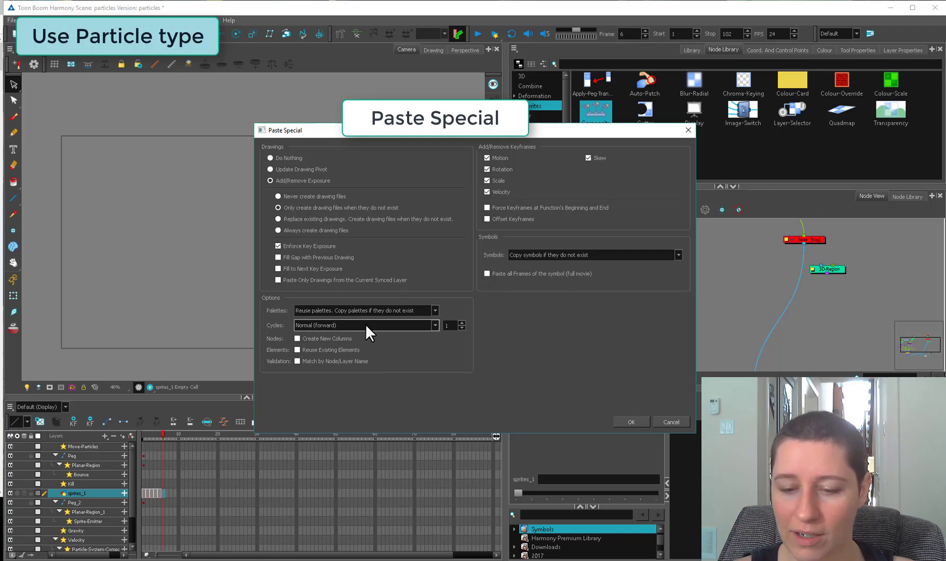
left_click(307, 325)
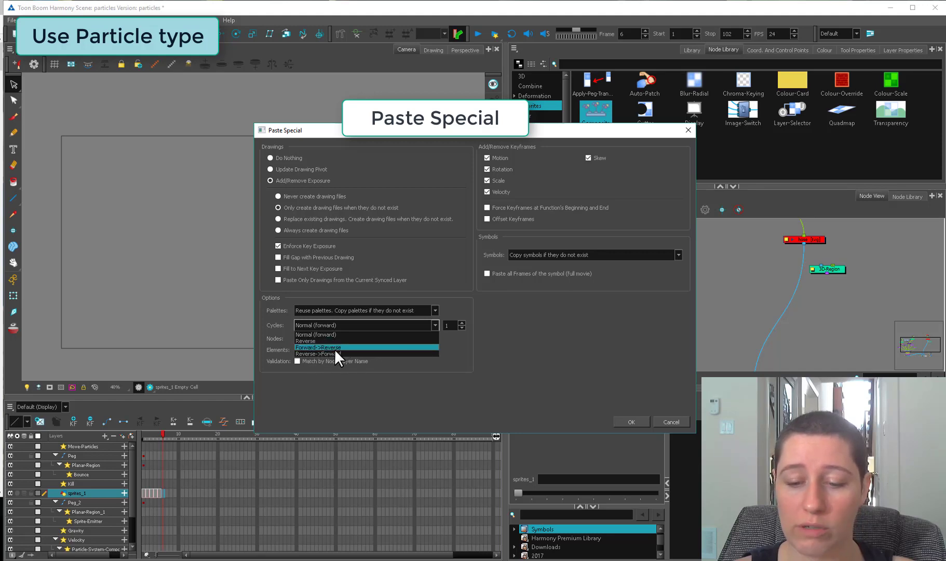
left_click(456, 327)
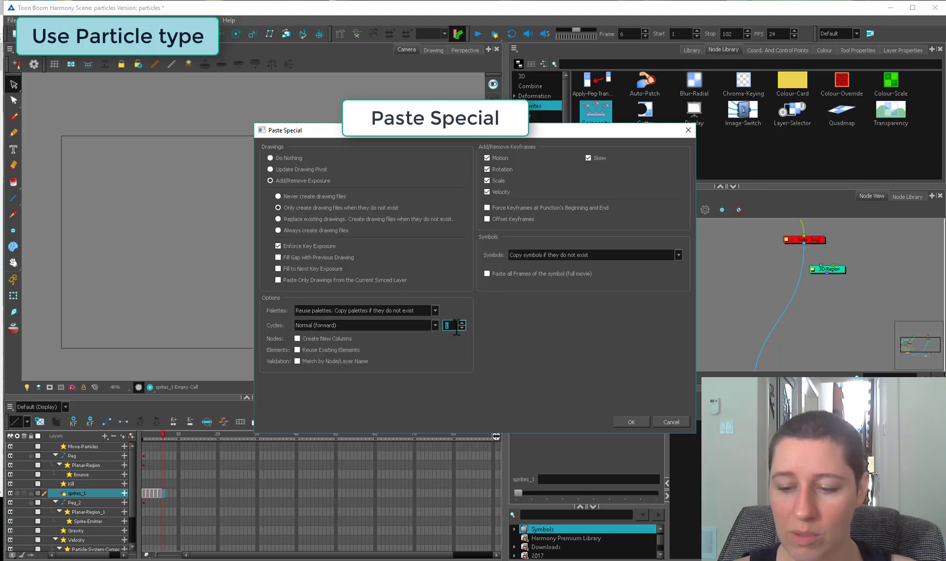
type("5")
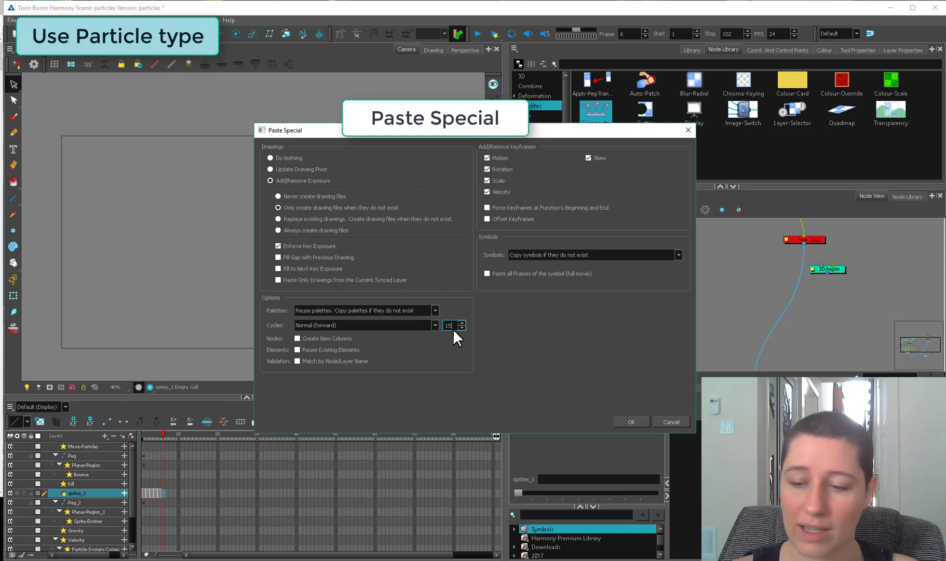
left_click(678, 421)
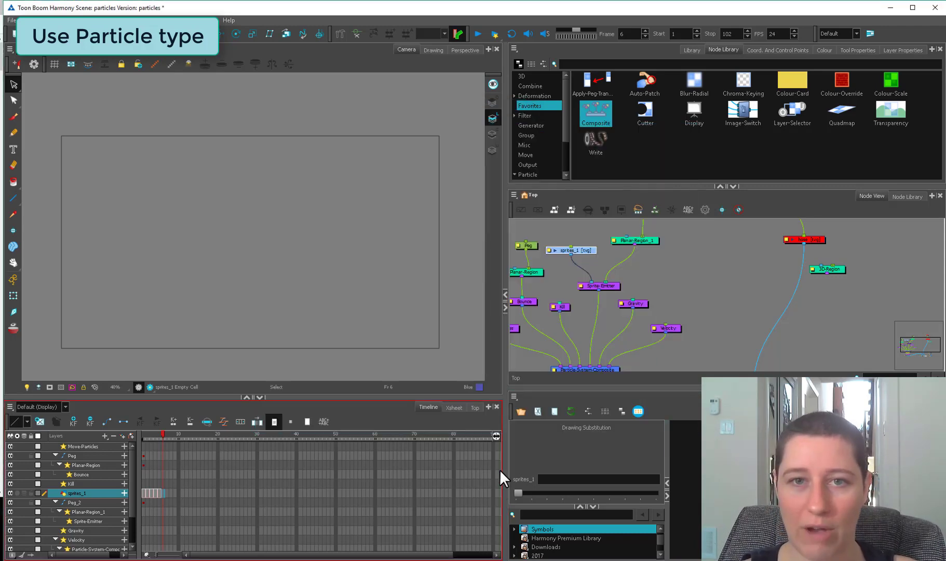
Reopen the Sprite-Emitter's properties, set Cycling to Normal Cycle and preview the particles along the timeline
left_click(661, 274)
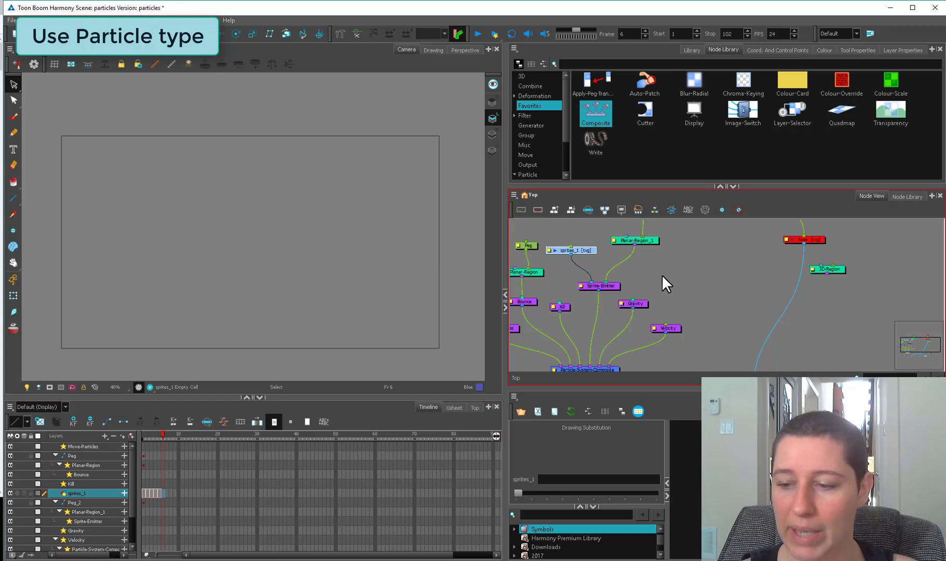
double_click(580, 285)
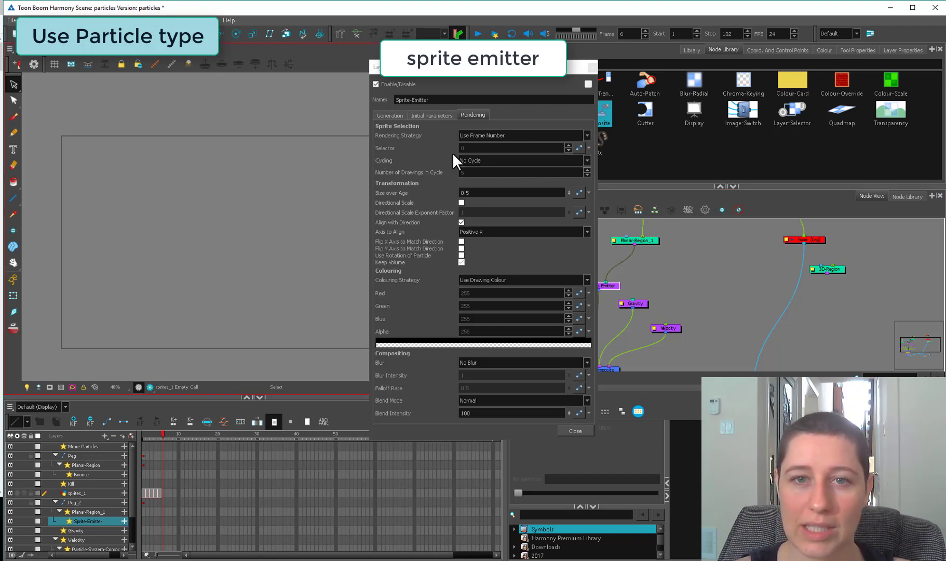
left_click(493, 161)
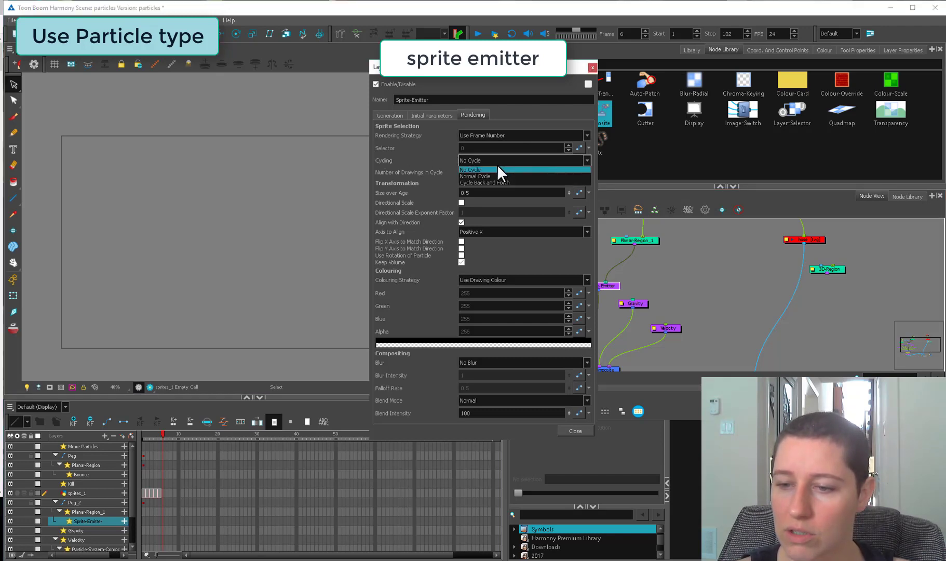
left_click(488, 175)
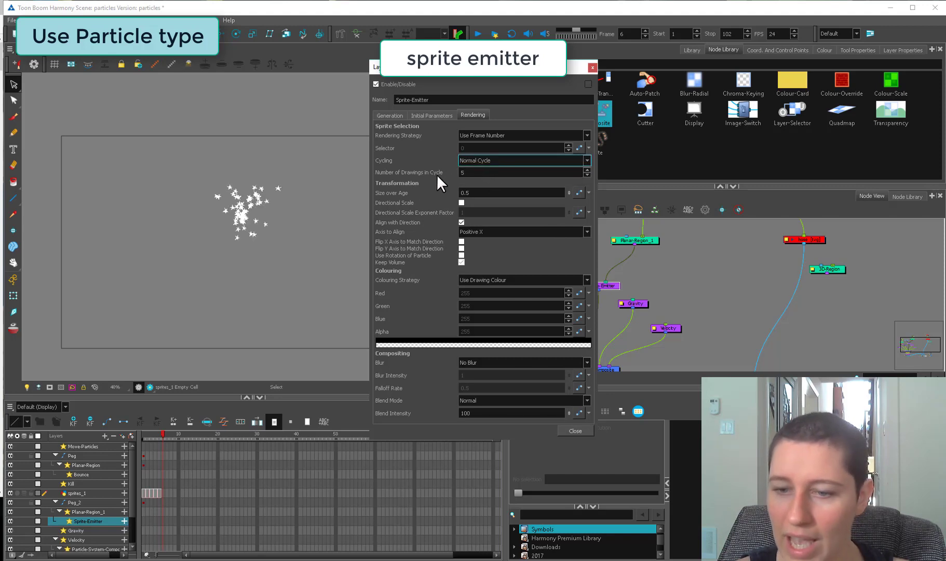
left_click(505, 172)
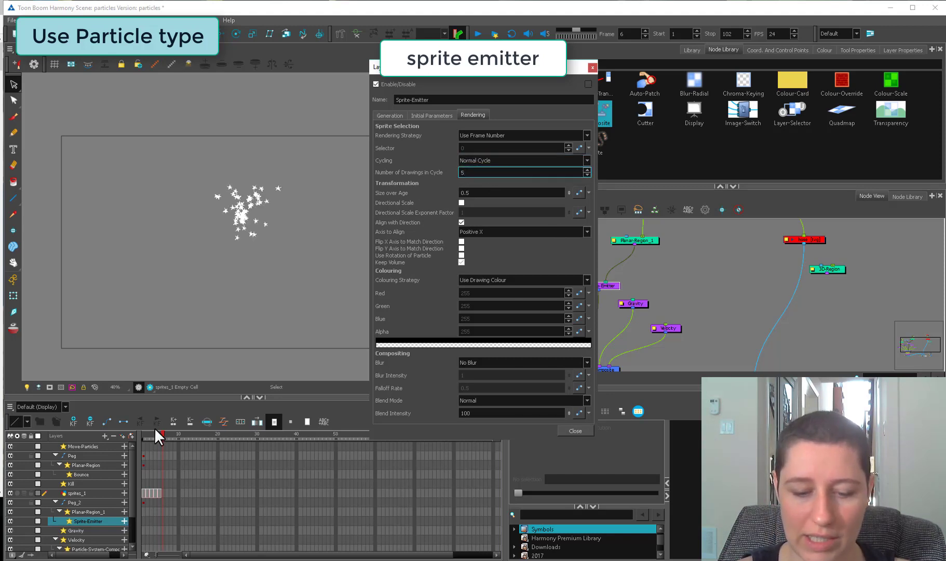
left_click_drag(151, 433, 256, 457)
Set the Sprite-Emitter's Number of Drawings in Cycle to 15 and preview the particles along the timeline
left_click(468, 175)
left_click(469, 175)
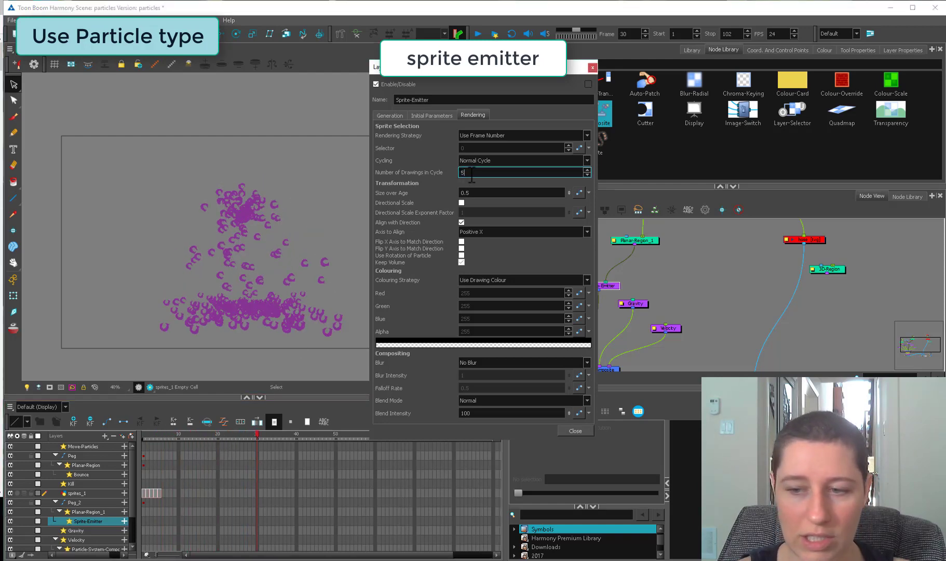
type("1")
left_click_drag(145, 435, 178, 436)
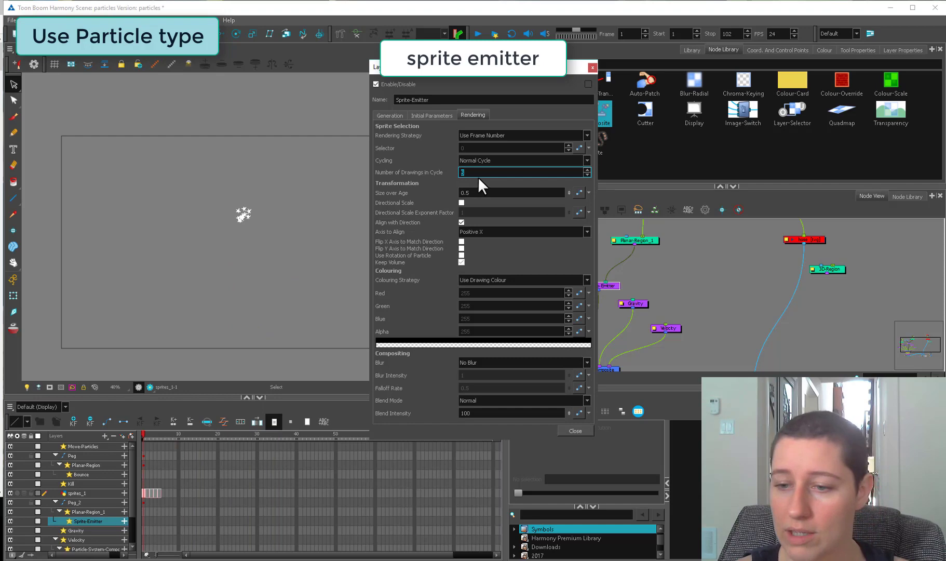
Set the Sprite-Emitter's Number of Drawings in Cycle to 5 and scrub the timeline to preview the normal cycle
type("5")
left_click_drag(153, 437, 187, 436)
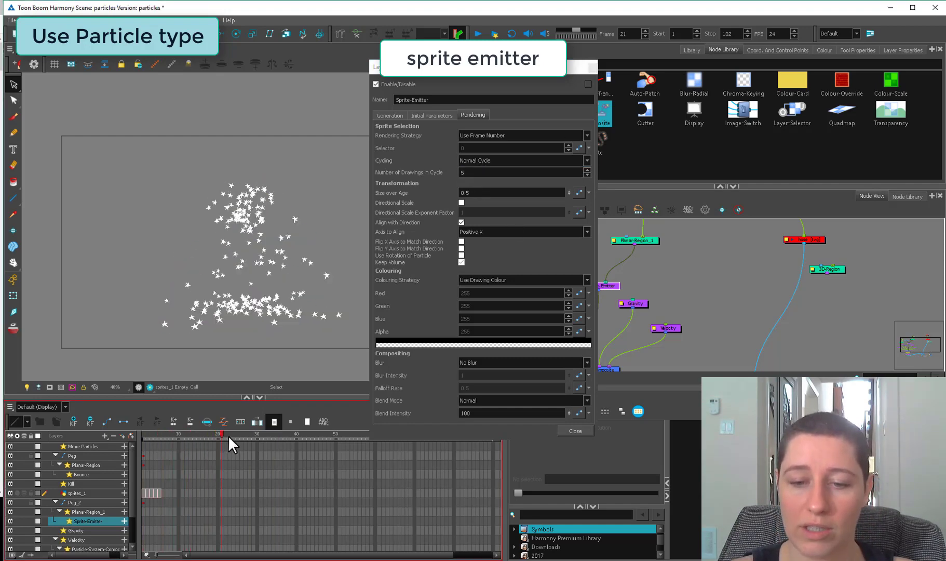
left_click_drag(229, 435, 364, 433)
left_click(144, 492)
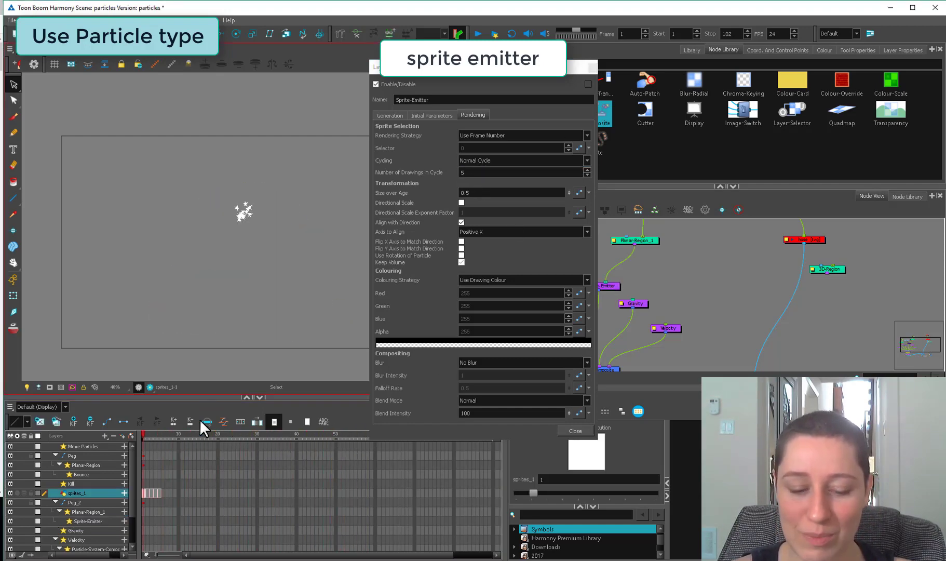
left_click_drag(143, 433, 105, 432)
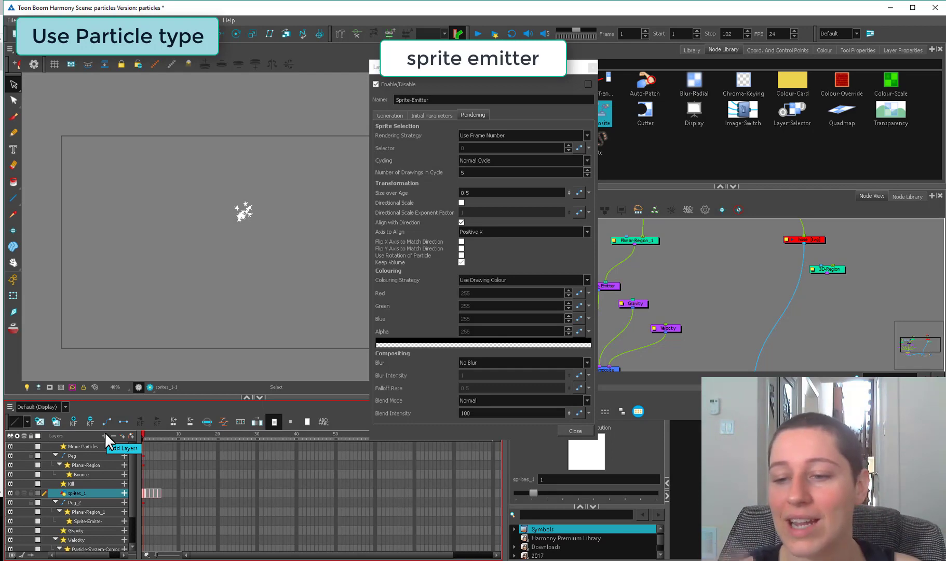
left_click(194, 436)
left_click_drag(204, 437, 136, 447)
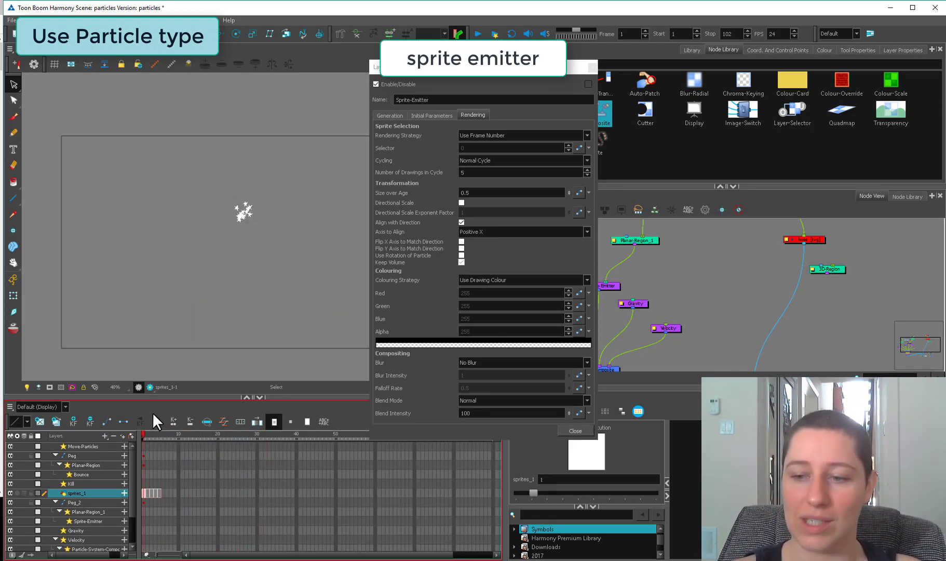
Change the Sprite-Emitter's Cycling to Cycle Back and Forth and preview the particles
left_click(480, 160)
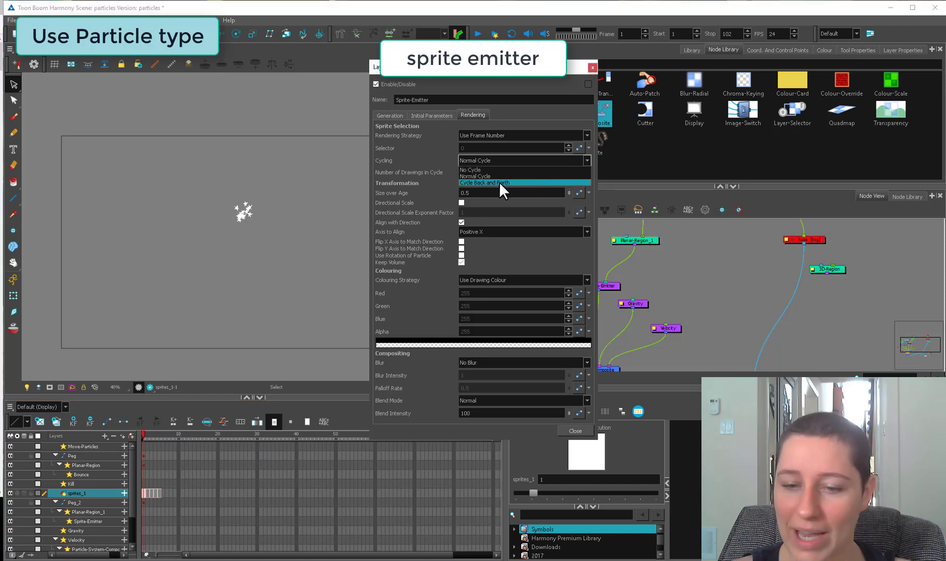
left_click(498, 183)
left_click(170, 434)
left_click_drag(172, 434, 143, 437)
Set the Sprite-Emitter's Cycling to No Cycle and its Rendering Strategy to Use Particle Type, and preview the particles
left_click(514, 159)
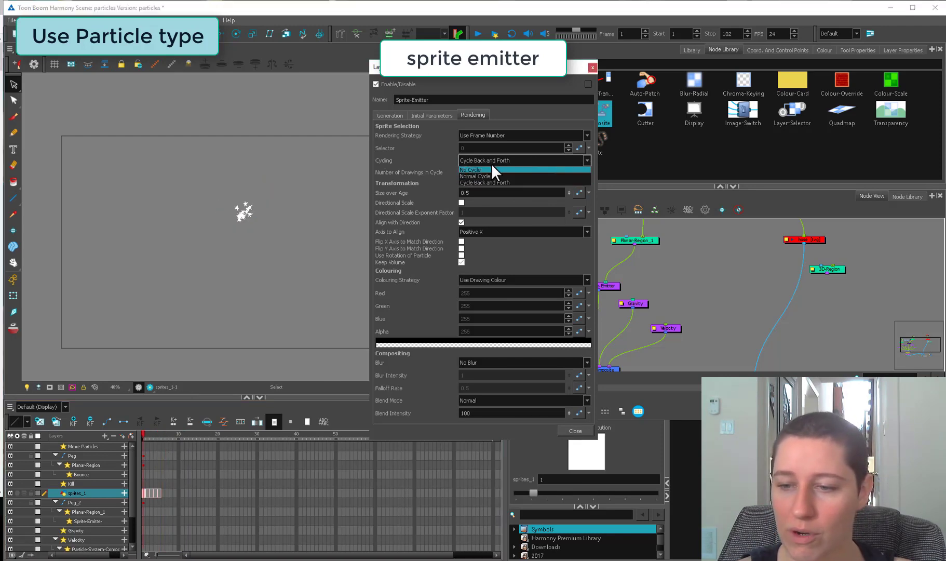
left_click(477, 169)
left_click(477, 135)
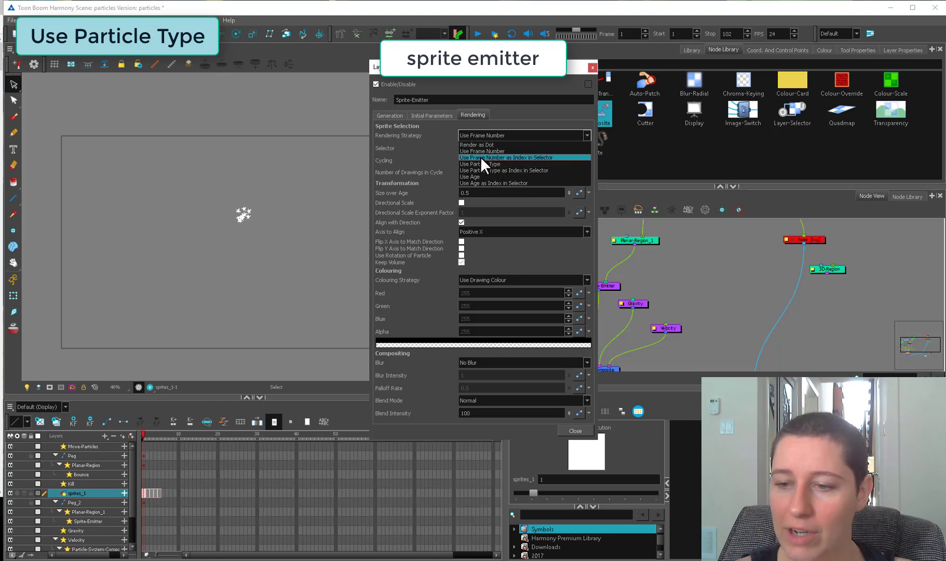
left_click(493, 163)
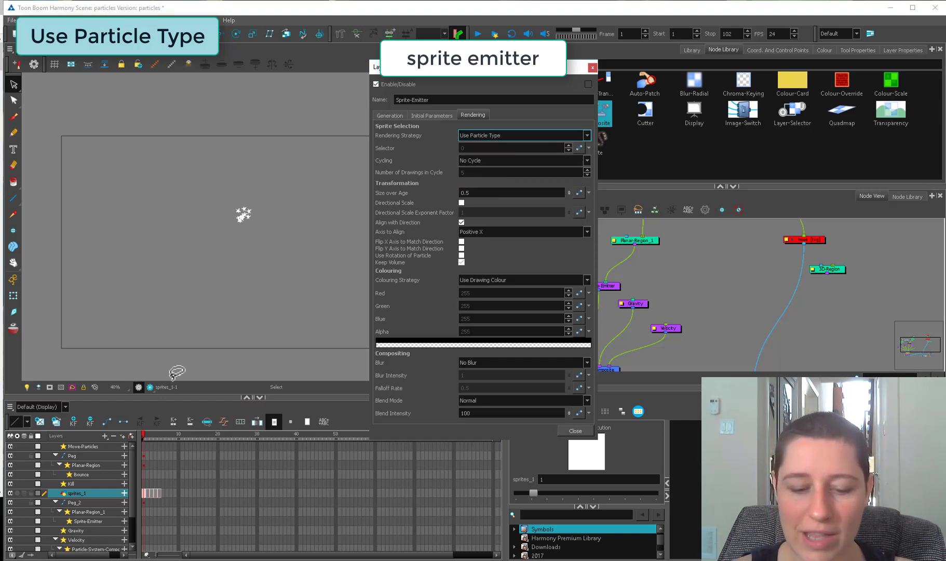
left_click_drag(145, 431, 127, 467)
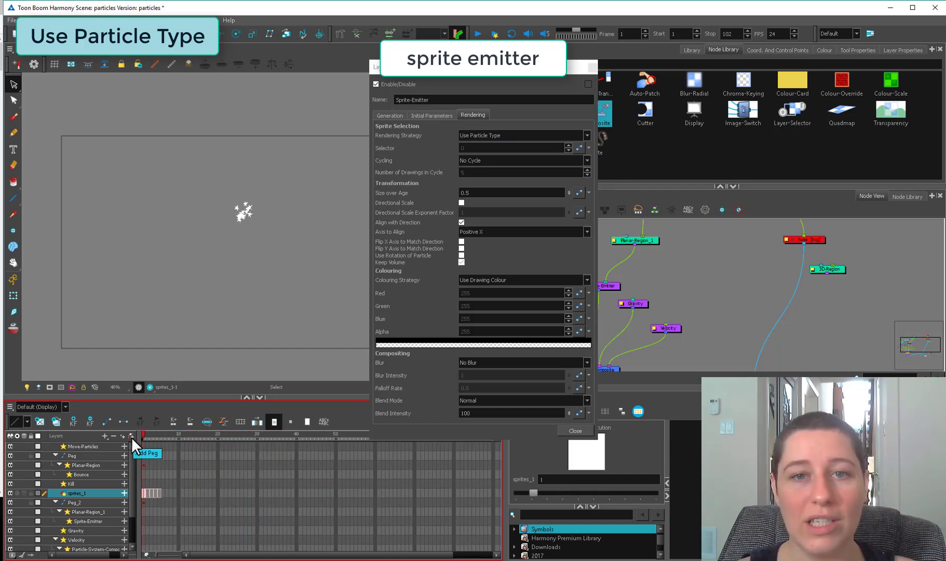
In the Sprite-Emitter's generation settings, set Particle Type 0 to 1 and Particle Type 1 to 5
left_click(390, 114)
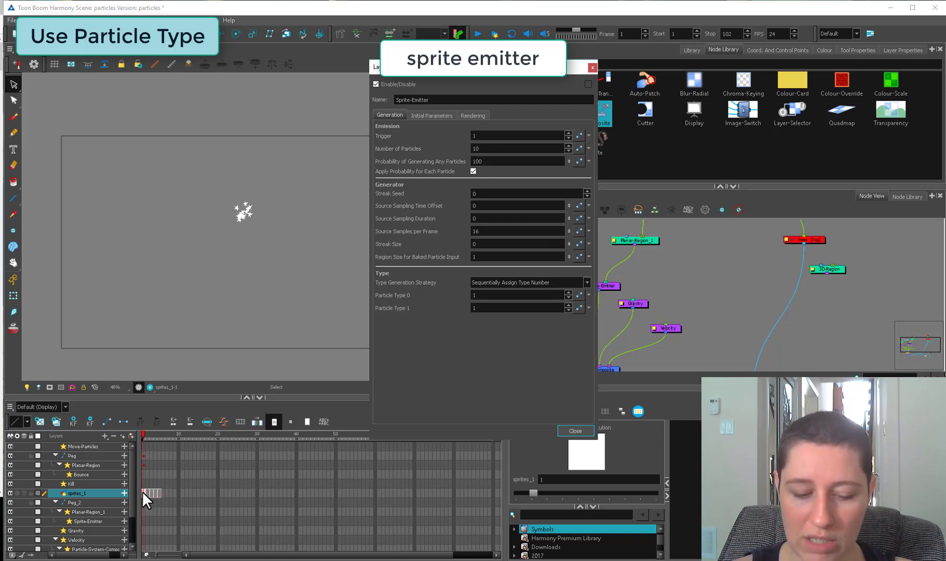
left_click(483, 295)
type("1")
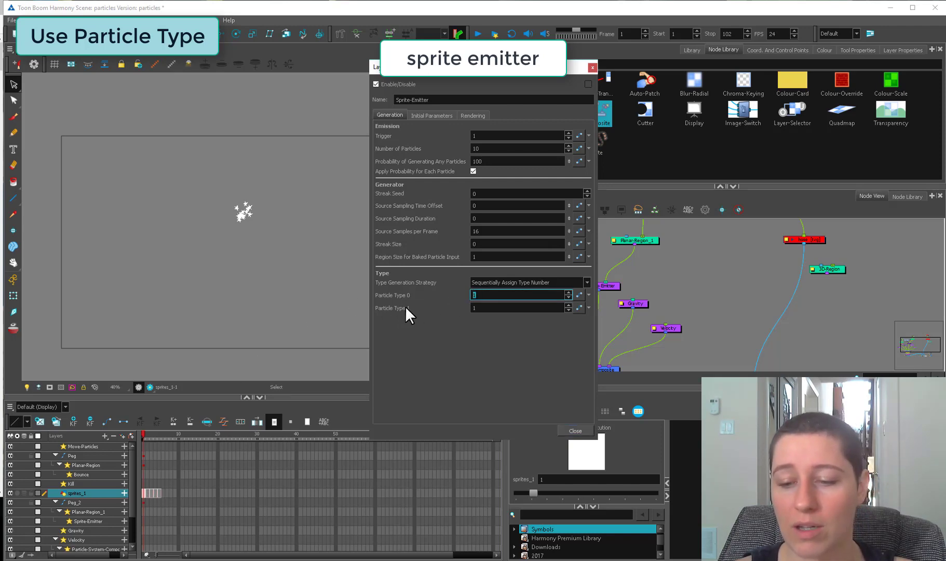
left_click(471, 307)
type("5")
key("Return")
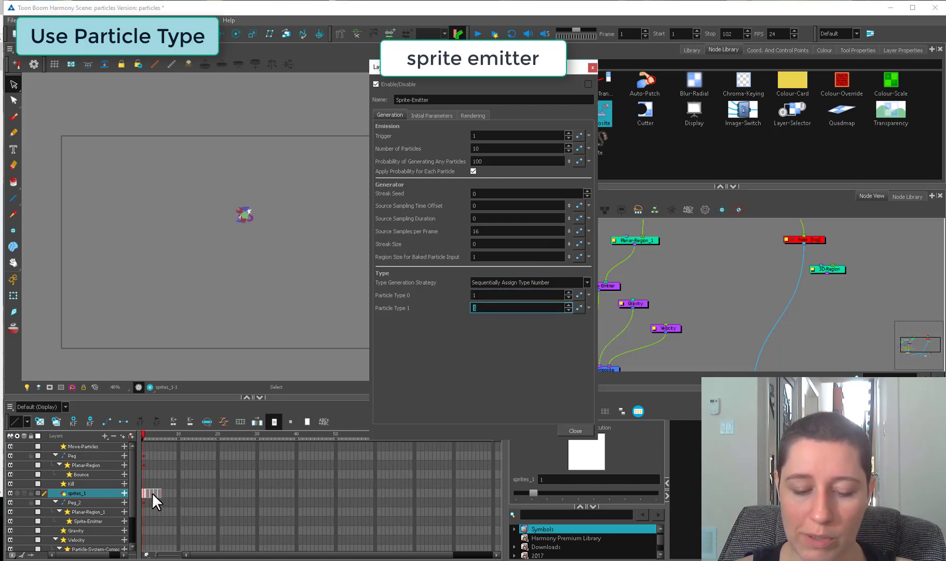
Scrub through the timeline to examine which sprite each particle uses, and review the emitter's rendering and generation settings
left_click(355, 494)
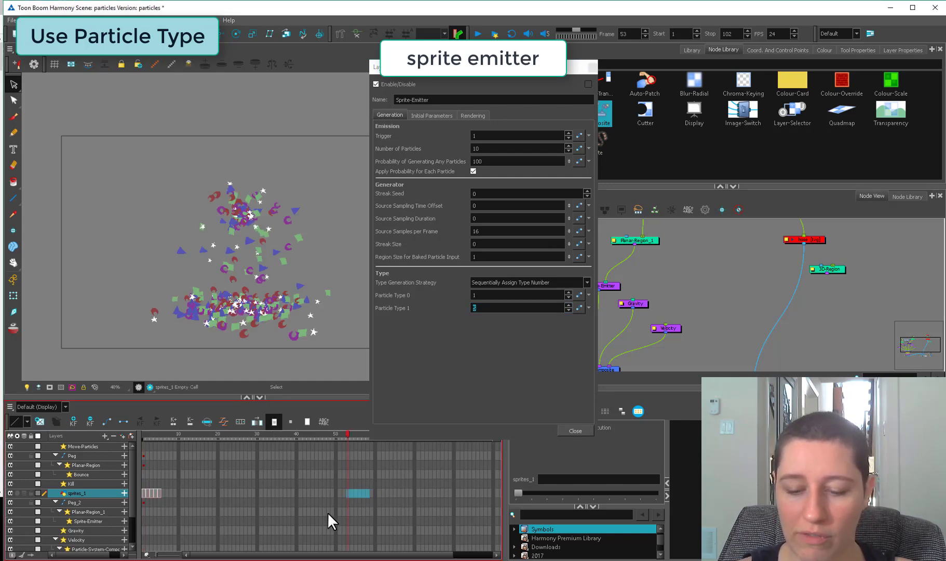
left_click(332, 492)
left_click_drag(344, 486, 284, 490)
left_click_drag(150, 433, 280, 457)
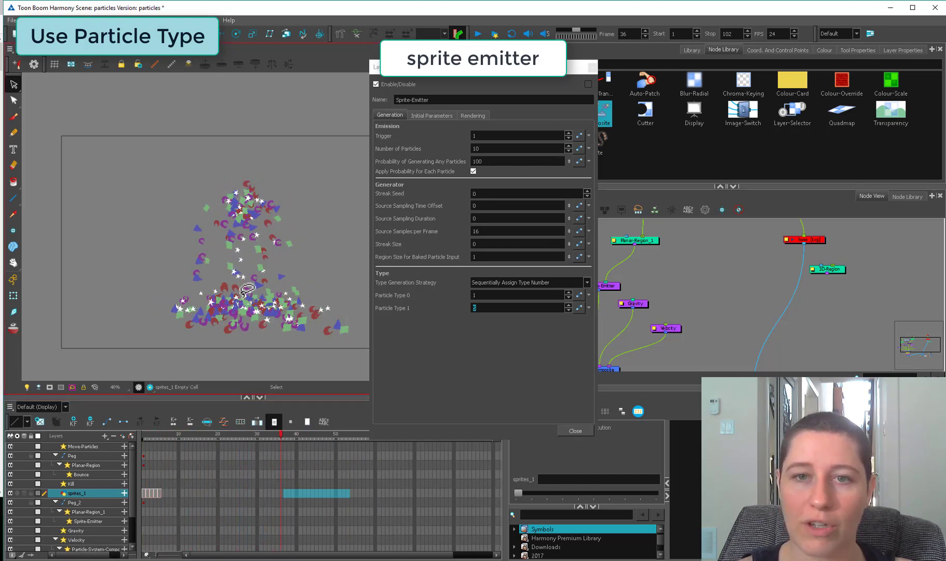
left_click(472, 115)
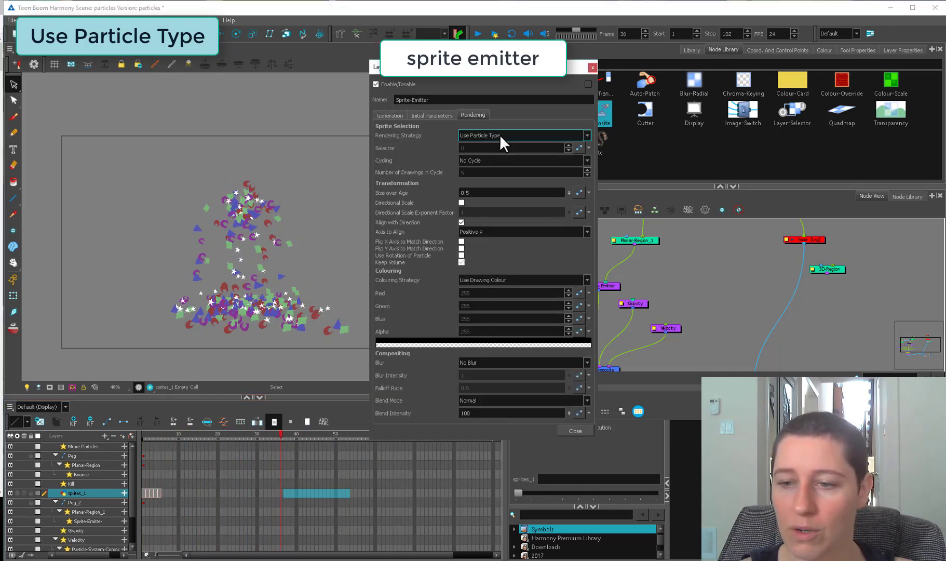
left_click(390, 116)
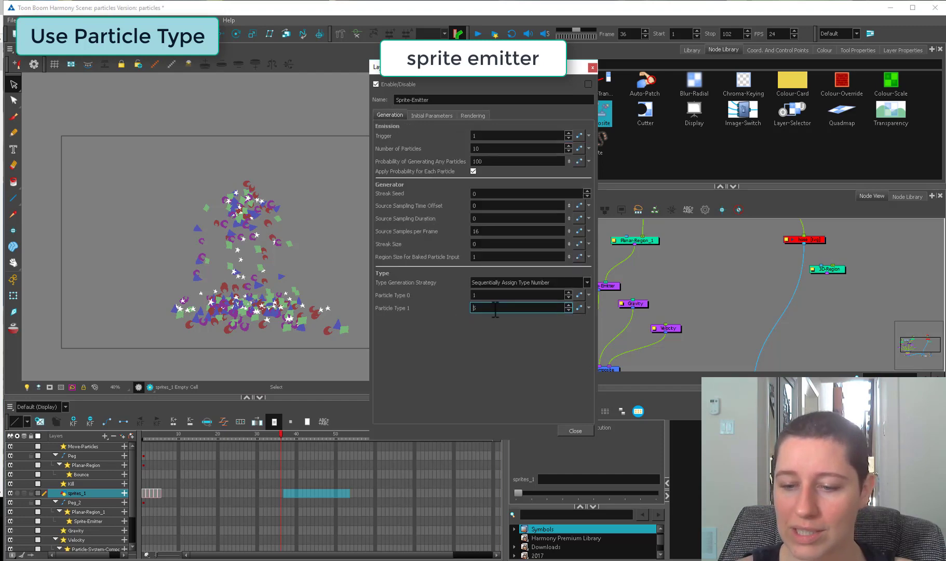
left_click_drag(281, 439, 297, 452)
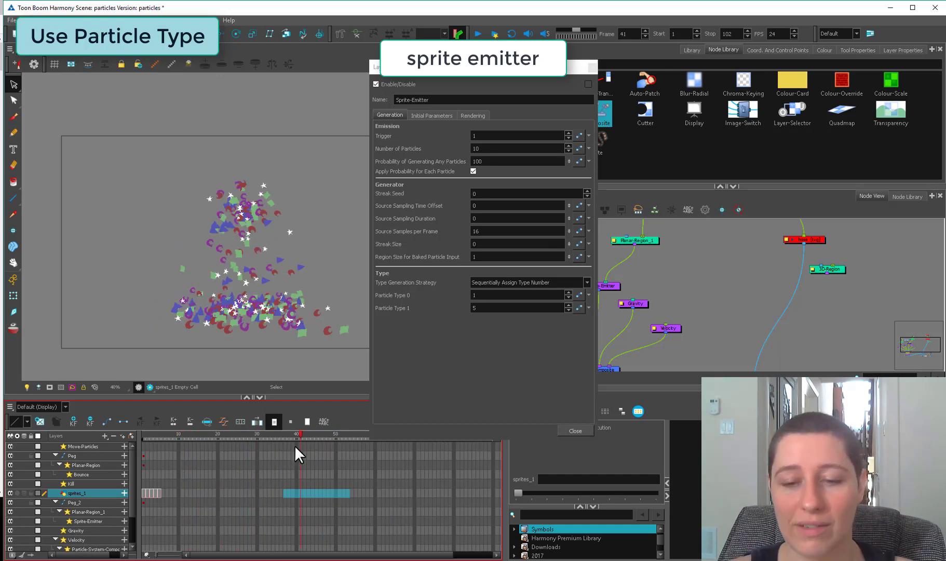
left_click(239, 434)
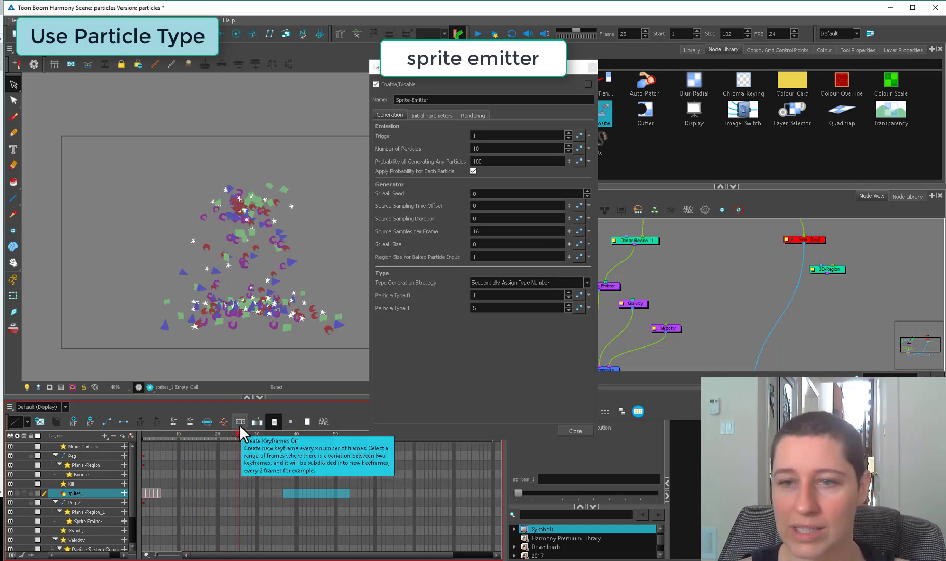
mouse_move(224, 433)
left_mouse_down()
mouse_move(319, 438)
mouse_move(177, 463)
mouse_move(241, 436)
left_mouse_up()
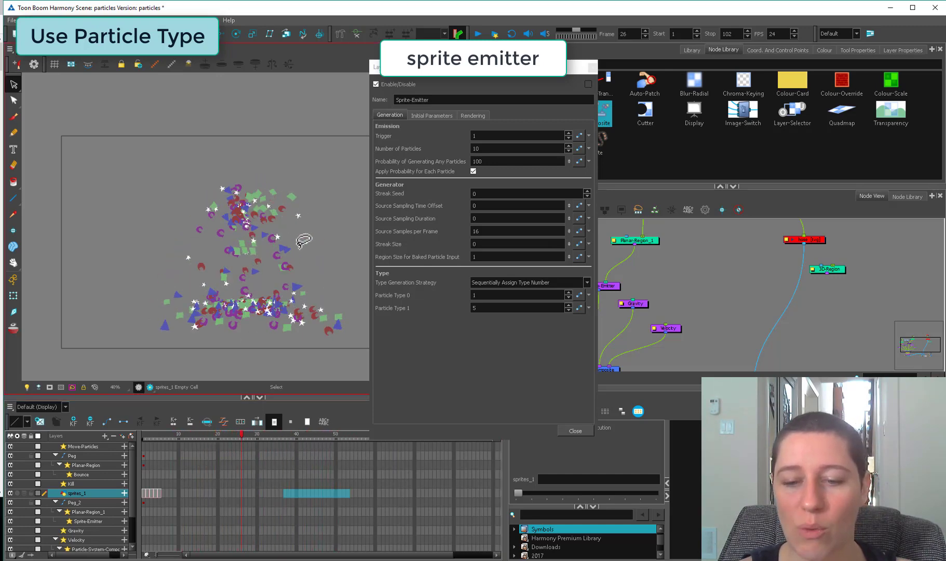
Scrub the opening frames to examine the order in which the sprites appear, and bring the Sprite-Emitter node into view
mouse_move(183, 431)
left_mouse_down()
mouse_move(211, 432)
mouse_move(167, 440)
left_mouse_up()
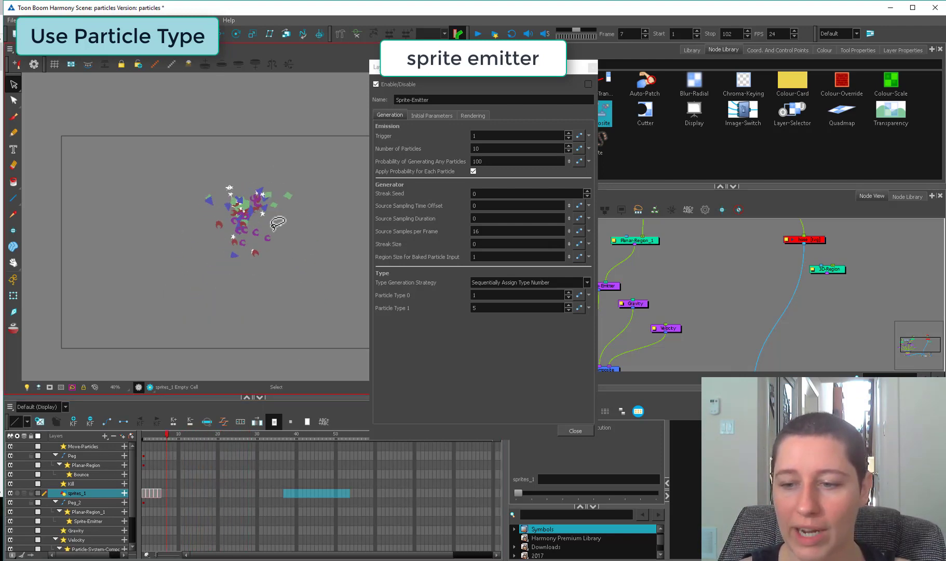
mouse_move(183, 430)
left_mouse_down()
mouse_move(225, 433)
mouse_move(185, 432)
left_mouse_up()
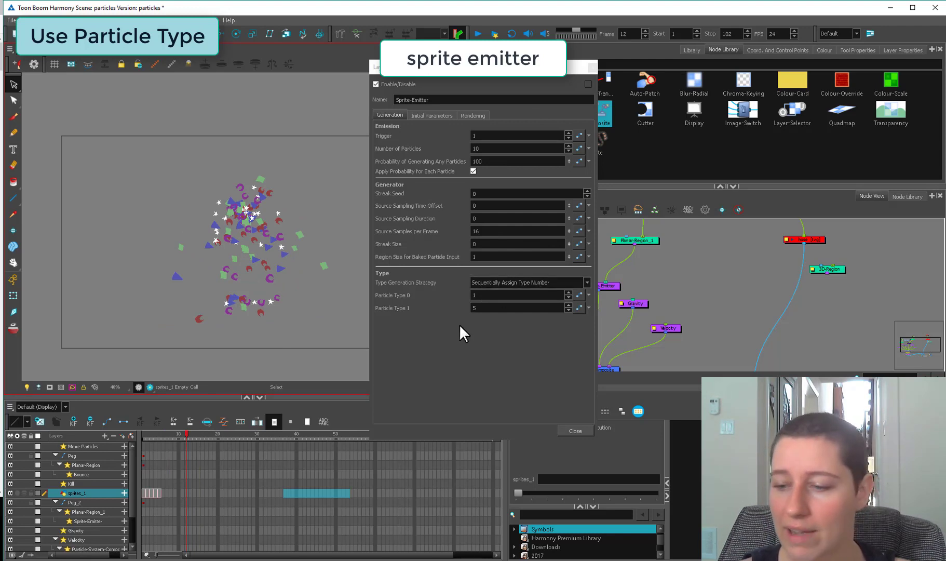
left_click(632, 276)
left_click_drag(631, 276, 700, 282)
left_click(698, 282)
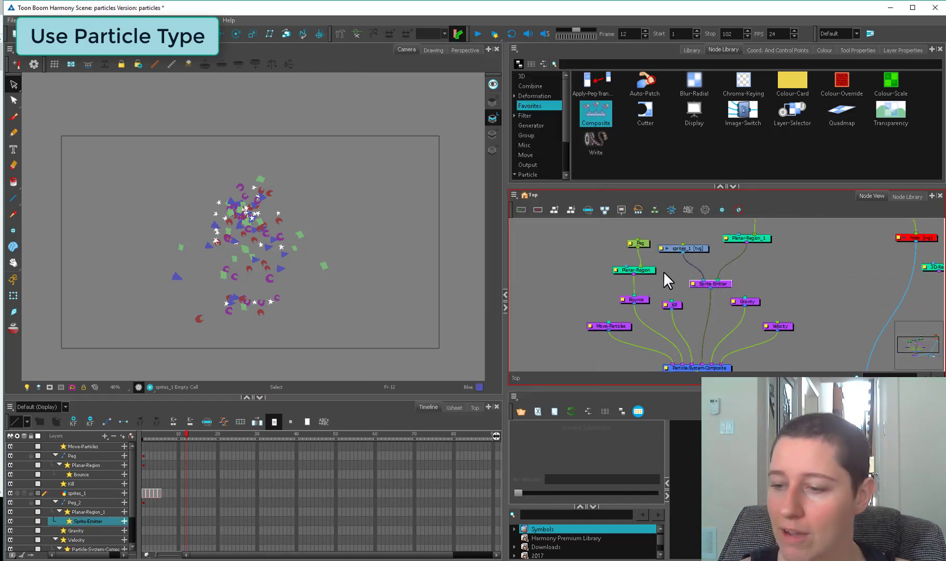
In the Sprite-Emitter's generation settings, set Number of Particles to 1 and Probability of Generating Any Particles to 10, and preview the particles
double_click(694, 283)
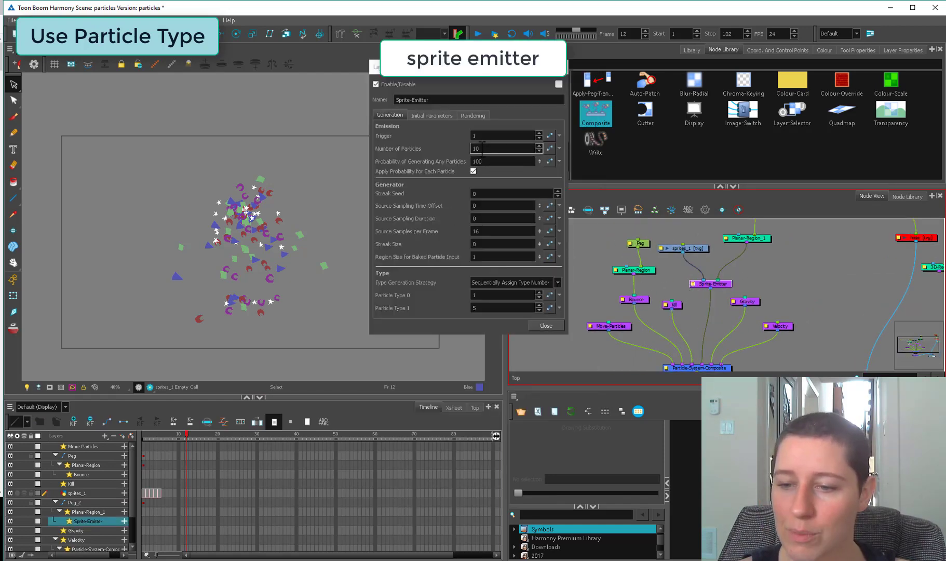
key("BackSpace")
key("Return")
left_click(476, 161)
type("10")
left_click_drag(164, 435, 289, 436)
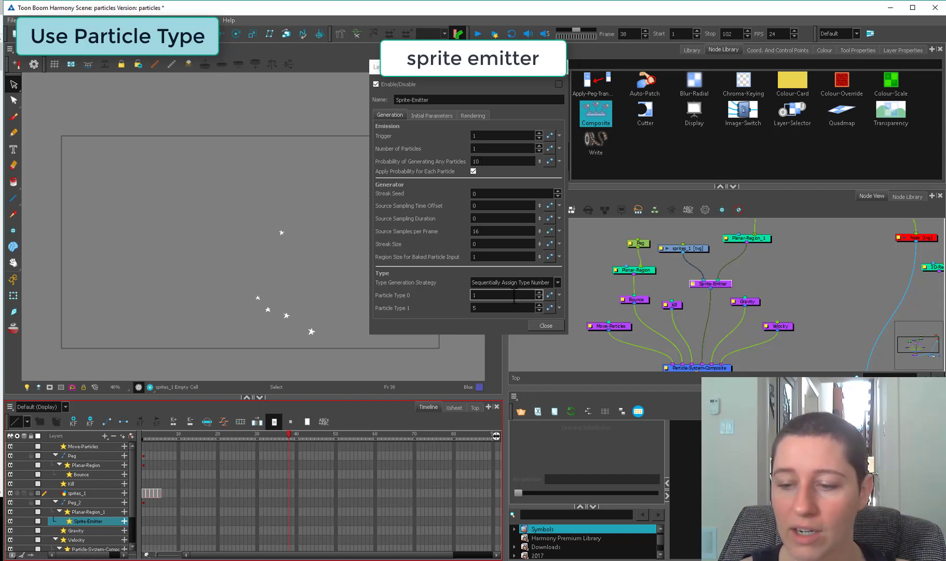
Change the Type Generation Strategy to Randomly Assign Type Number and preview the particles
left_click(473, 171)
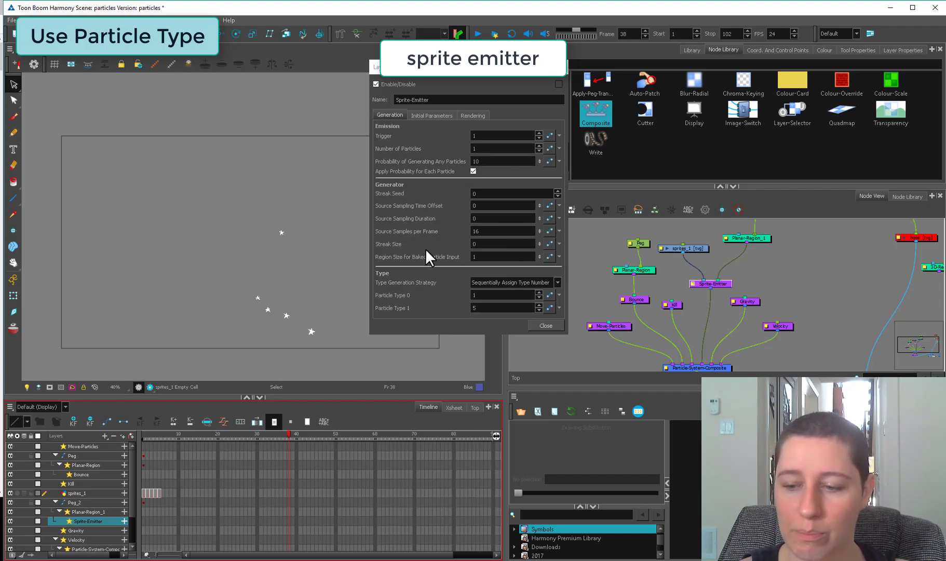
left_click(525, 282)
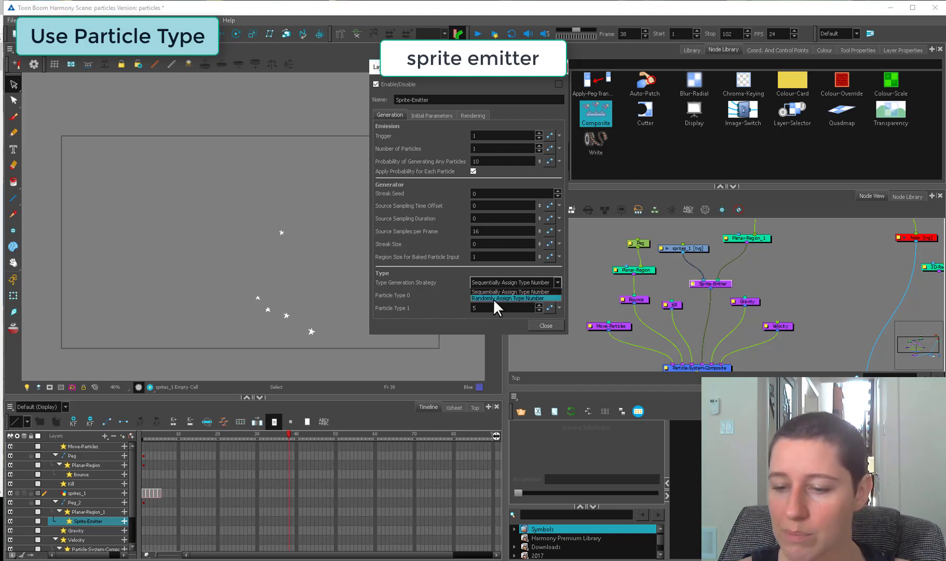
left_click(534, 298)
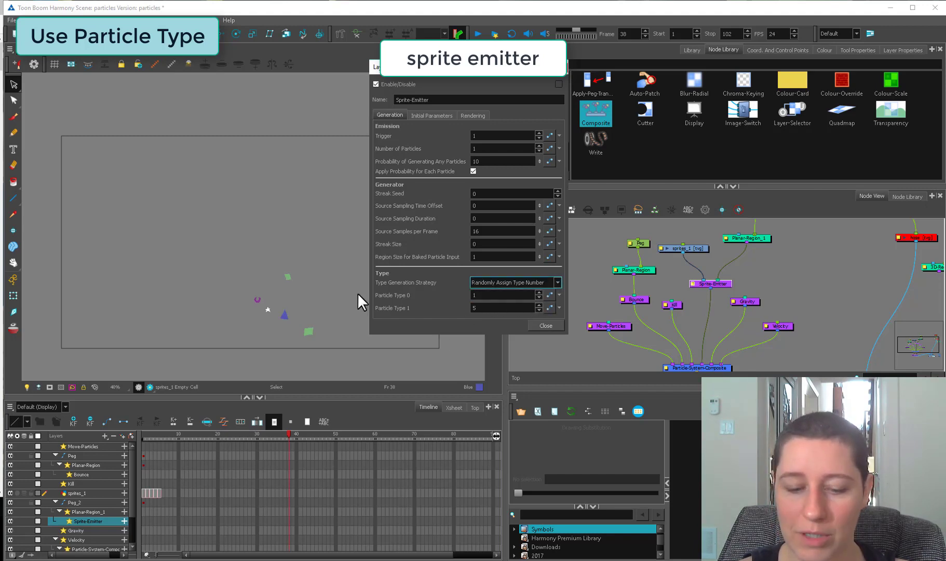
left_click(150, 434)
left_click_drag(148, 432, 185, 466)
Set the strategy to Sequentially Assign Type Number, Number of Particles to 3 and Probability of Generating Any Particles to 75, and preview the particles
left_click(499, 282)
left_click(499, 293)
left_click(482, 149)
key("BackSpace")
type("3")
key("Tab")
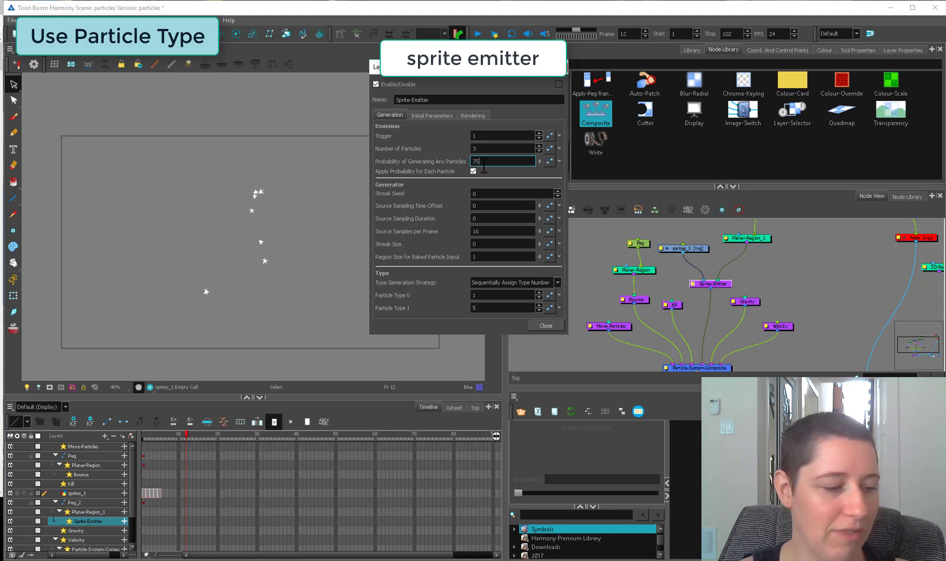
key("Return")
left_click_drag(161, 433, 299, 434)
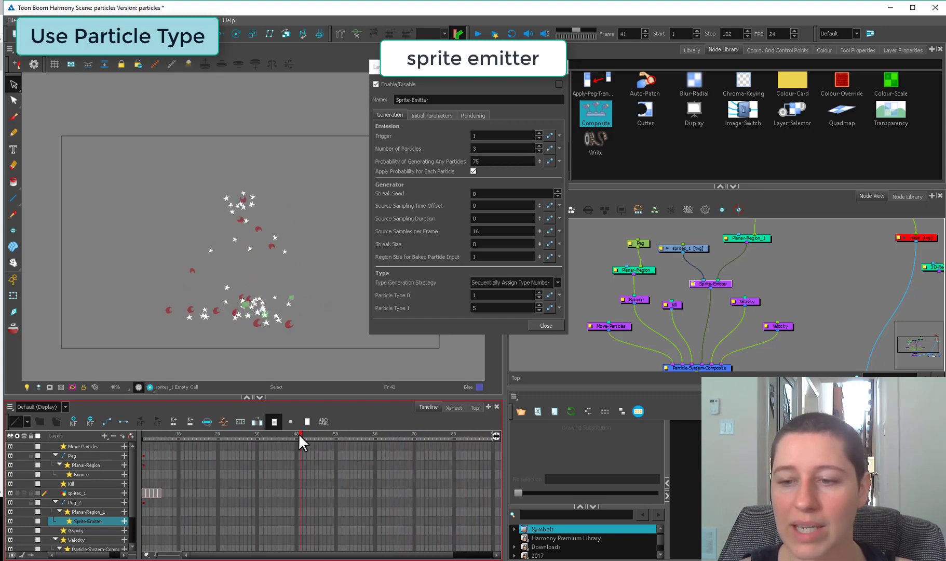
left_click(484, 149)
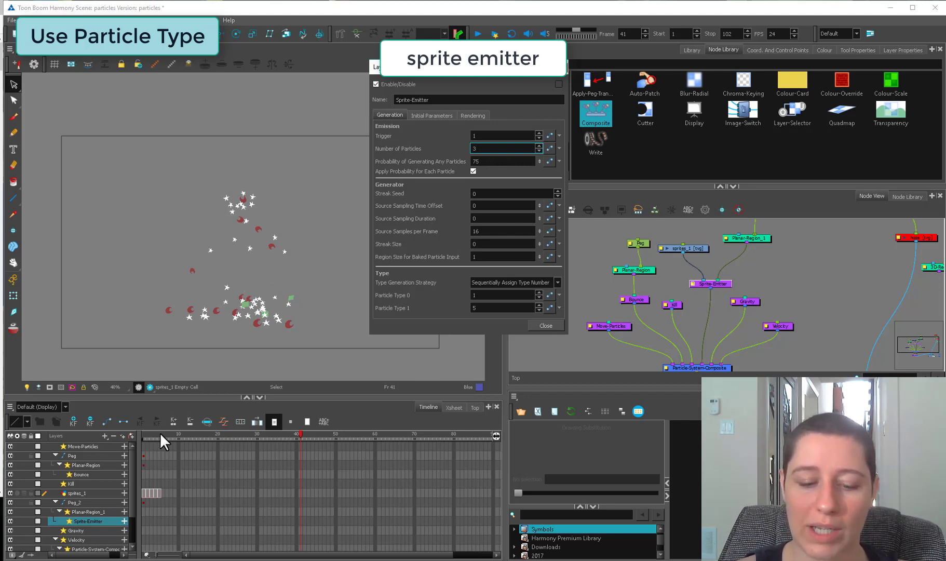
left_click_drag(159, 435, 354, 443)
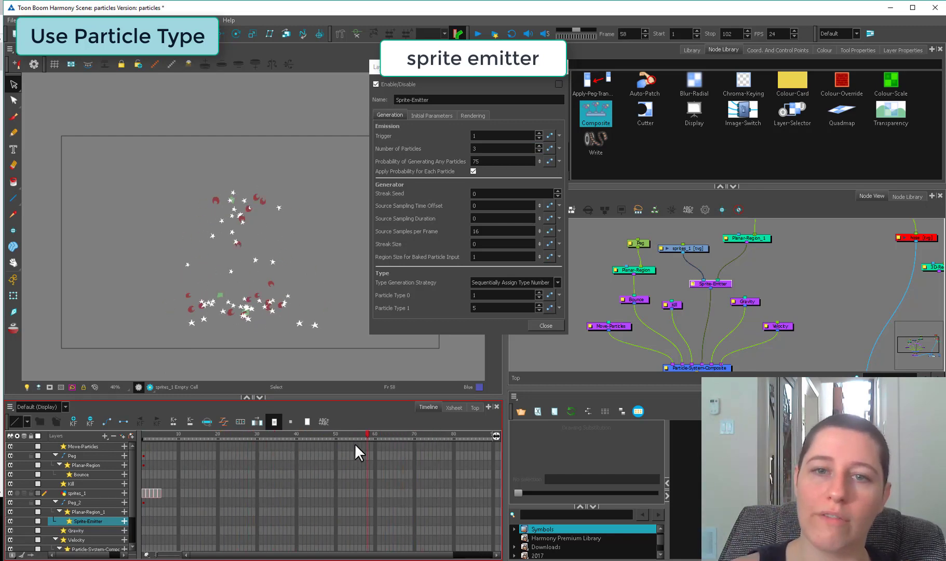
Switch the Type Generation Strategy back to Randomly Assign Type Number and scrub through the particles
left_click(524, 282)
left_click(512, 298)
left_click_drag(236, 445, 181, 402)
Set the Sprite-Emitter's Rendering Strategy to Use Age and preview the particles
left_click(472, 115)
left_click(519, 135)
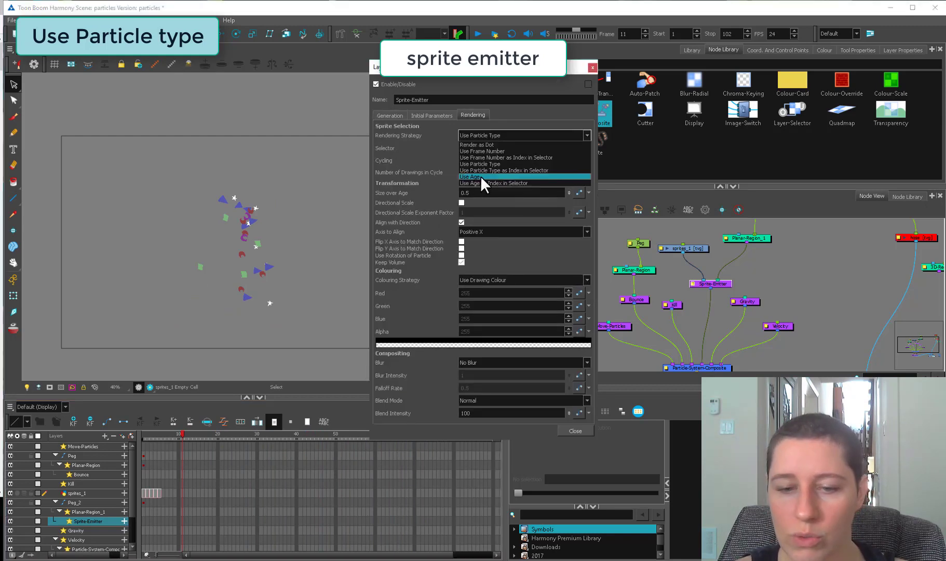
left_click(476, 176)
left_click(172, 426)
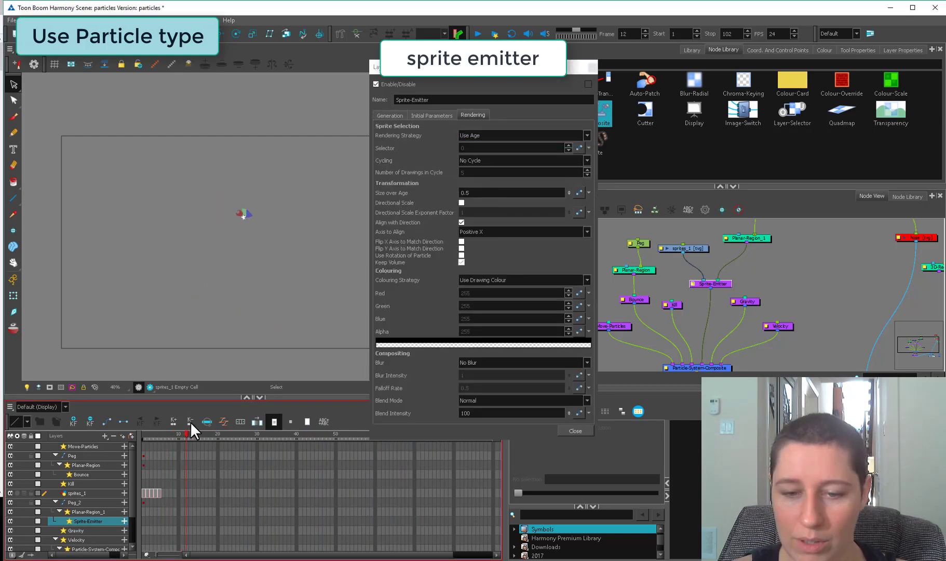
Set the exposure of all five sprites_1 drawings to 5 frames each, and preview the particles across the timeline
left_click(143, 493)
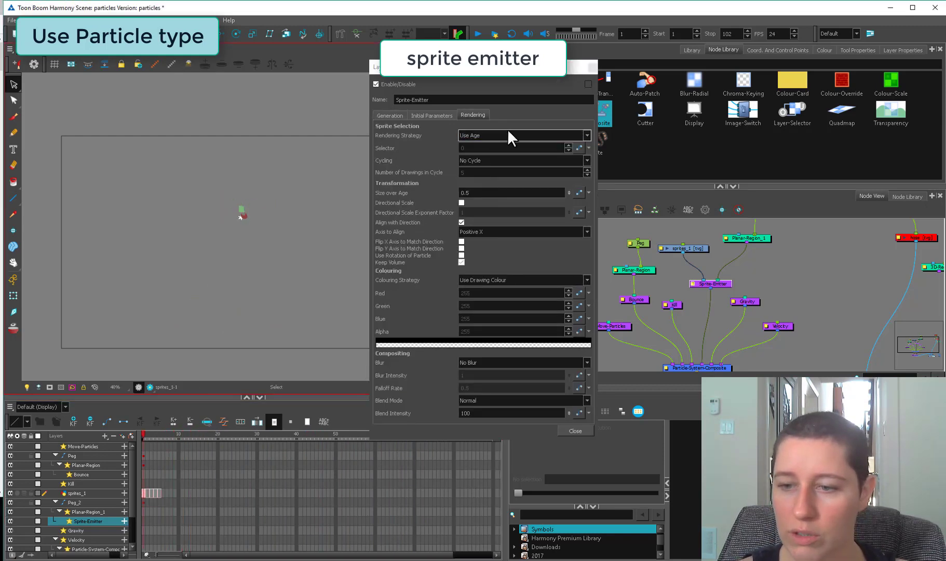
left_click_drag(143, 492, 160, 492)
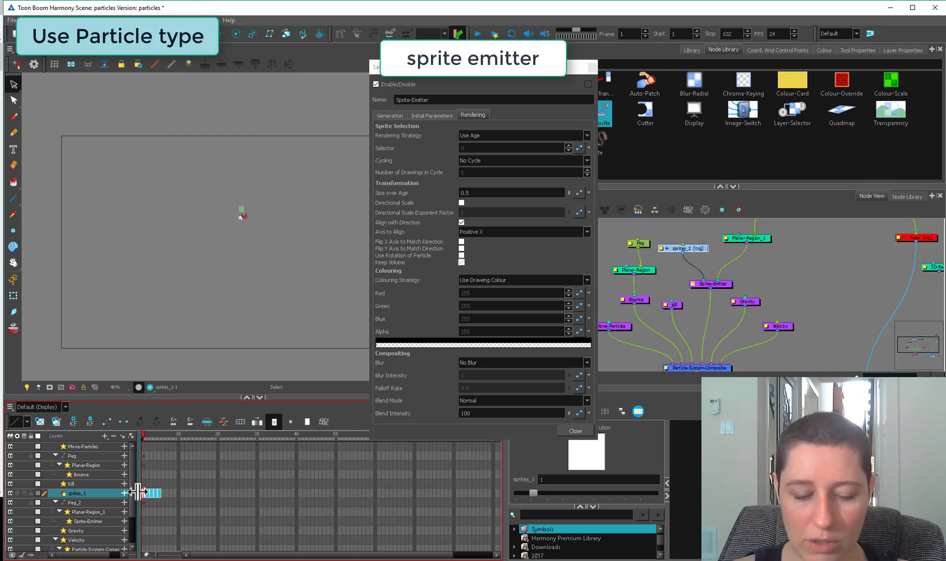
right_click(156, 492)
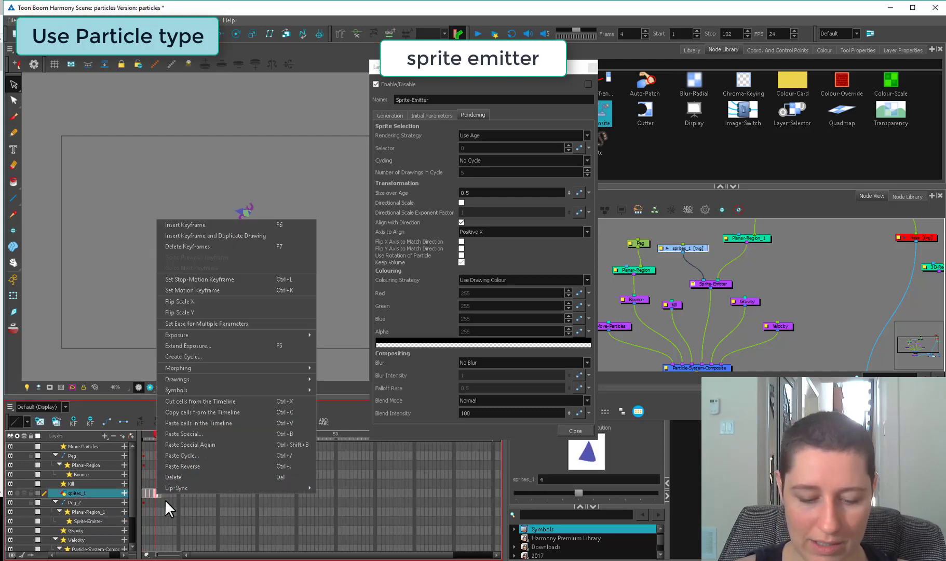
left_click(164, 500)
left_click_drag(144, 492, 157, 493)
right_click(156, 491)
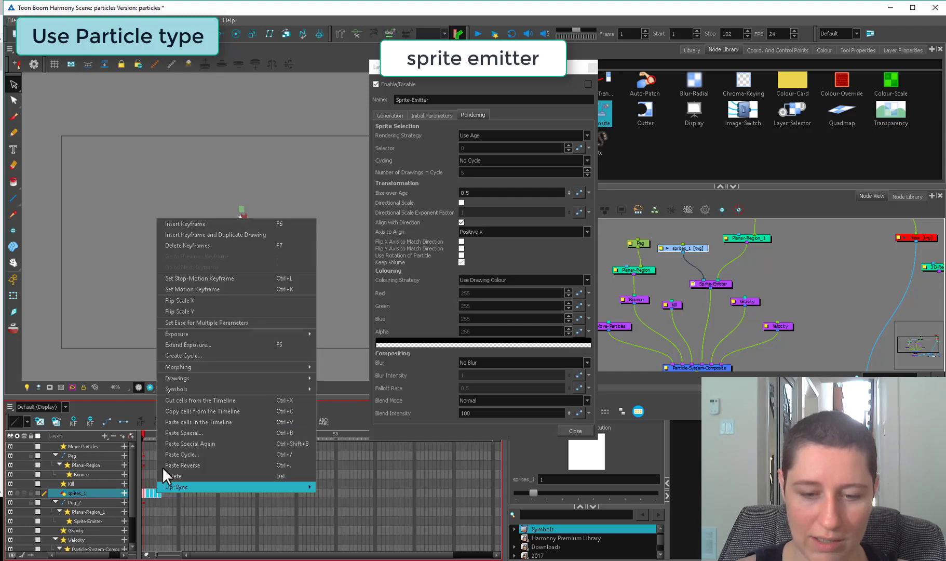
mouse_move(269, 333)
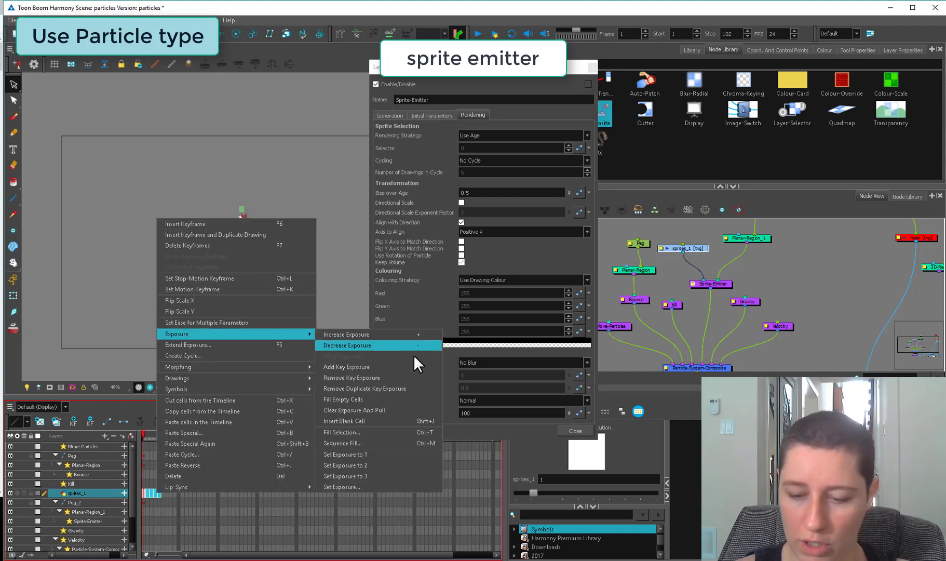
left_click(403, 485)
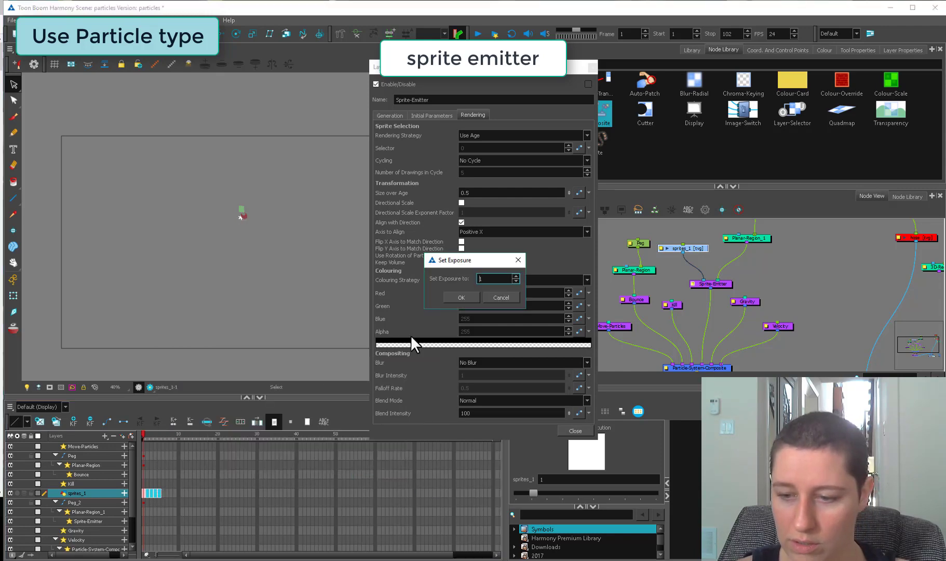
type("5")
left_click(470, 294)
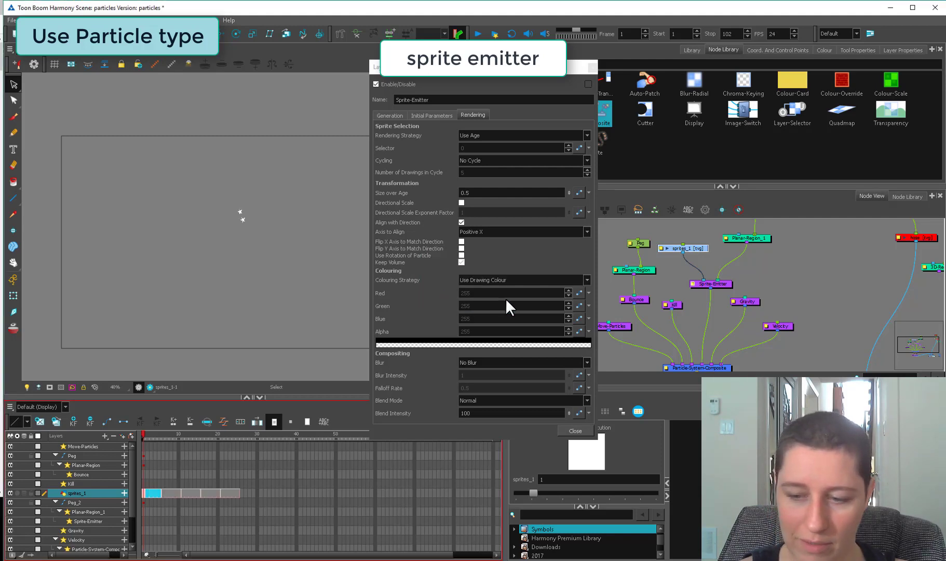
left_click_drag(167, 436, 144, 492)
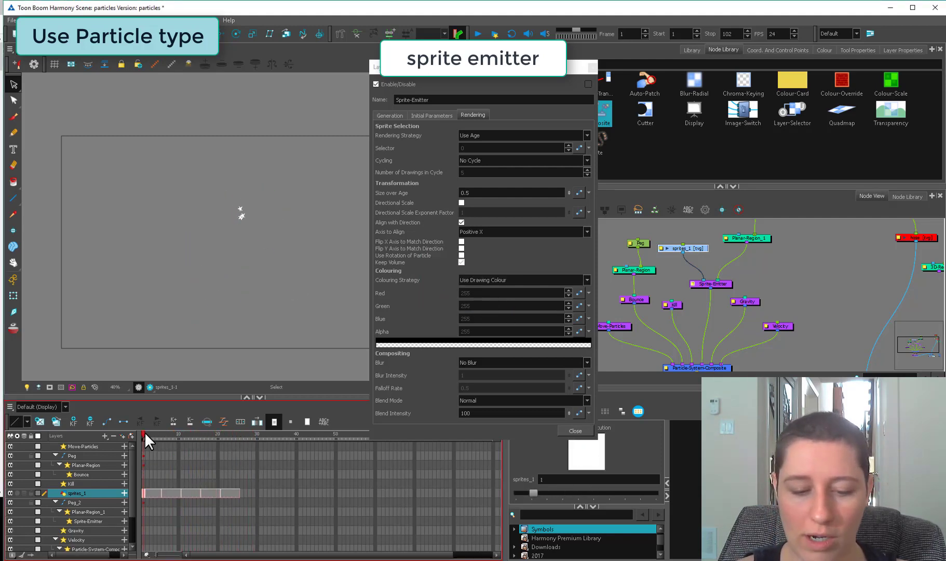
left_click_drag(145, 433, 282, 426)
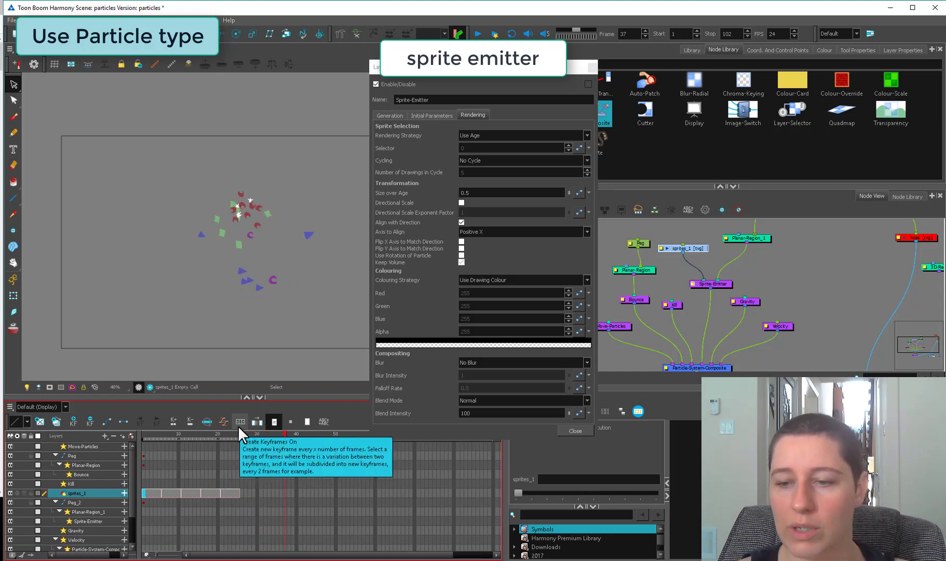
Try the Use Frame Number rendering strategy with the extended drawings and preview the particles
left_click(475, 135)
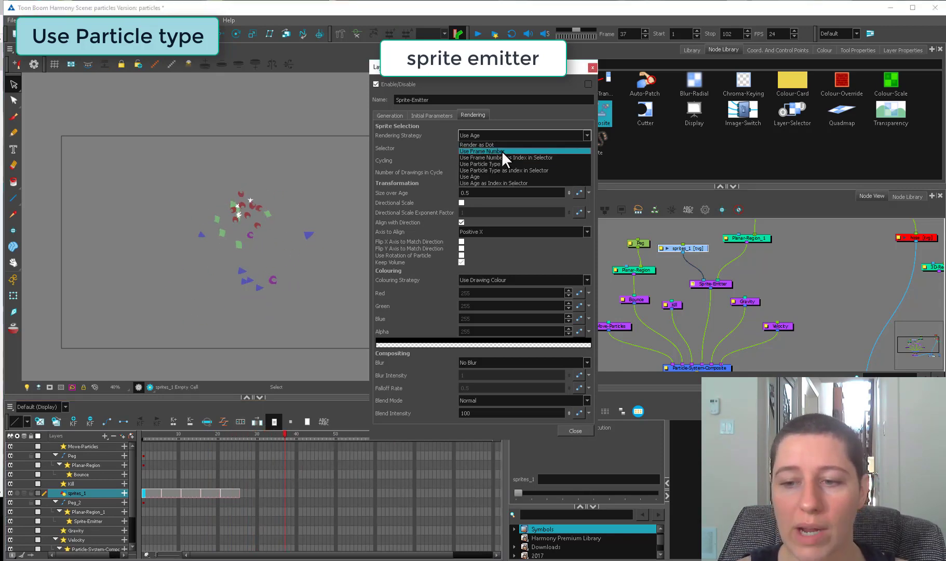
left_click(501, 151)
left_click_drag(153, 433, 241, 416)
Return the Rendering Strategy to Use Age and scrub to compare the particles with the sprite drawings' exposure
left_click(521, 135)
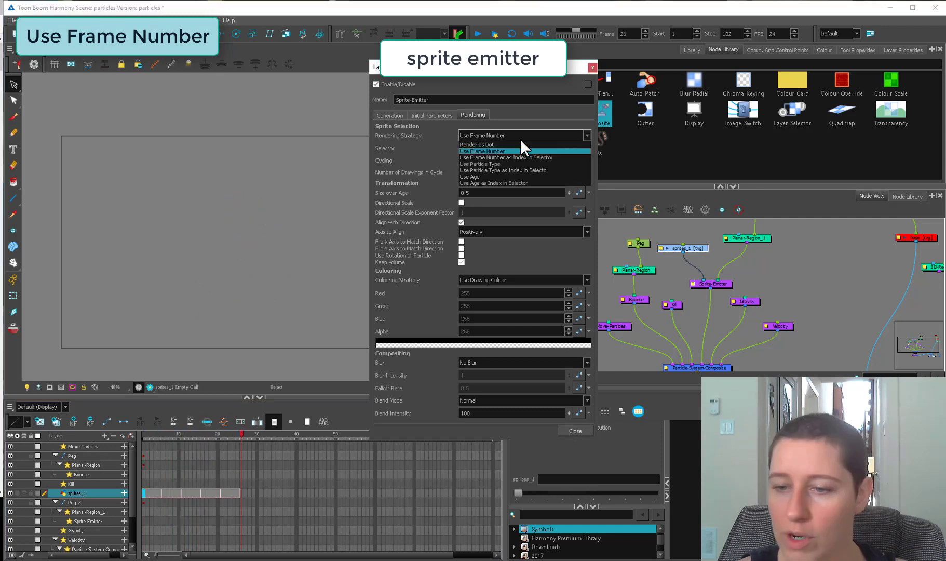
left_click(503, 176)
left_click(146, 436)
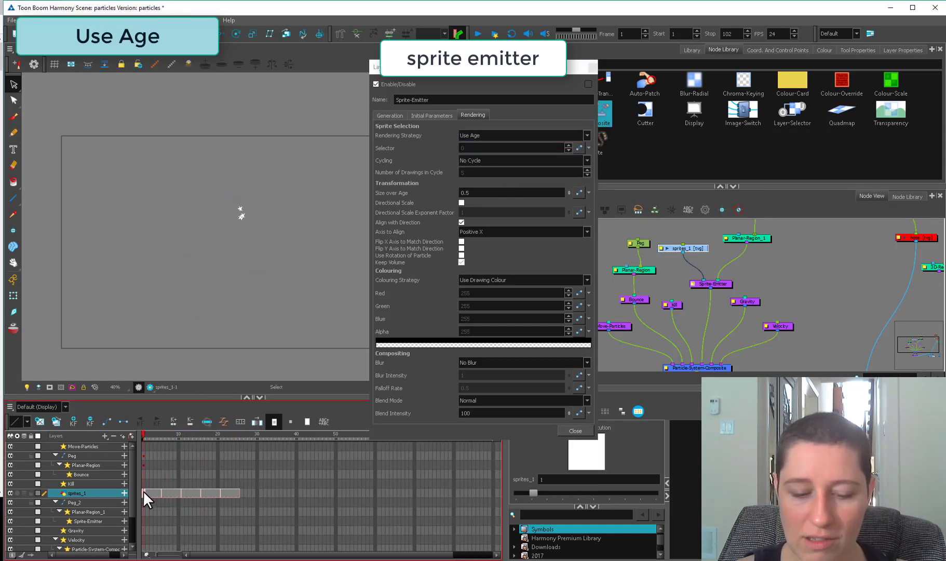
mouse_move(149, 434)
left_mouse_down()
mouse_move(444, 453)
mouse_move(255, 465)
mouse_move(150, 405)
mouse_move(145, 494)
left_mouse_up()
left_click(150, 433)
left_click_drag(150, 434, 230, 446)
Set the Sprite-Emitter's Rendering Strategy to Use Frame Number as Index in Selector and scrub the timeline
left_click(527, 159)
left_click(517, 134)
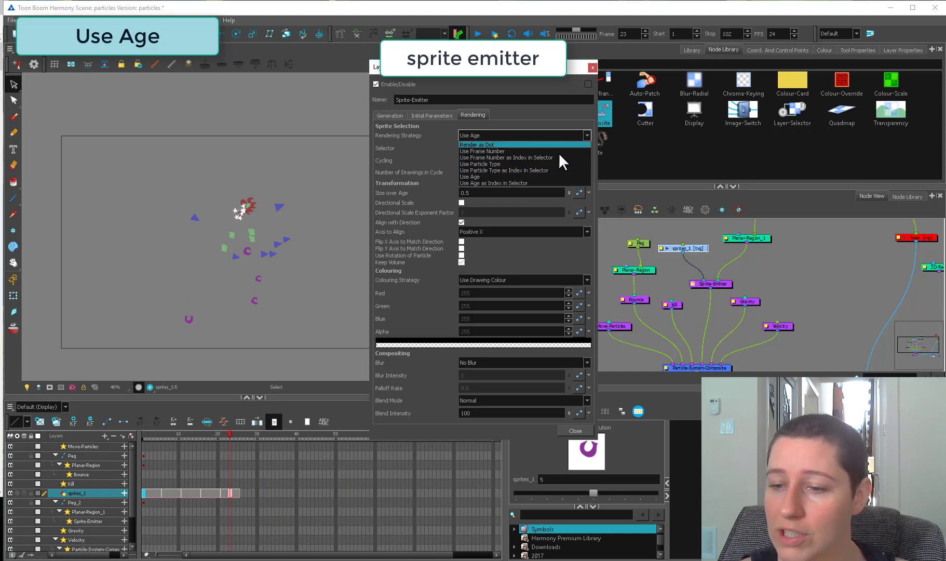
left_click(484, 155)
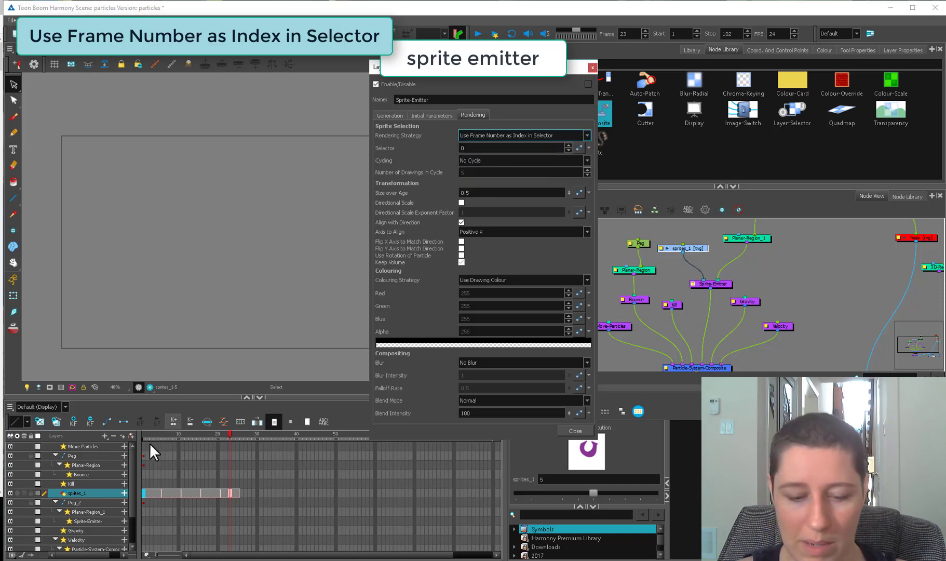
left_click_drag(145, 437, 336, 404)
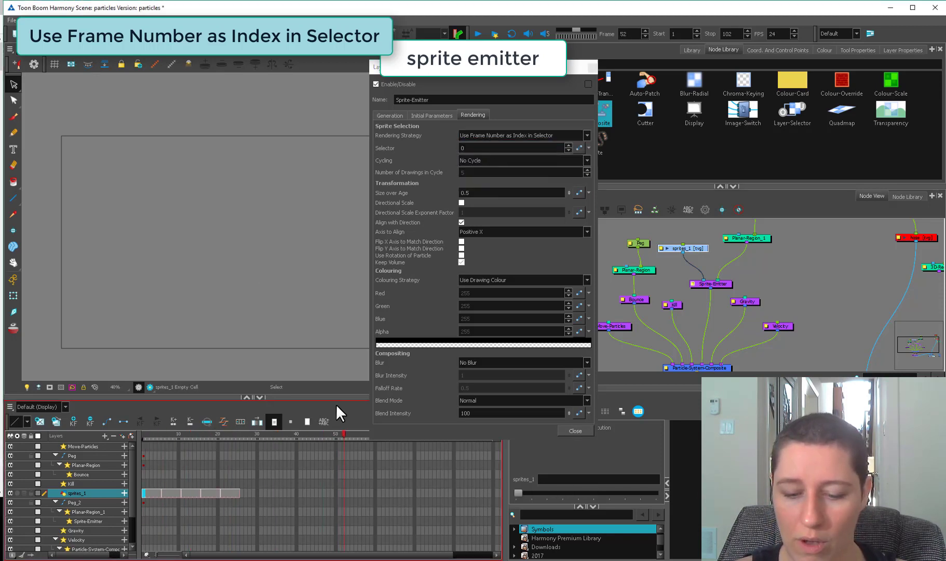
Compare against Use Frame Number with a timeline preview, and restore the Rendering Strategy to Use Frame Number as Index in Selector
left_click(488, 136)
left_click(481, 149)
left_click(149, 435)
mouse_move(149, 434)
left_mouse_down()
mouse_move(226, 432)
mouse_move(143, 422)
left_mouse_up()
left_click(539, 135)
left_click(475, 141)
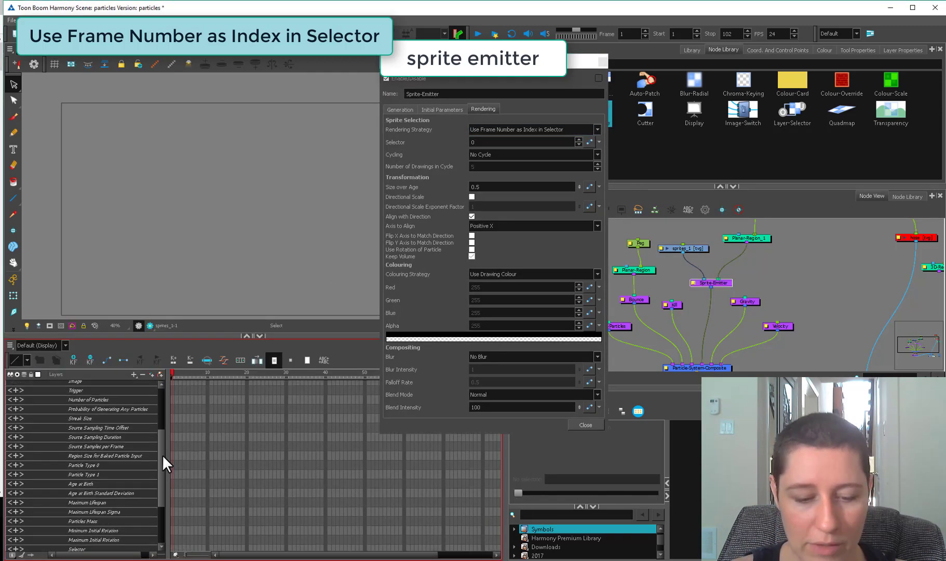
Expand the Sprite-Emitter's parameters in the timeline and add Selector keyframes at frames 1 and 23
left_click_drag(162, 454, 161, 497)
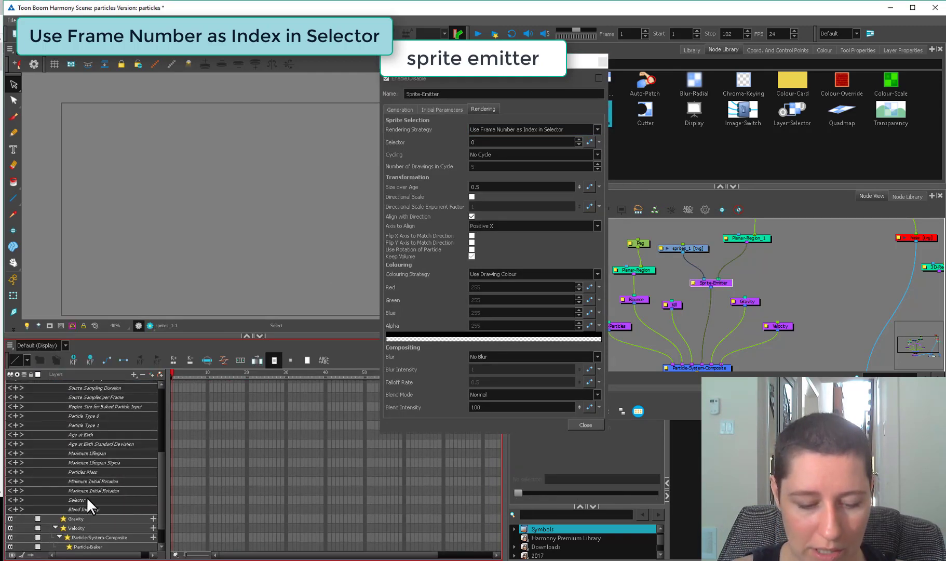
left_click(172, 500)
key("F6")
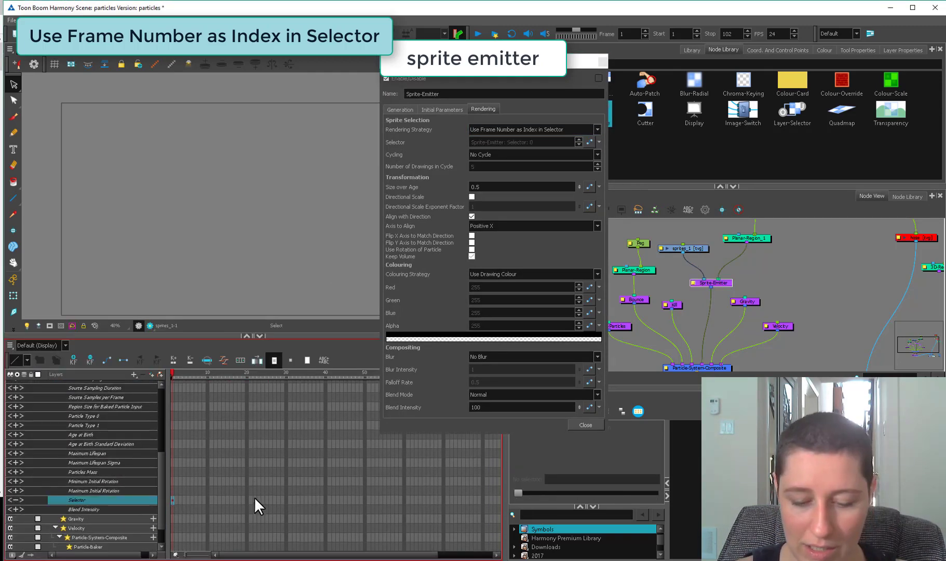
left_click(258, 500)
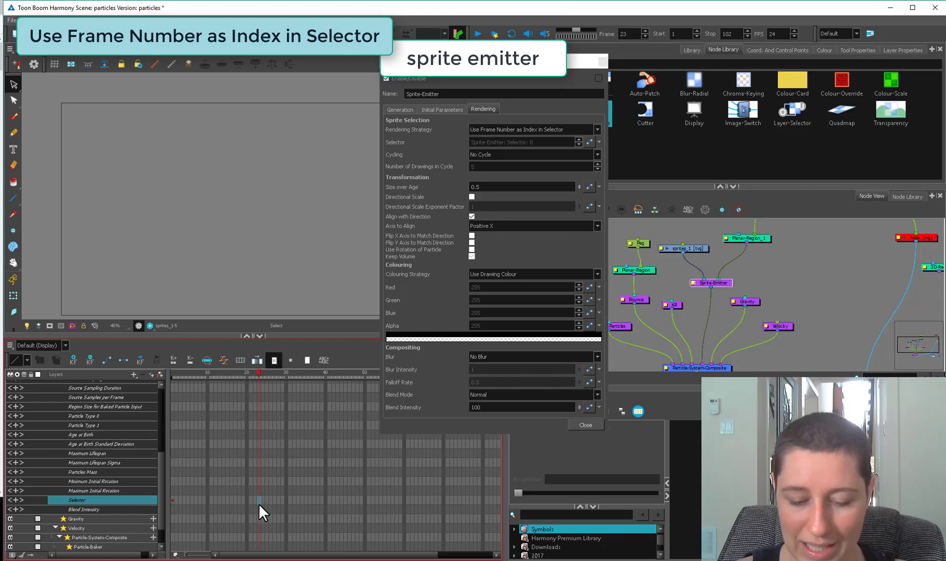
Open the Selector curve in the Bezier Editor, check the emitter's particle type range, and close the Sprite-Emitter properties
double_click(216, 500)
left_click_drag(478, 185, 469, 185)
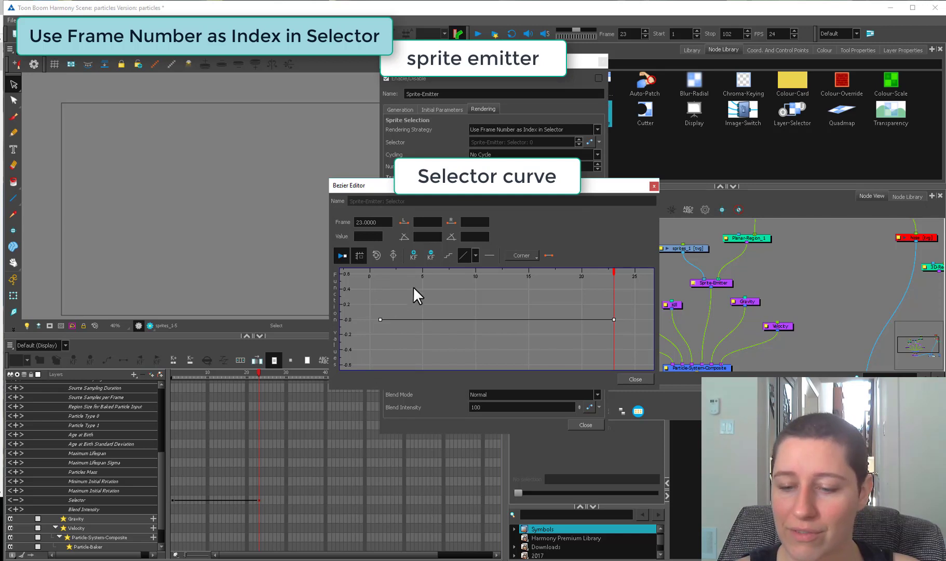
left_click(379, 319)
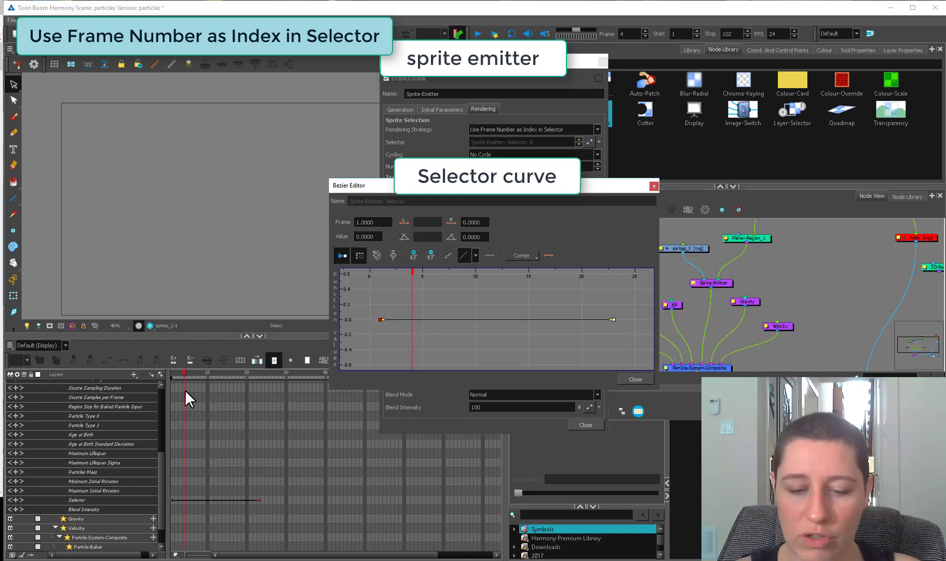
left_click(399, 109)
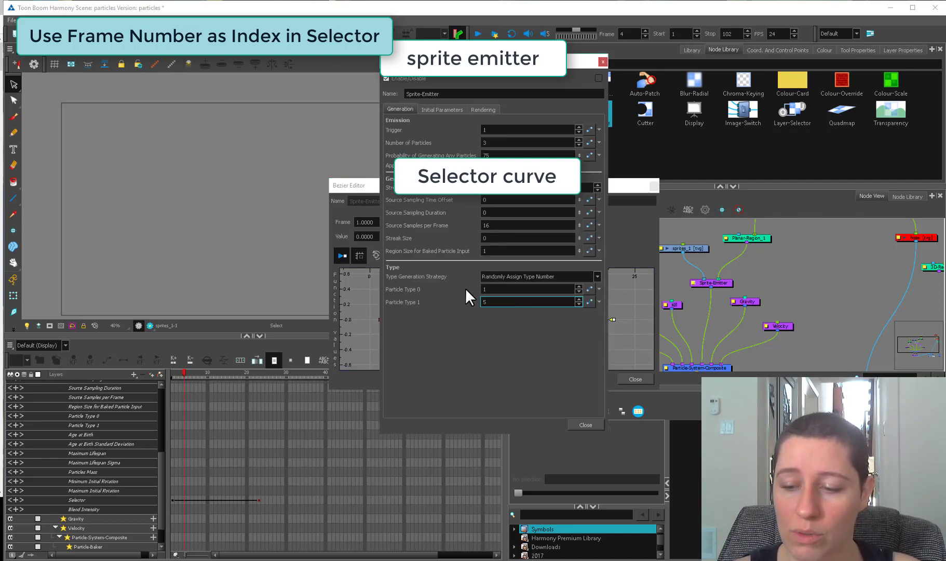
left_click(586, 424)
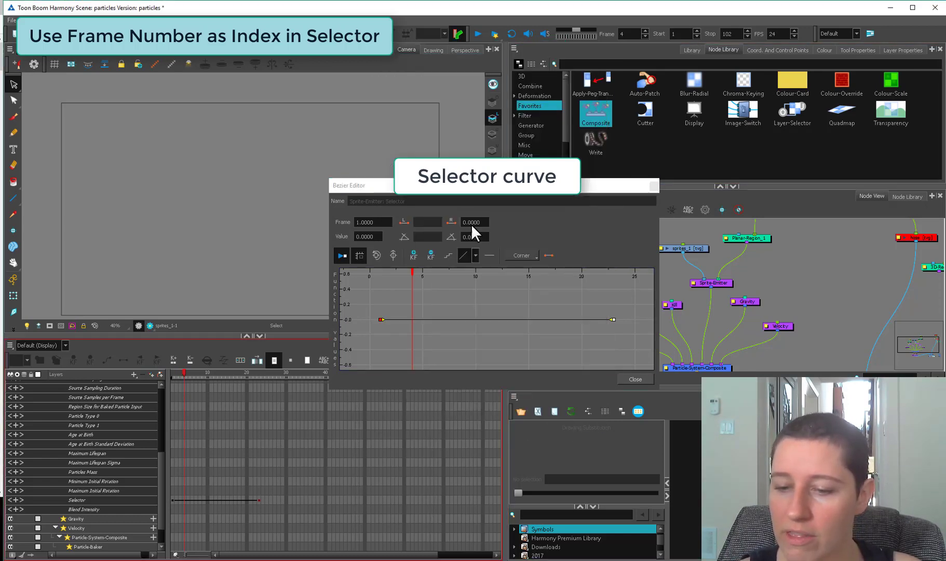
Add Selector keyframes at frames 7, 12 and 19 in the timeline and return to frame 1
left_click(186, 499)
left_click(195, 499)
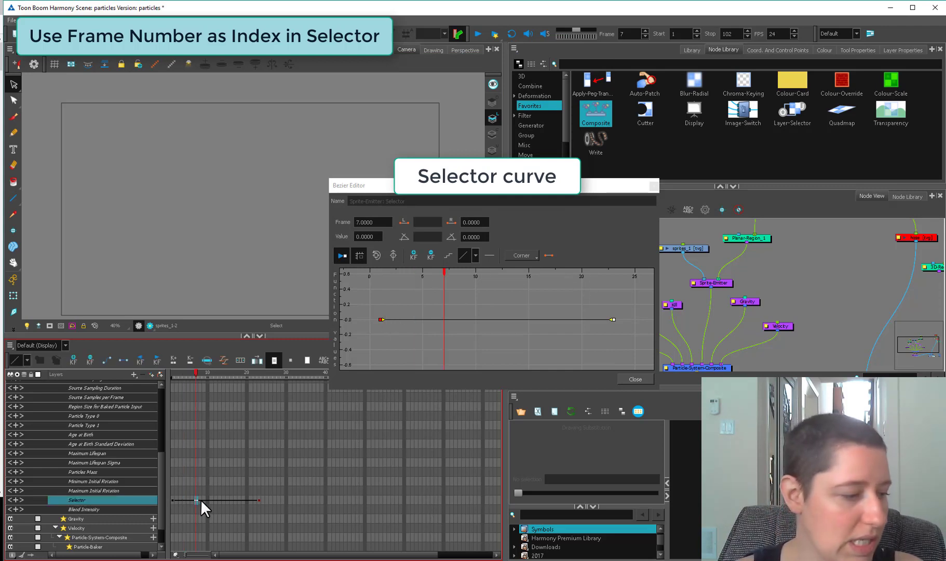
key("F6")
left_click(215, 500)
key("F6")
left_click(243, 500)
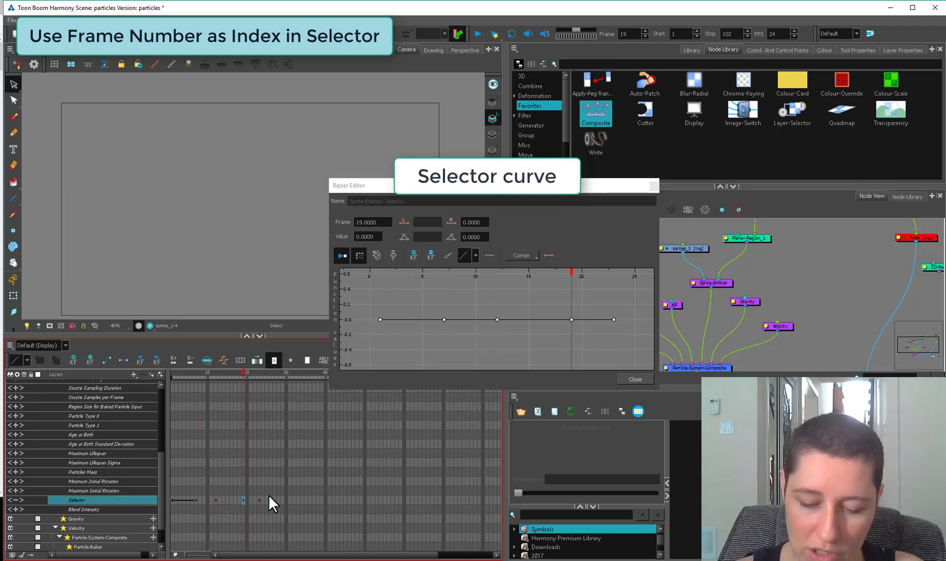
left_click(197, 499)
left_click(173, 498)
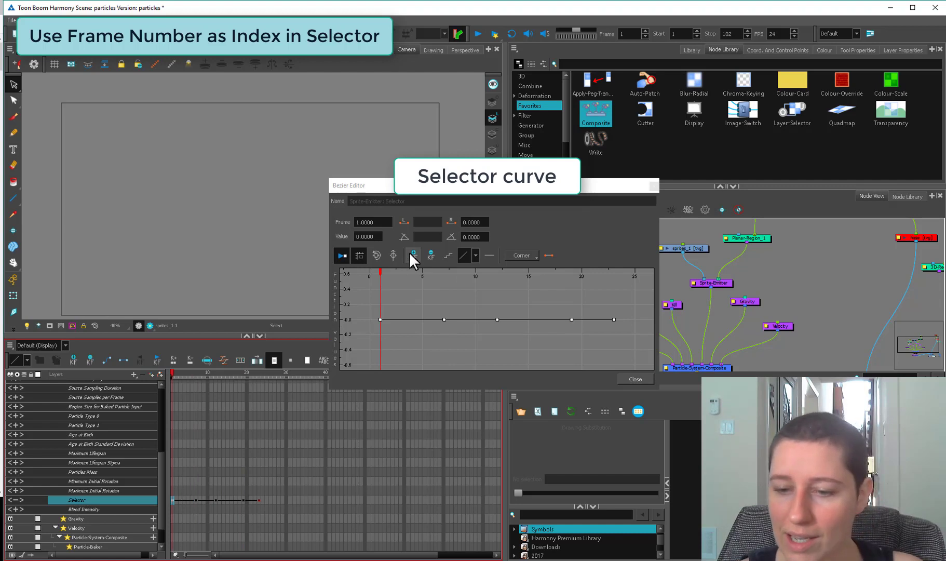
Set the Selector curve's value to 1 at the frame 1 keyframe and 3 at the frame 7 keyframe
left_click_drag(408, 187, 354, 188)
left_click_drag(607, 390, 616, 394)
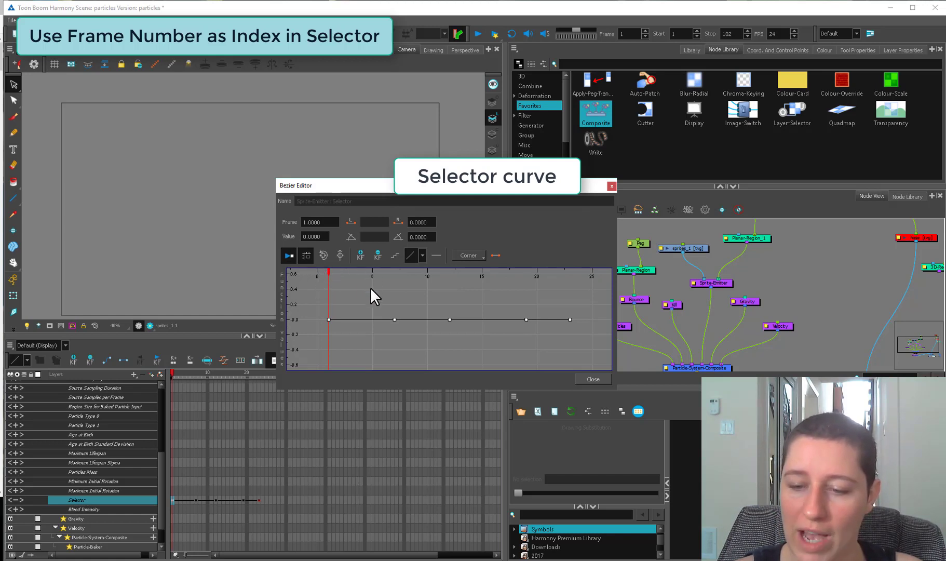
left_click(328, 319)
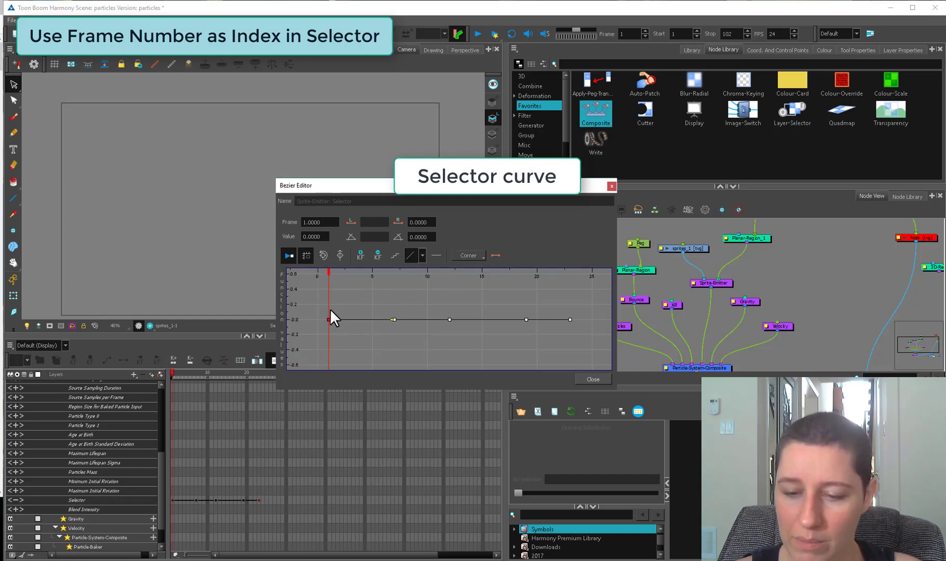
left_click(315, 238)
key("Return")
left_click(394, 357)
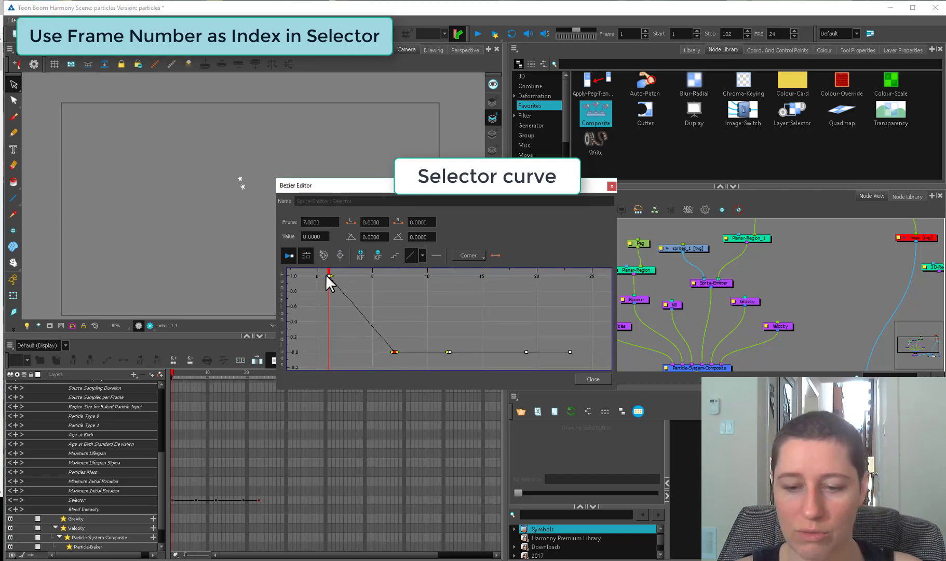
type("3")
key("Return")
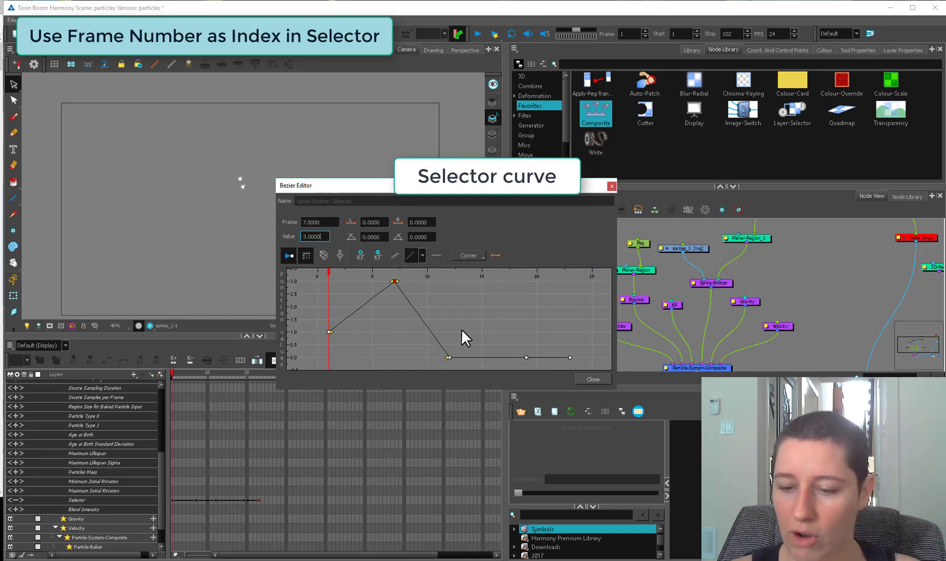
Set the Selector curve's values to 5 at frame 12, 2 at frame 19 and 4 at frame 23
left_click(449, 351)
type("5")
key("Return")
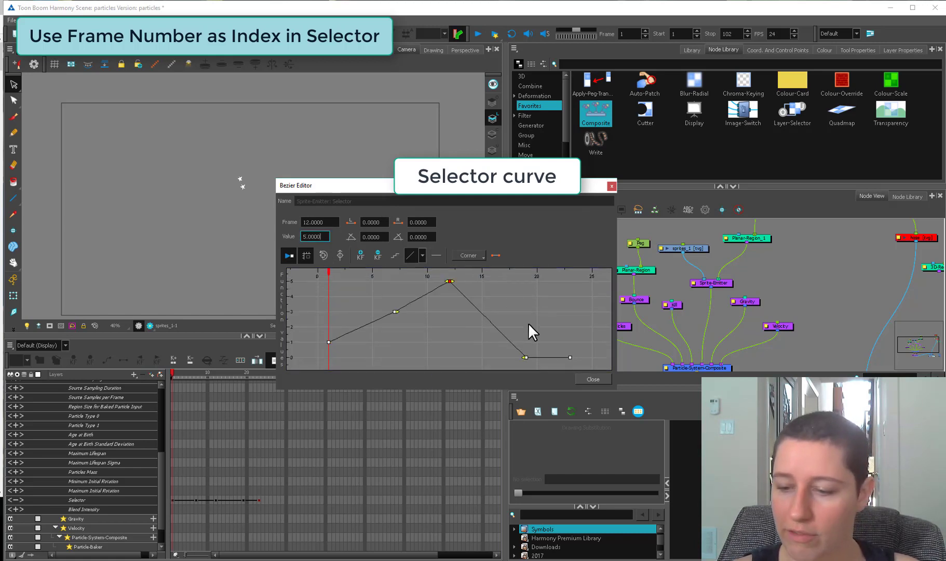
left_click(525, 357)
type("2")
key("Return")
left_click(569, 357)
type("4")
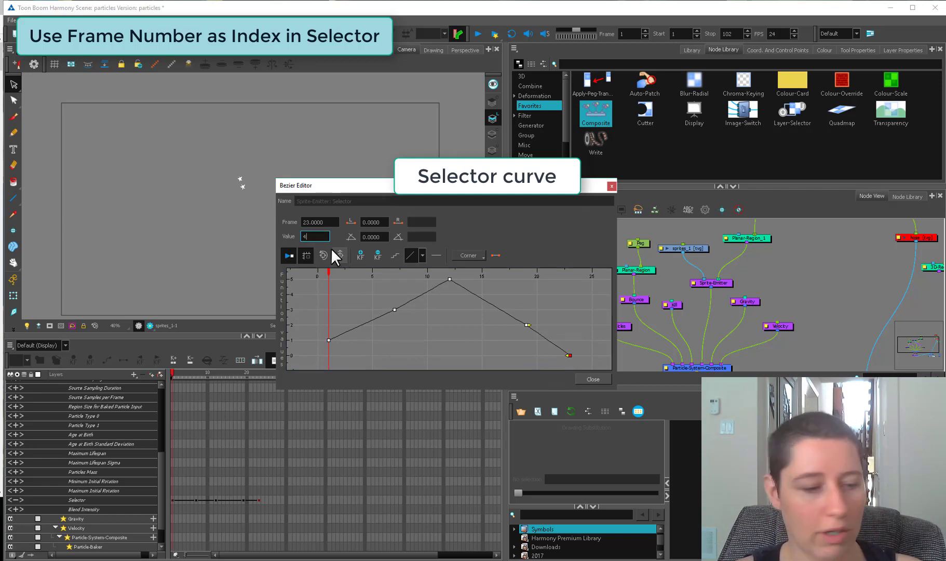
key("Return")
left_click(570, 294)
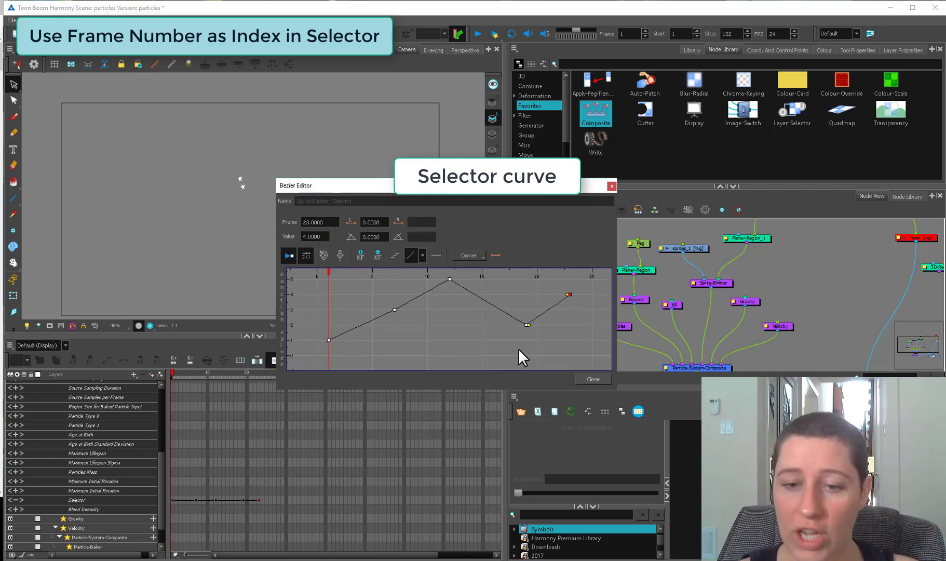
Select all exposed sprites_1 cells in the timeline and set each drawing's exposure to 1
left_click_drag(436, 188, 512, 147)
mouse_move(185, 373)
left_mouse_down()
mouse_move(208, 384)
mouse_move(172, 384)
left_mouse_up()
scroll(176, 402, "up", 4)
left_click(172, 410)
left_click(266, 410, "shift")
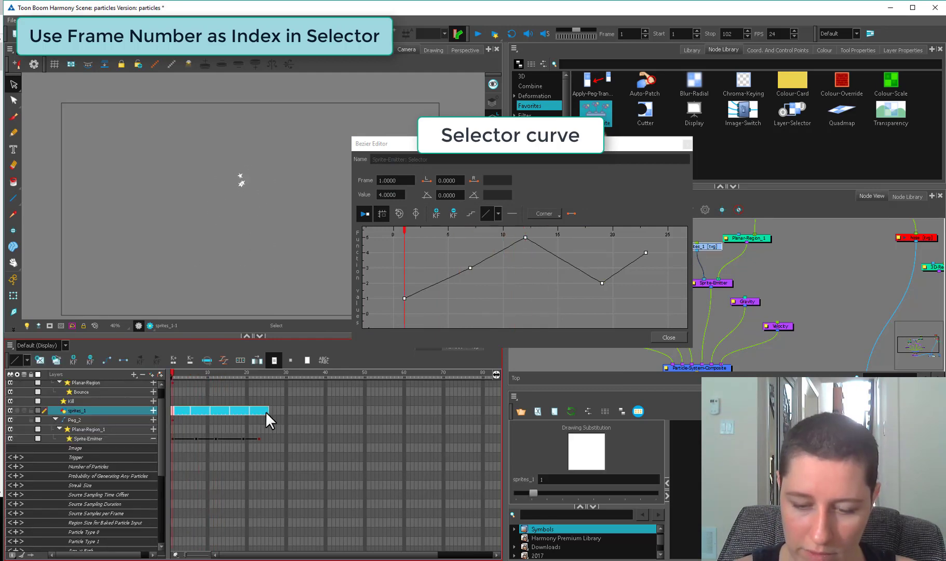
right_click(266, 411)
mouse_move(378, 248)
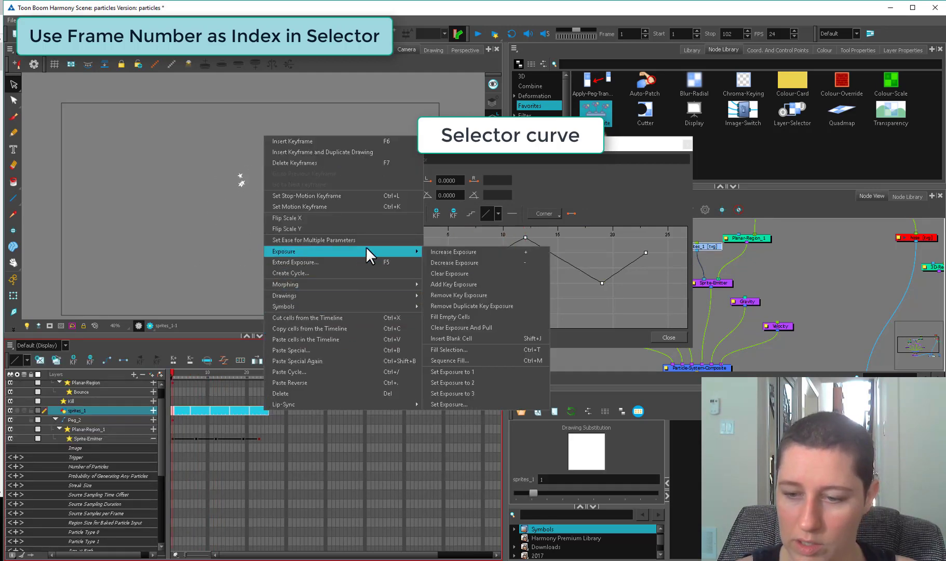
left_click(501, 372)
Scrub between frames 1 and 12 and jump to frame 71 to compare the particles with the Selector curve
left_click_drag(173, 376, 216, 378)
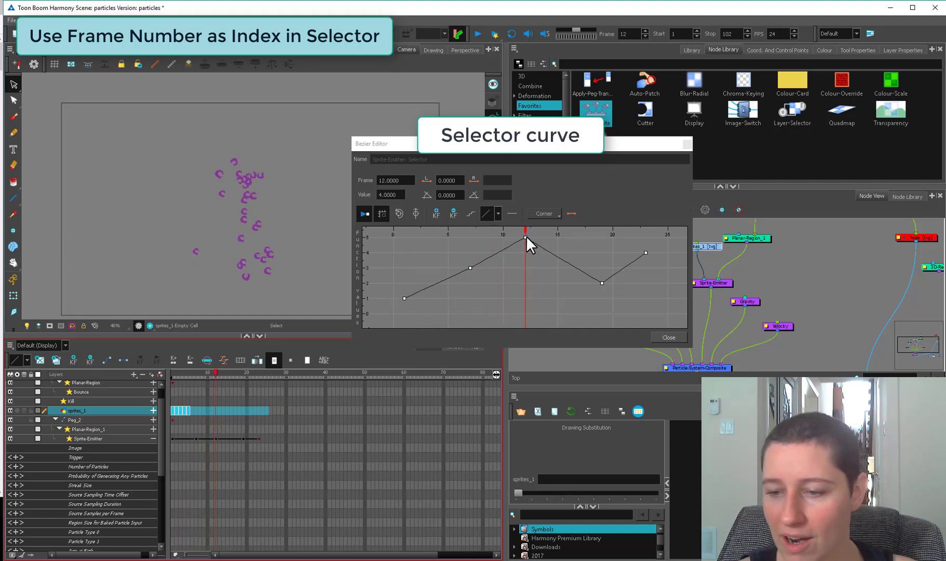
left_click_drag(216, 371, 172, 381)
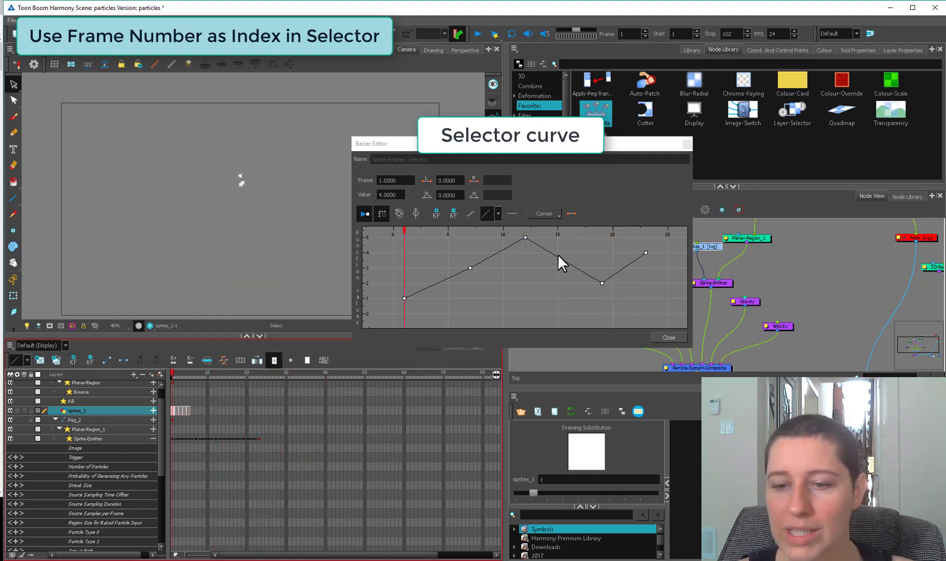
left_click(411, 289)
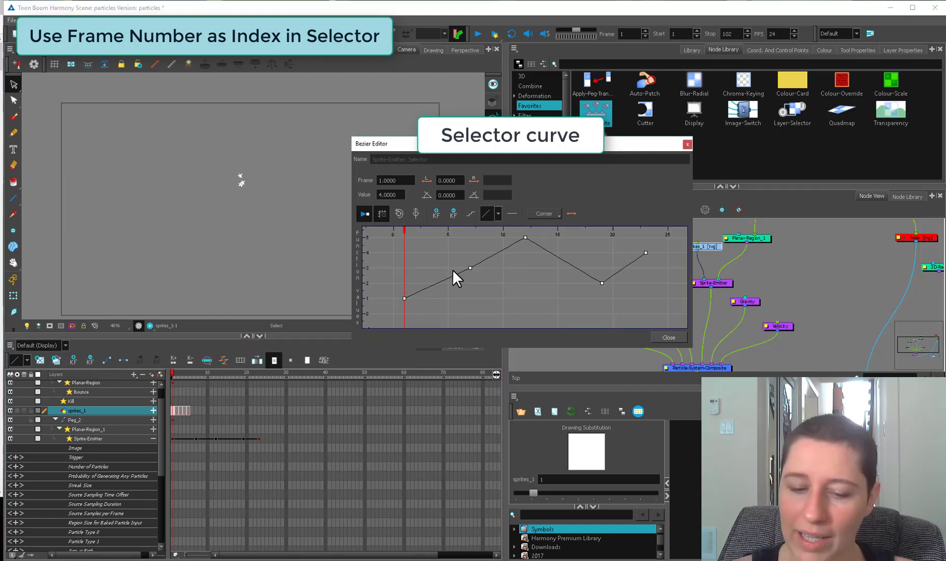
left_click(185, 410)
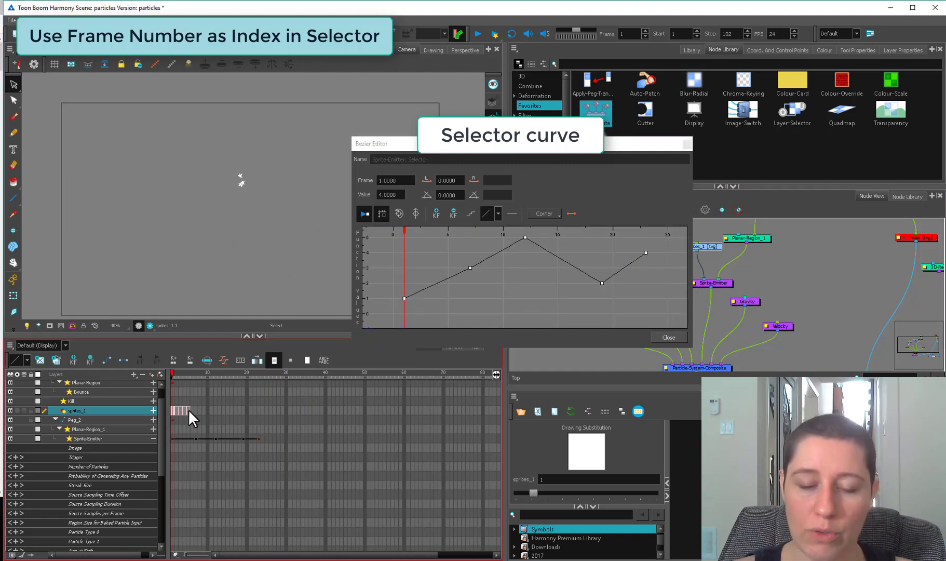
left_click(446, 408)
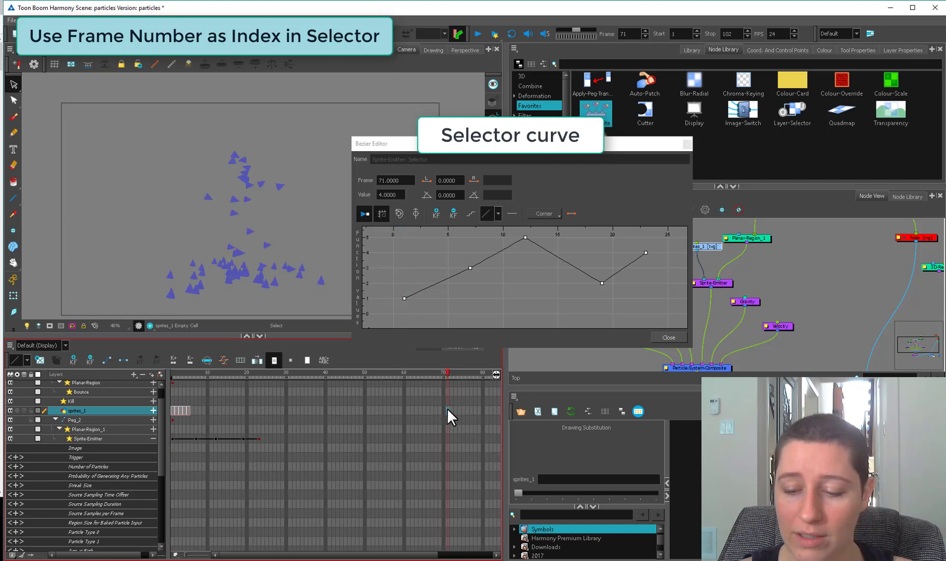
left_click(403, 296)
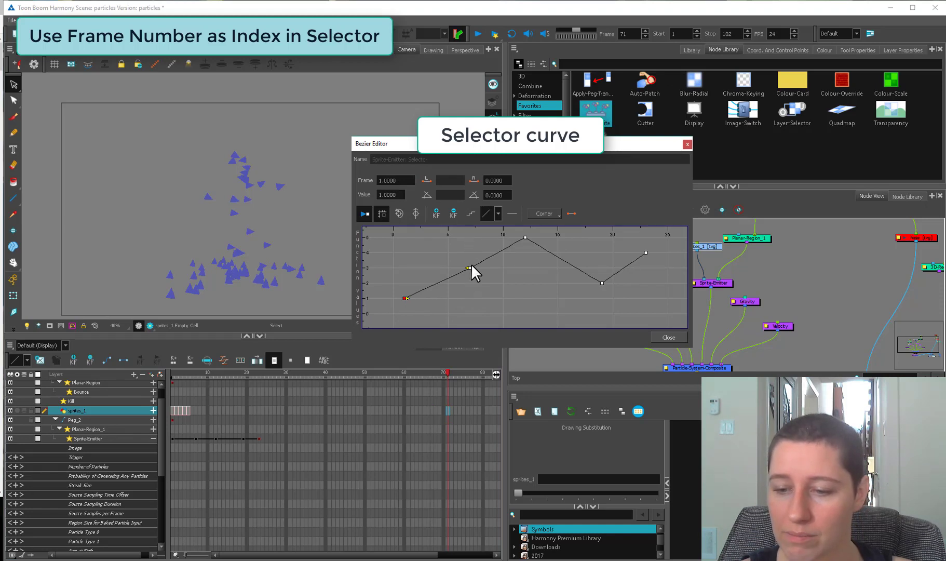
View the particles at the Selector keyframes on frames 7, 12 and 19
left_click(195, 438)
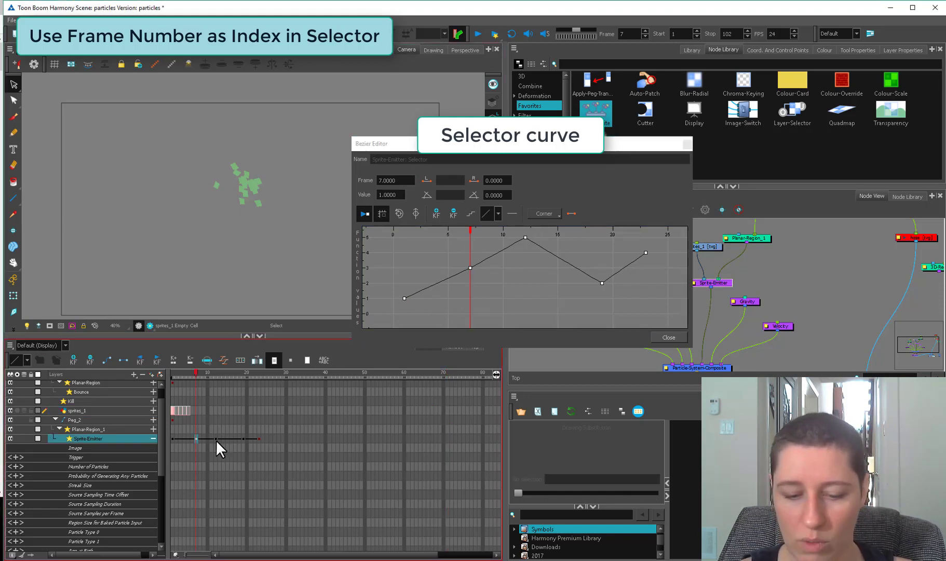
left_click(216, 438)
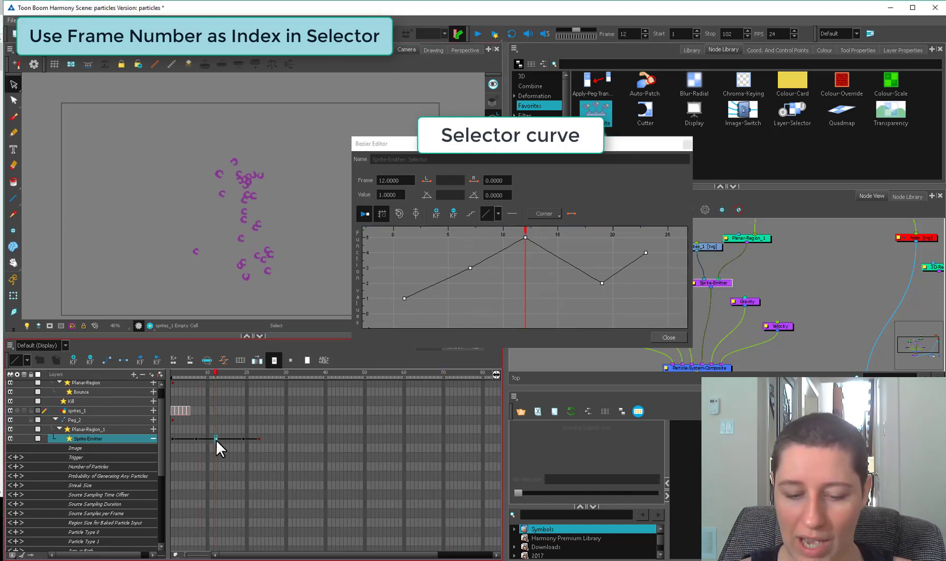
left_click(244, 438)
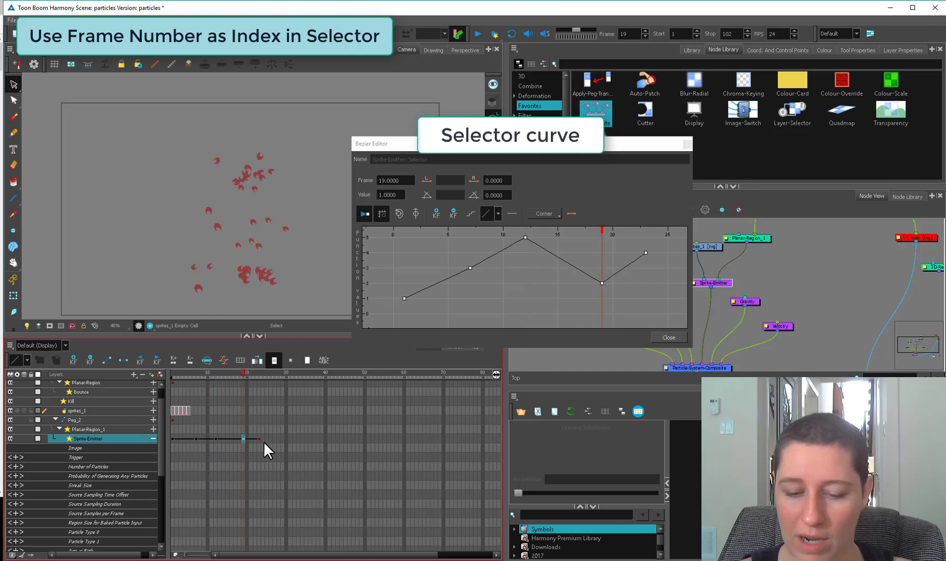
Extend the sprites_1 drawings' exposures through frame 29 so the drawing changes line up with the Selector keyframes
left_click(176, 410)
left_click(189, 410)
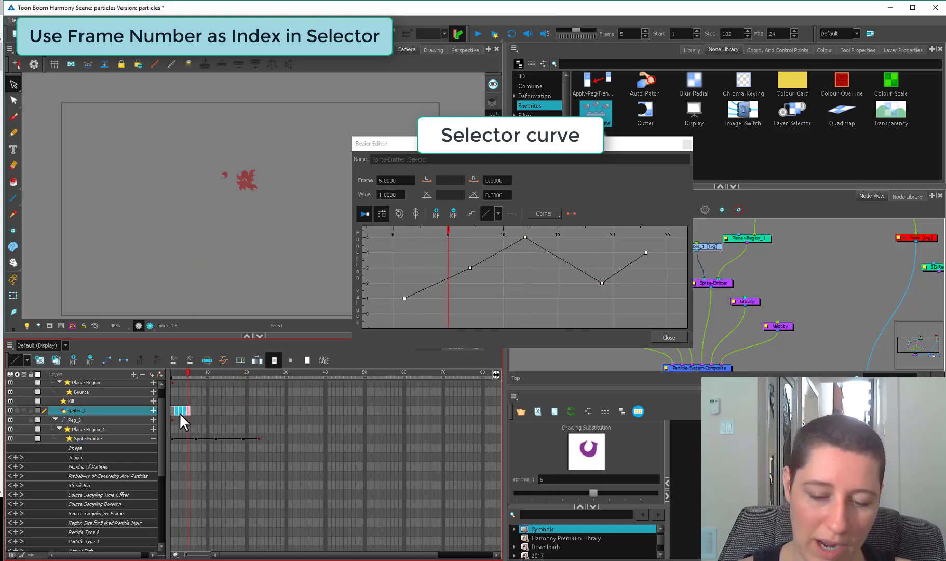
left_click_drag(194, 410, 195, 410)
left_click_drag(201, 411, 216, 410)
left_click(220, 410)
Compare the extended sprites_1 drawings with the Selector keyframes at frames 19 and 23
left_click(174, 410)
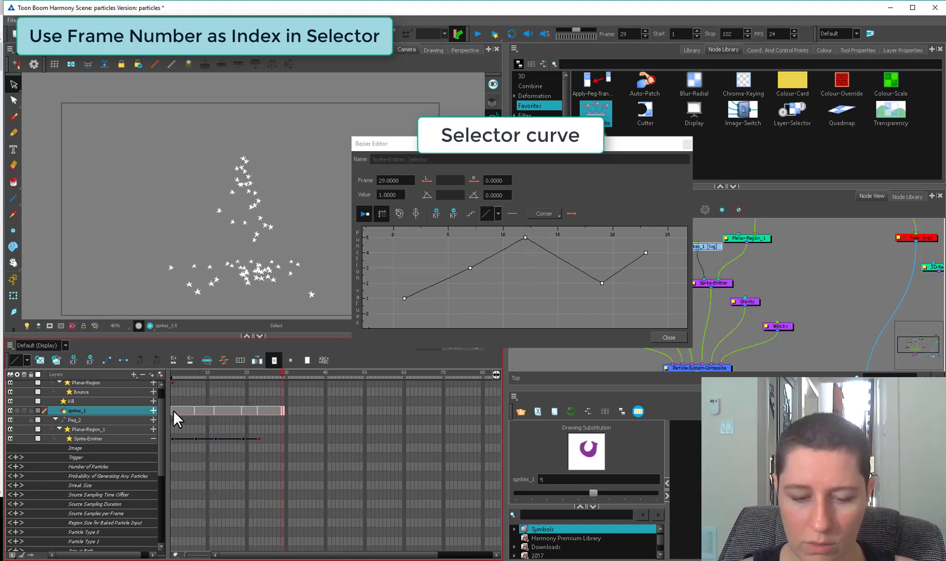
left_click(206, 409)
left_click(243, 438)
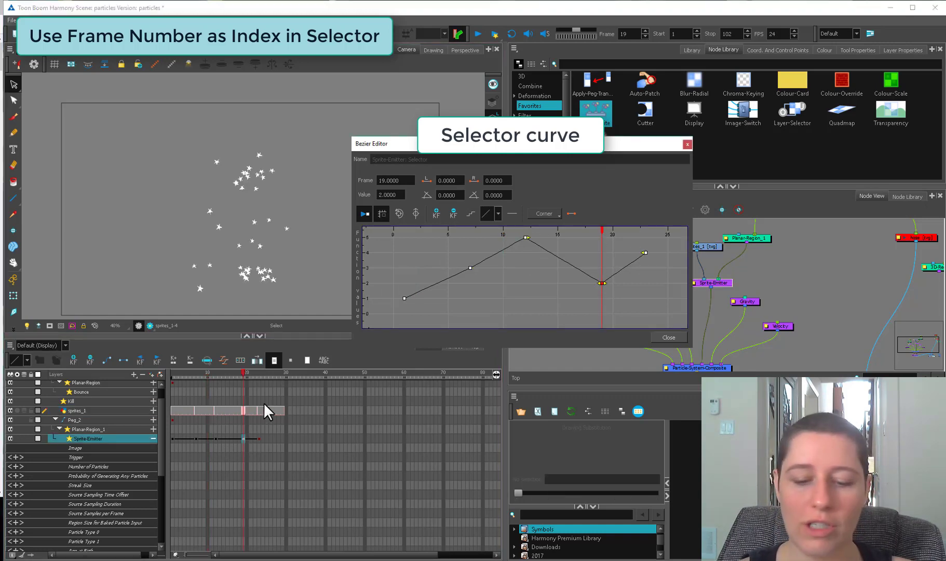
left_click(259, 438)
Select all sprites_1 cells through frame 29 and set their exposure back to 1
left_click(173, 409)
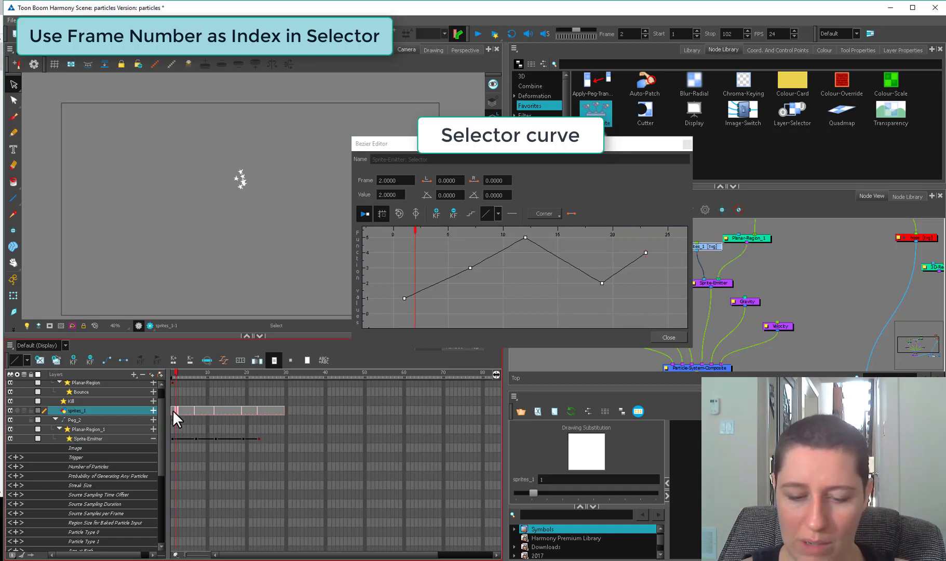
left_click(280, 408, "shift")
right_click(279, 406)
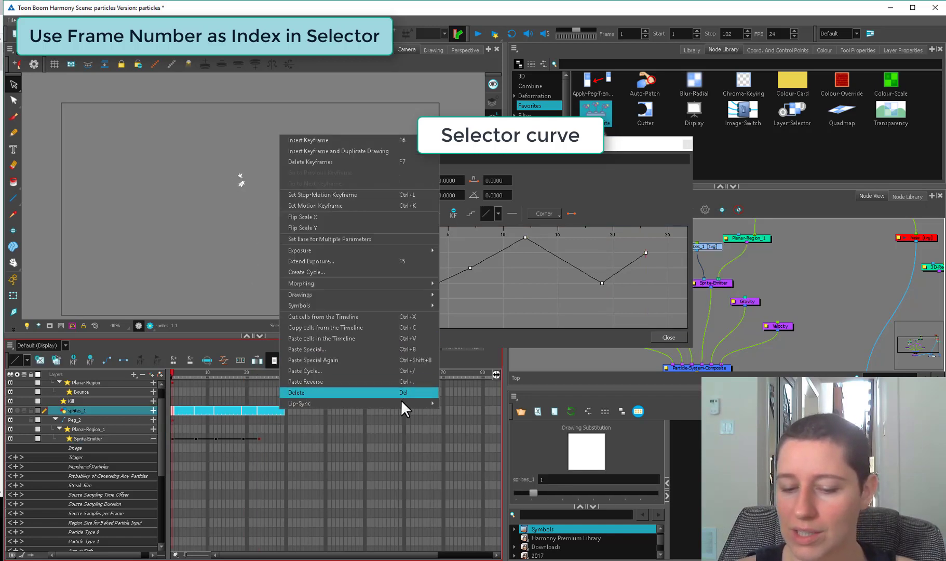
mouse_move(406, 295)
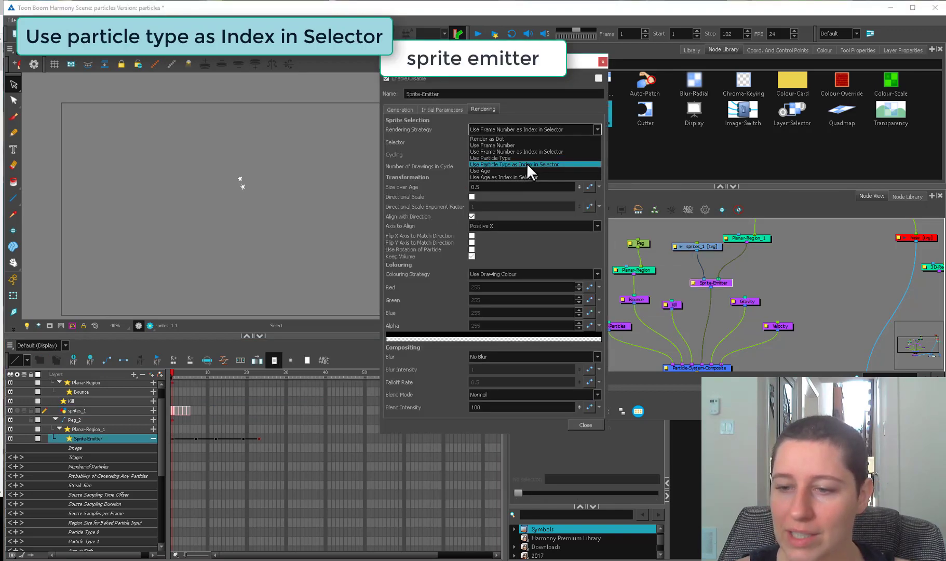
Set the Sprite-Emitter's Rendering Strategy to Use Particle Type as Index in Selector and scrub the timeline back to frame 1
left_click(526, 164)
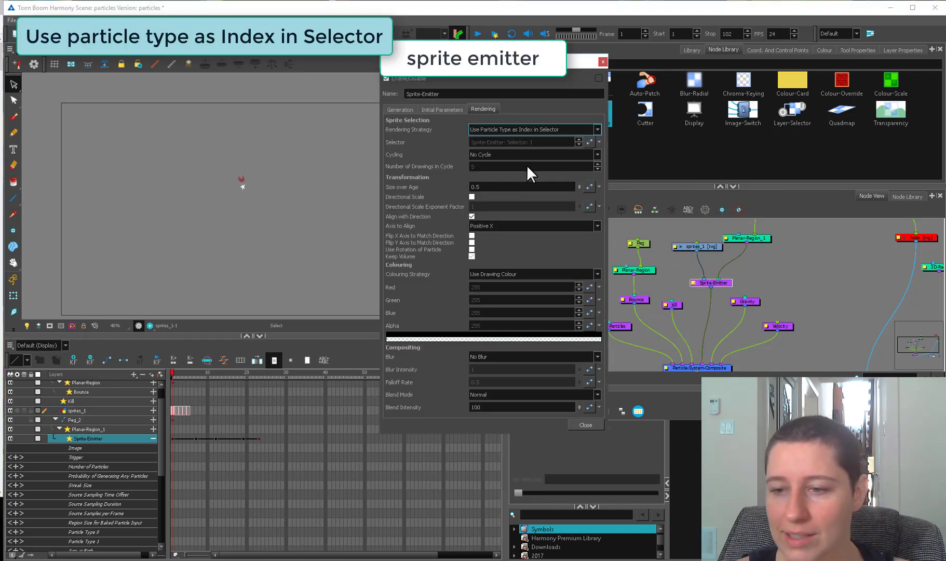
left_click(171, 436)
left_click_drag(304, 373, 173, 377)
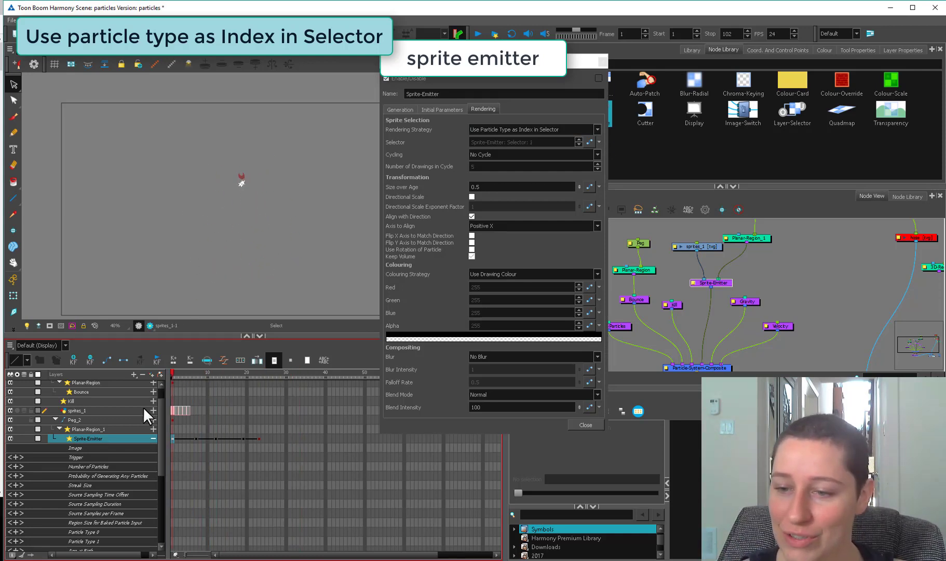
Examine the Selector curve alongside the emitter's Type Generation Strategy and particle type settings
left_click(590, 142)
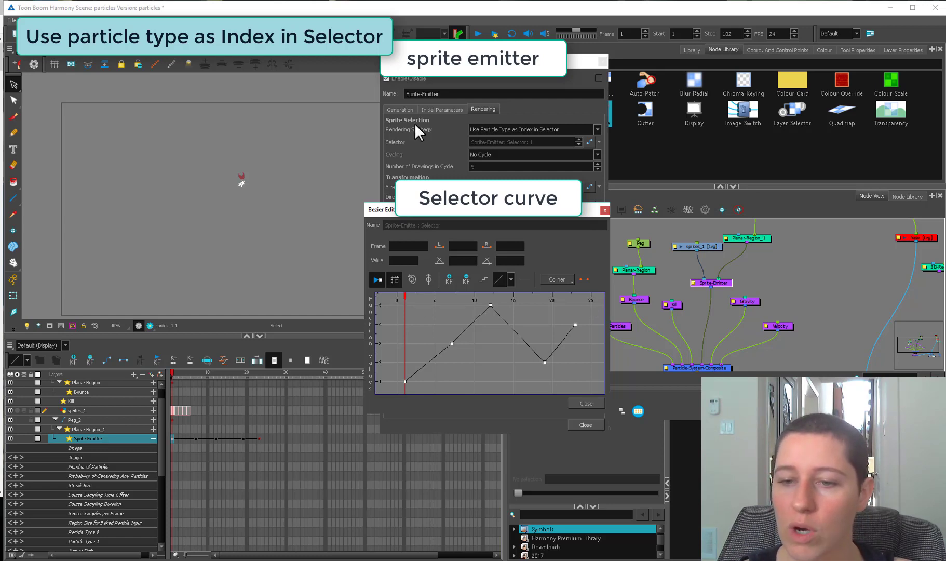
left_click(401, 110)
left_click(552, 276)
left_click(558, 290)
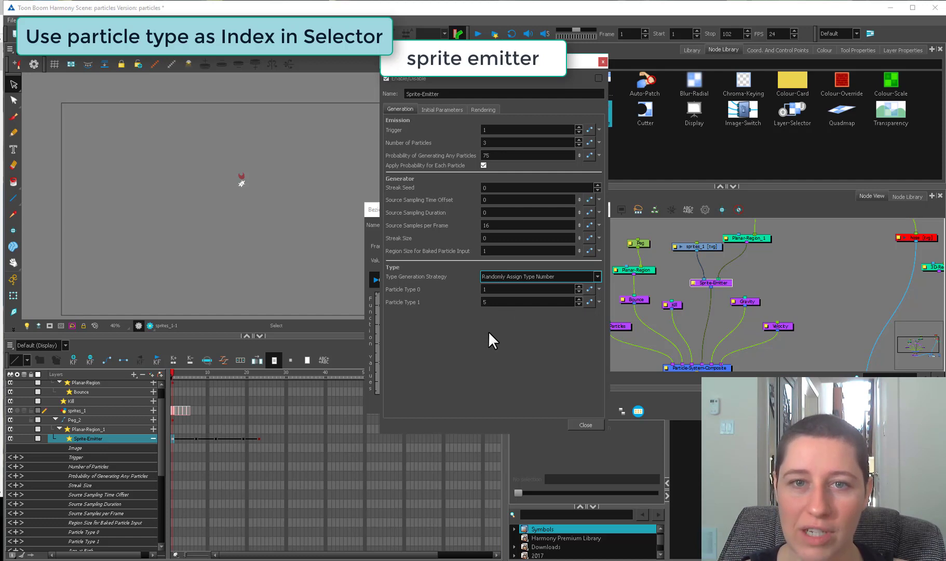
Shift the Selector curve's second keyframe to frame 4 and collapse the Sprite-Emitter's parameter list in the timeline
left_click(480, 109)
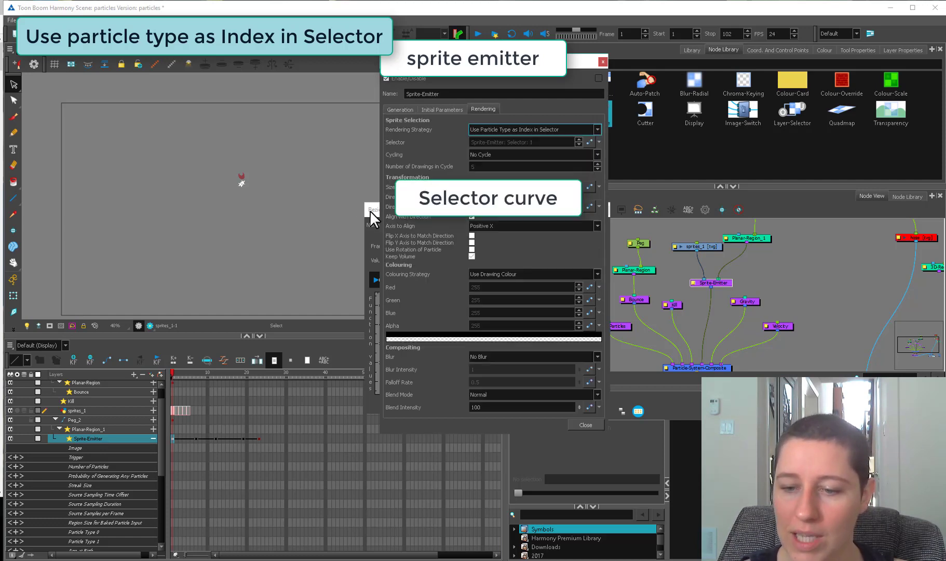
left_click(370, 209)
left_click(196, 438)
left_click_drag(194, 438, 184, 440)
left_click(188, 439)
left_click_drag(191, 377, 228, 387)
left_click(173, 438)
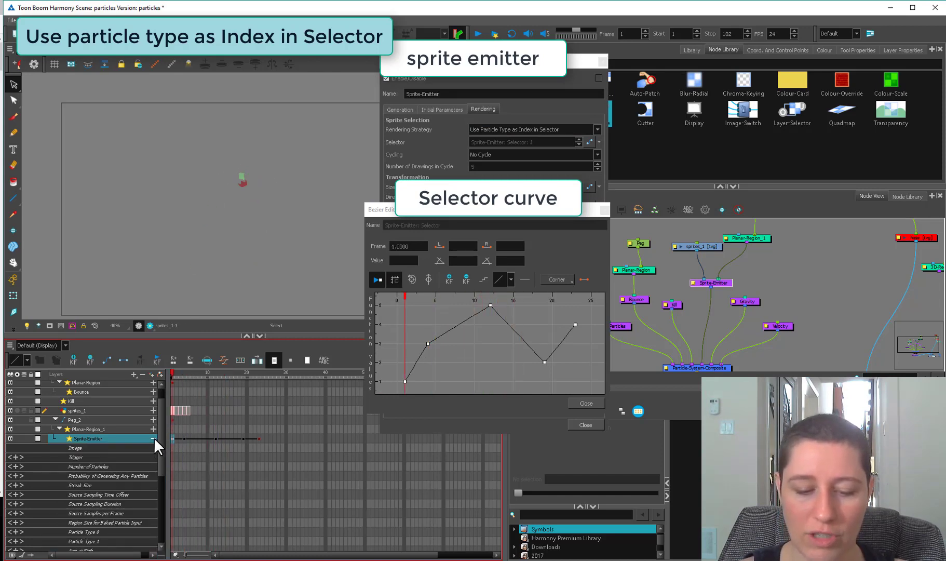
left_click(153, 438)
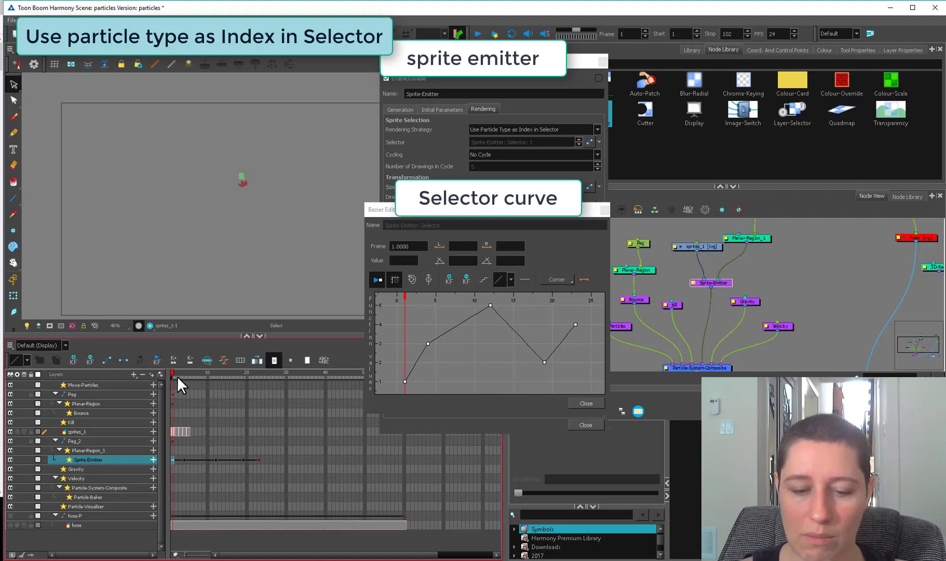
Bring the Sprite-Emitter's Selector keyframes closer together, placing them on frames 1, 3, 5, 7 and 9
left_click_drag(179, 378, 223, 459)
mouse_move(200, 459)
left_mouse_down()
mouse_move(192, 459)
mouse_move(217, 459)
mouse_move(207, 460)
left_mouse_up()
left_click_drag(207, 380, 241, 399)
left_click(181, 459)
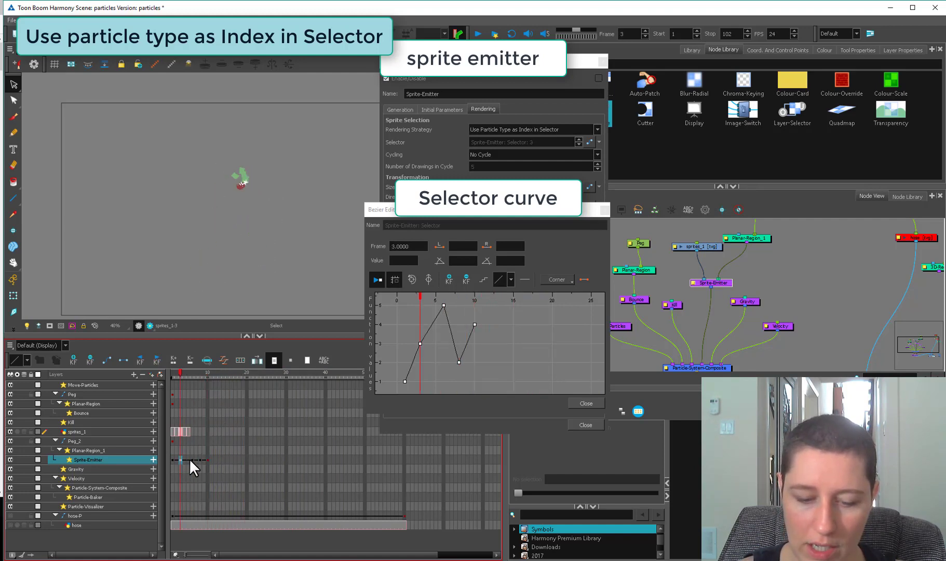
left_click_drag(192, 459, 204, 459)
mouse_move(223, 376)
left_mouse_down()
mouse_move(230, 383)
mouse_move(214, 379)
left_mouse_up()
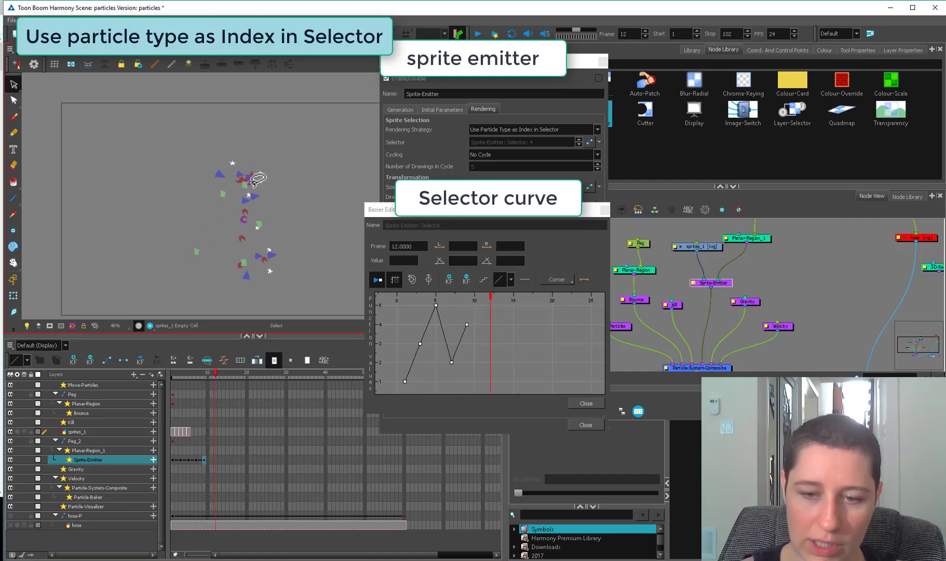
Reorder the Selector keyframes by cutting and pasting so that value 4 comes first, at frame 1, and value 1 comes last
left_click(204, 459)
key("Delete")
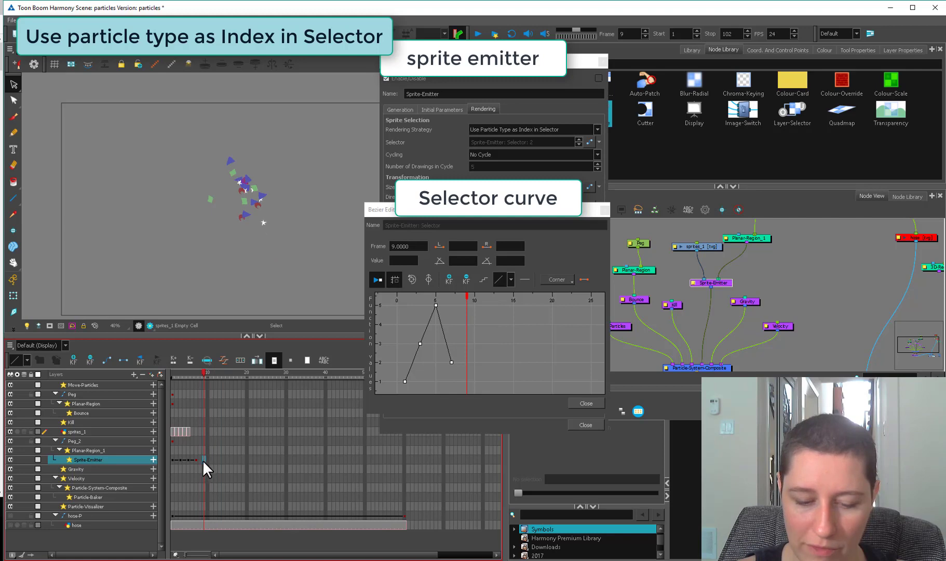
left_click(175, 459)
key("F6")
left_click_drag(173, 371, 211, 395)
left_click(195, 459)
left_click(172, 459)
key("ctrl+x")
left_click(203, 460)
key("ctrl+v")
Pack the Selector keyframes onto consecutive frames 1 to 5, holding the values 4, 3, 5, 2 and 1
left_click_drag(181, 374, 231, 436)
left_click_drag(176, 460, 199, 459)
left_click_drag(178, 375, 302, 389)
left_click(198, 460)
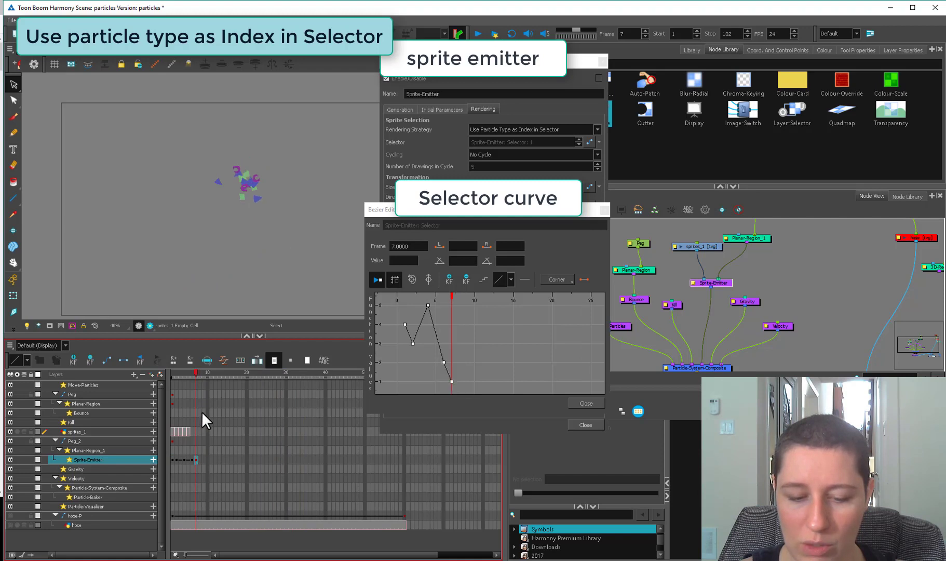
mouse_move(205, 373)
left_mouse_down()
mouse_move(265, 380)
mouse_move(190, 389)
left_mouse_up()
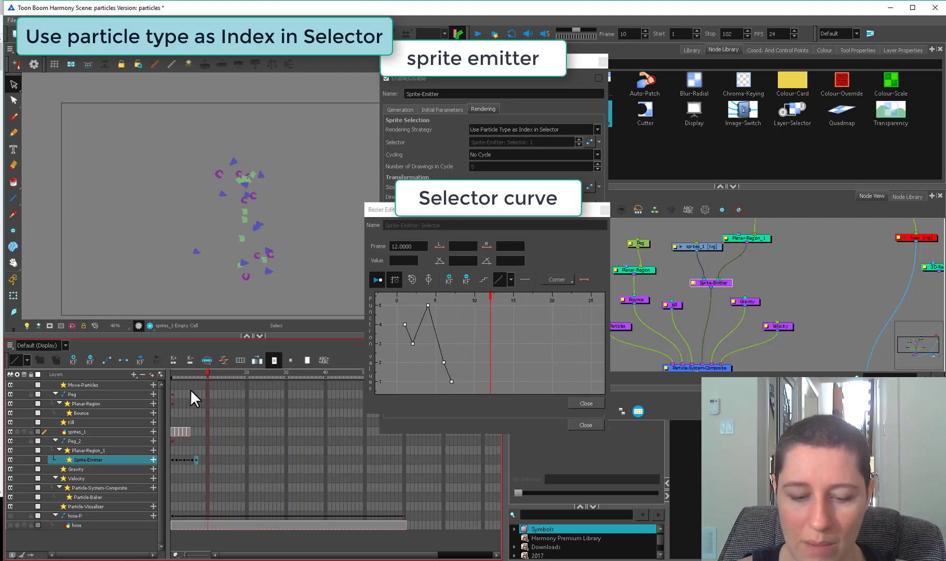
left_click(191, 459)
left_click_drag(190, 459, 188, 459)
mouse_move(193, 368)
left_mouse_down()
mouse_move(284, 380)
mouse_move(190, 401)
left_mouse_up()
left_click(186, 461)
left_click_drag(184, 461, 180, 459)
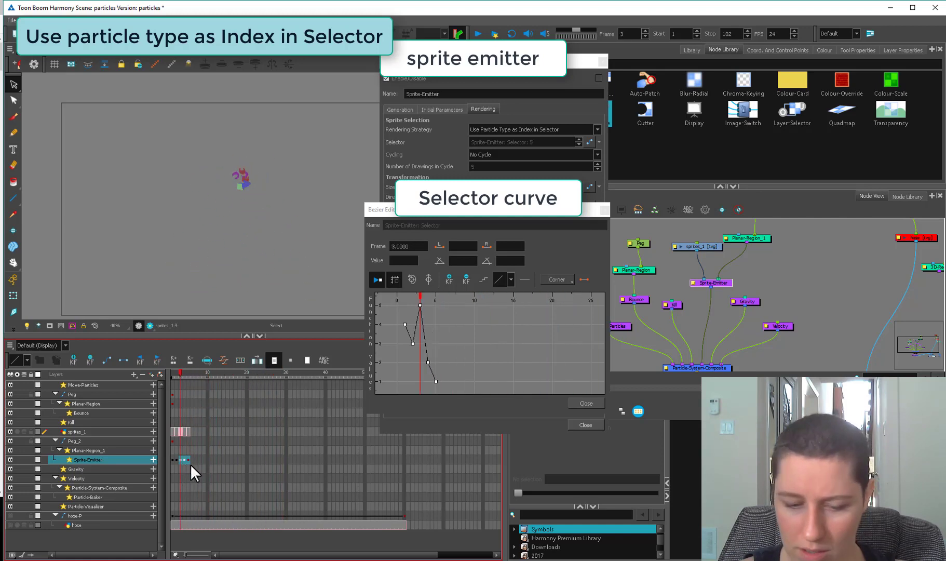
mouse_move(207, 372)
left_mouse_down()
mouse_move(279, 391)
mouse_move(196, 399)
mouse_move(226, 376)
mouse_move(270, 391)
mouse_move(223, 395)
mouse_move(174, 422)
left_mouse_up()
left_click(192, 460)
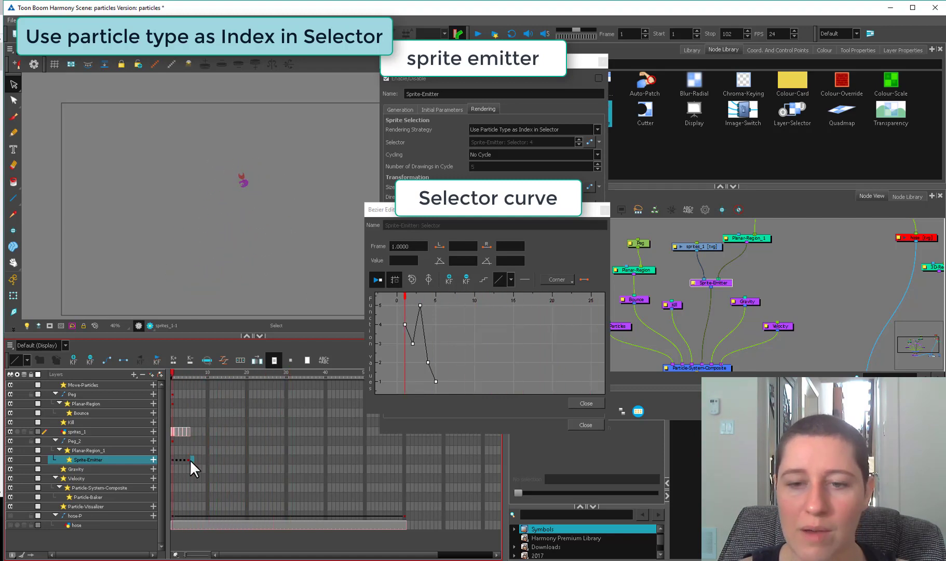
Close the Selector curve and compare the sprites_1 drawings with the emitter's particle type range, scrubbing to frame 10
left_click(602, 210)
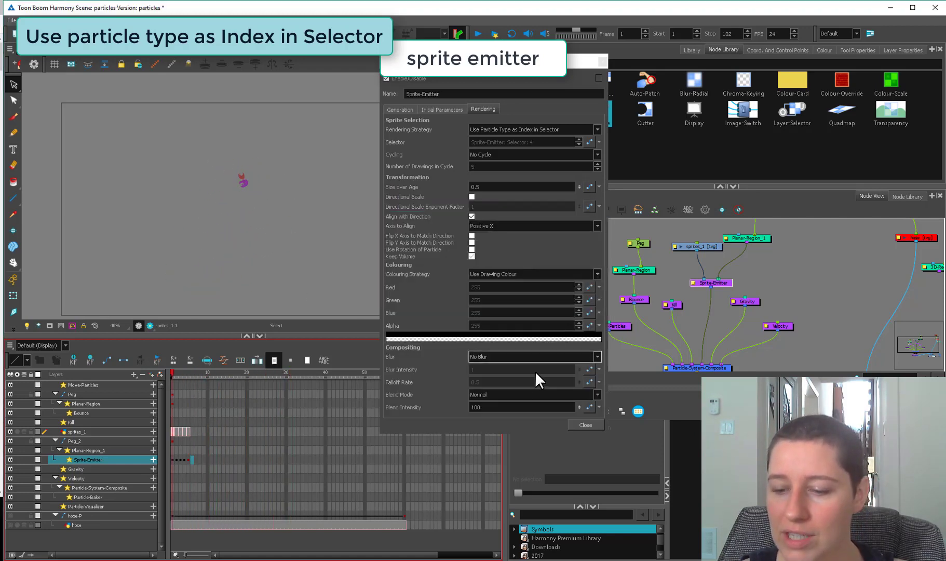
left_click(405, 108)
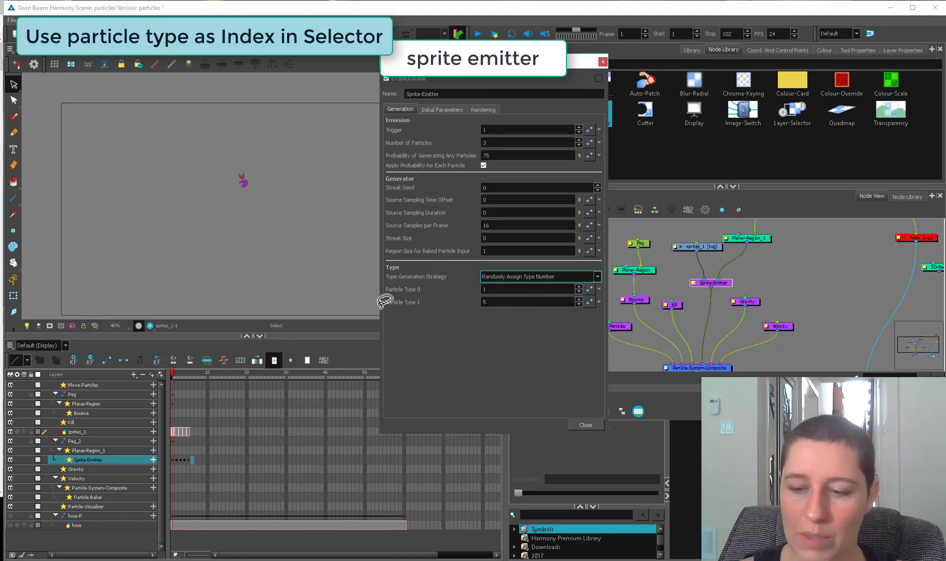
left_click(172, 430)
left_click(192, 431)
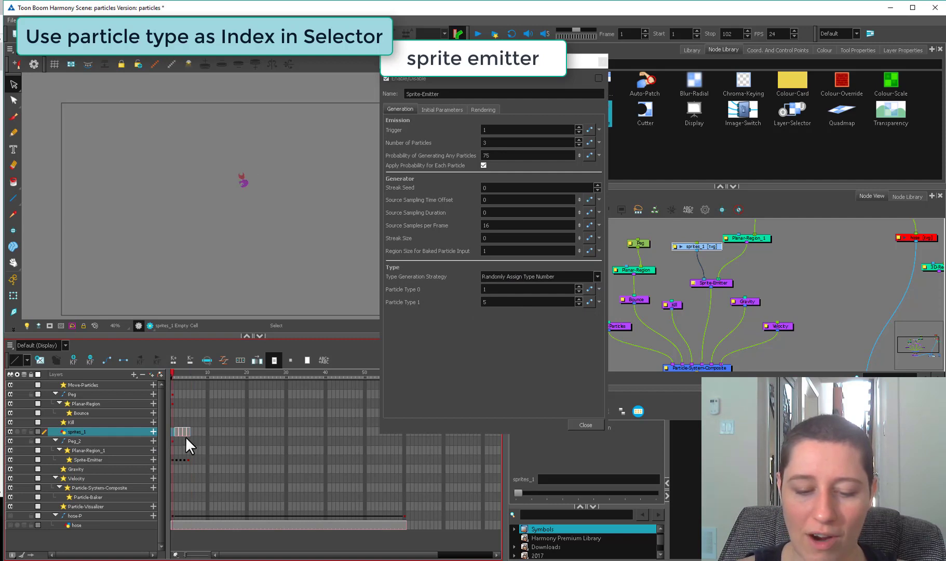
left_click(191, 431)
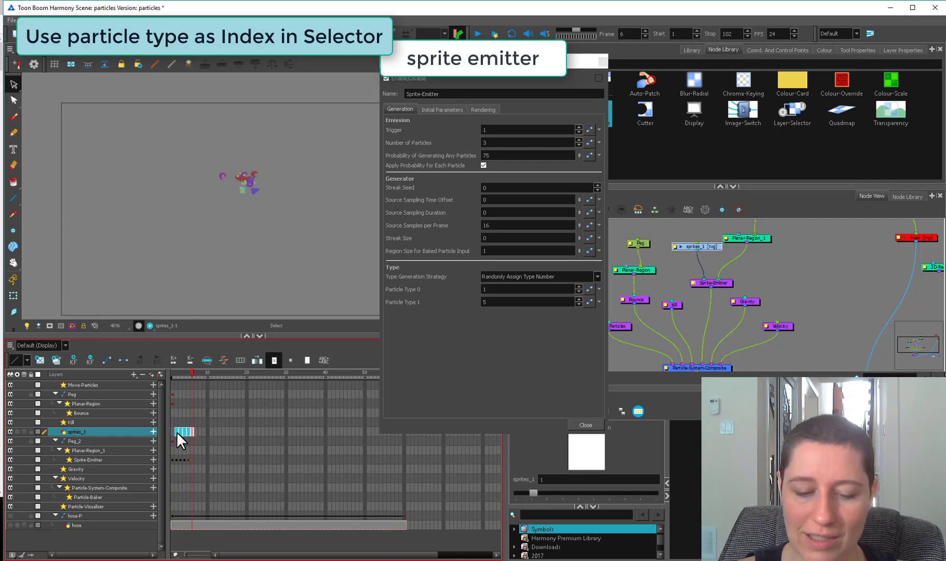
left_click_drag(191, 375, 207, 399)
Set the Sprite-Emitter's Rendering Strategy to Use Particle Type and its Type Generation Strategy to Sequentially Assign Type Number
left_click(482, 109)
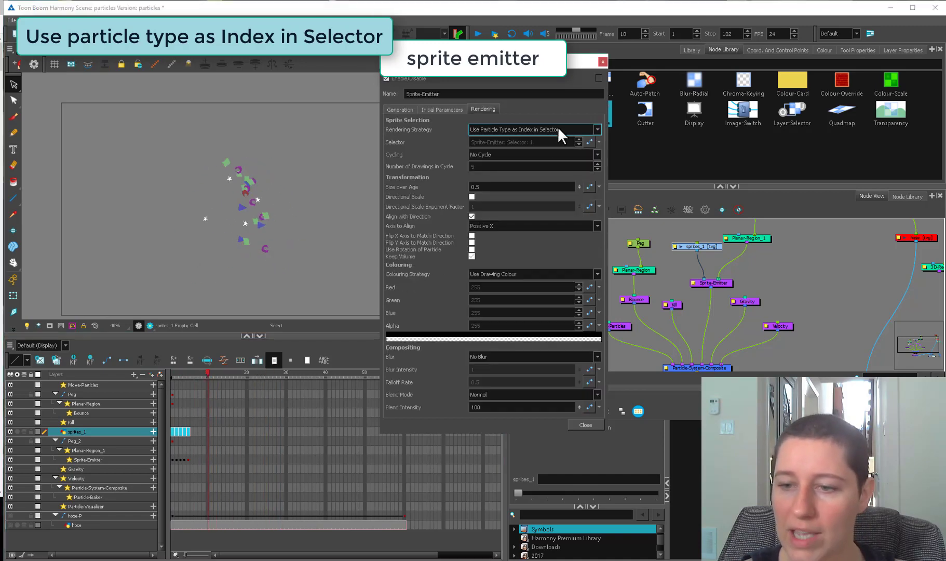
left_click(546, 129)
left_click(530, 157)
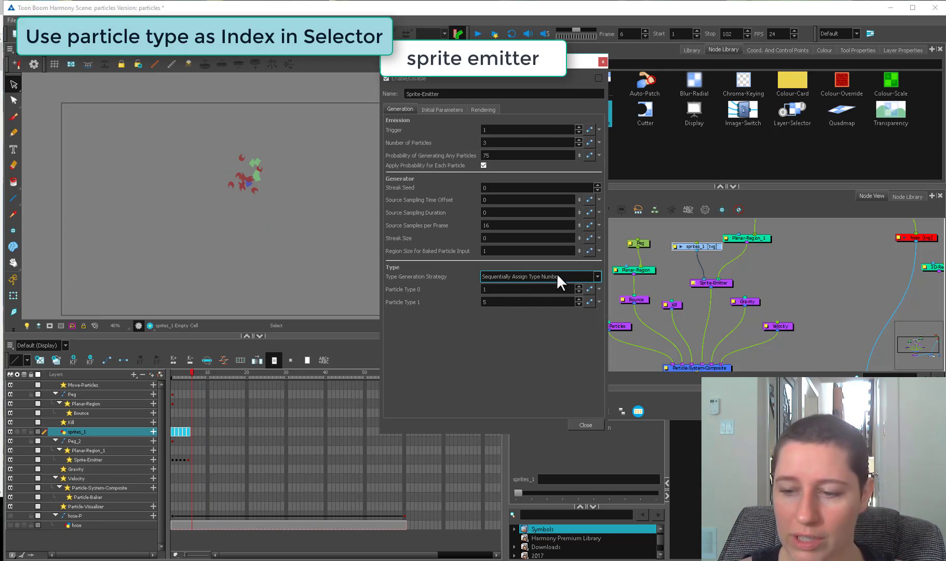
left_click_drag(180, 377, 321, 357)
Try a Number of Particles of 7 on the Sprite-Emitter and scrub the timeline to preview it
double_click(508, 142)
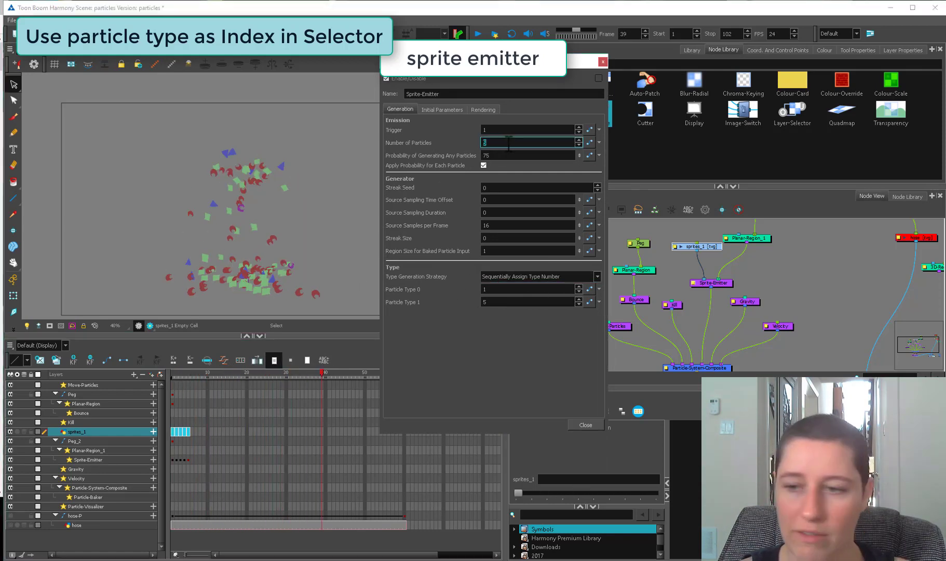
left_click_drag(178, 371, 372, 358)
double_click(479, 144)
type("5")
key("BackSpace")
type("7")
key("Return")
left_click_drag(217, 372, 285, 366)
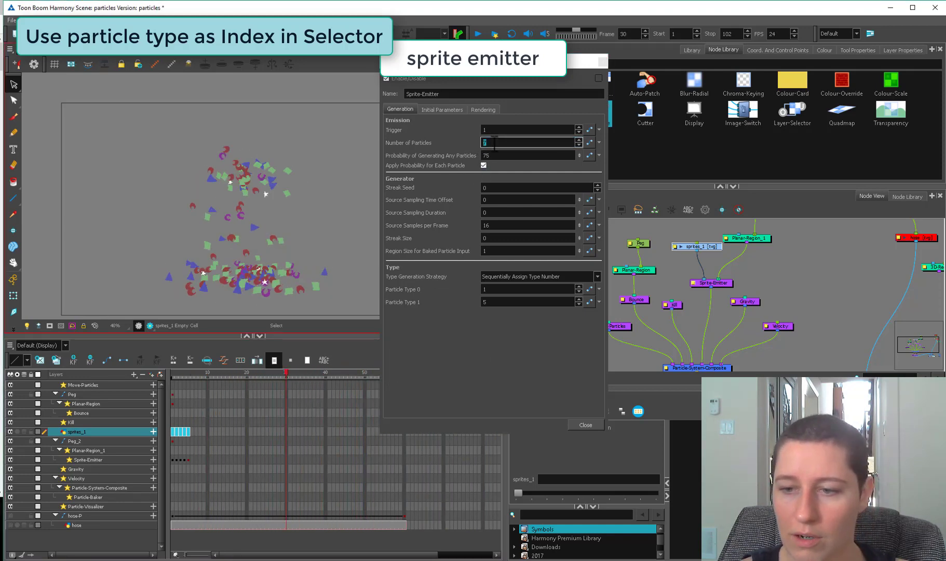
Raise the Sprite-Emitter's Number of Particles to 10 and scrub through the animation
key("Up")
key("Up")
key("Up")
left_click(170, 376)
left_click_drag(167, 381, 364, 361)
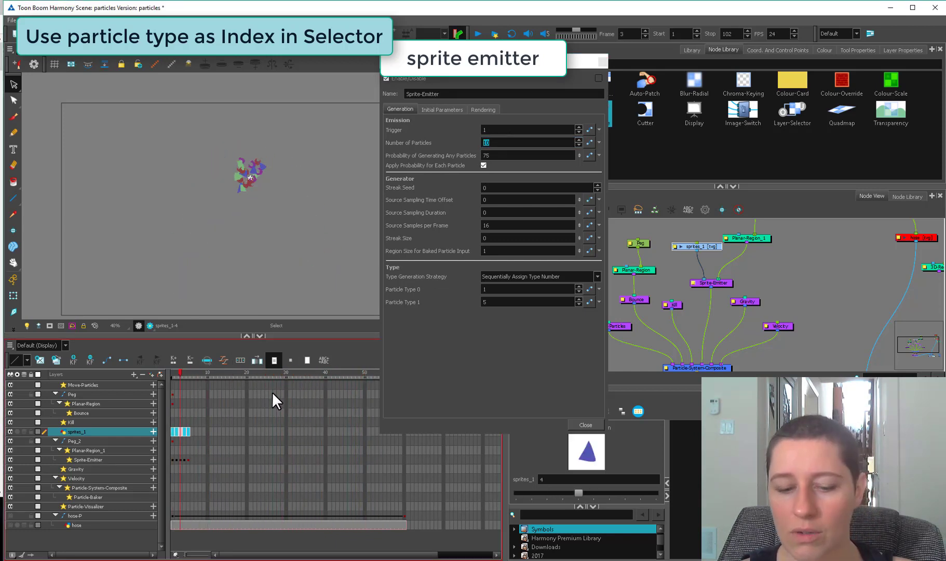
Duplicate the Sprite-Emitter node, place the copy beside the original and connect it to Particle-System-Composite
left_click(172, 433)
left_click(172, 459)
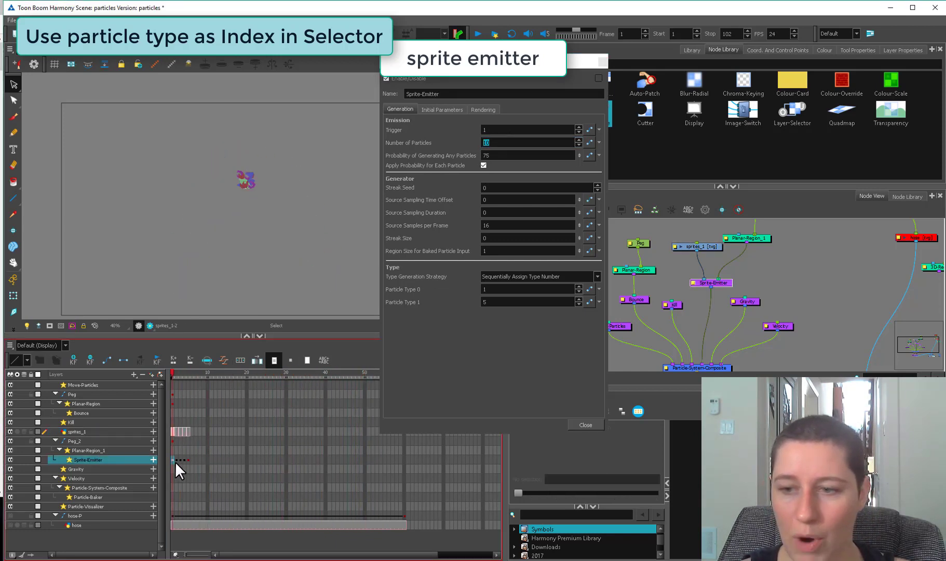
left_click(482, 109)
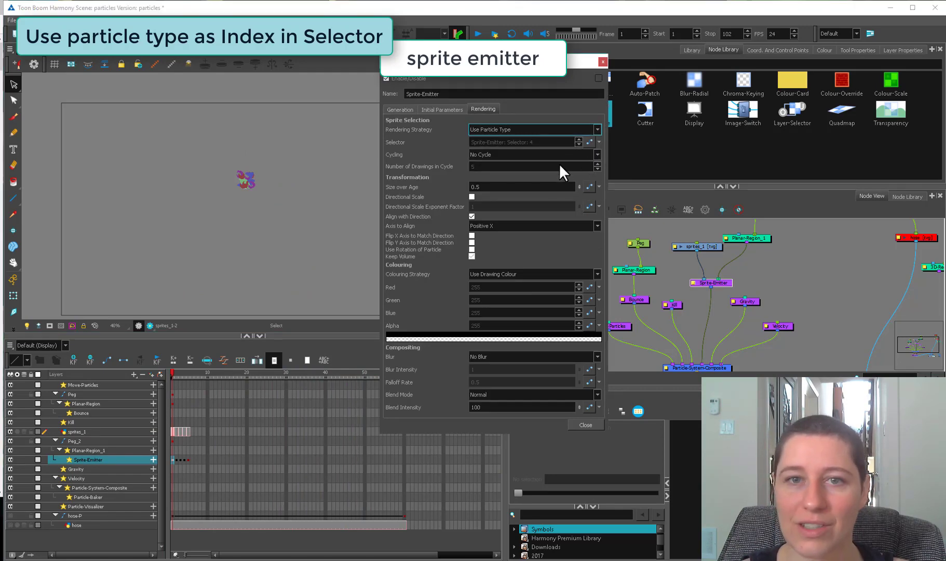
key("ctrl+c")
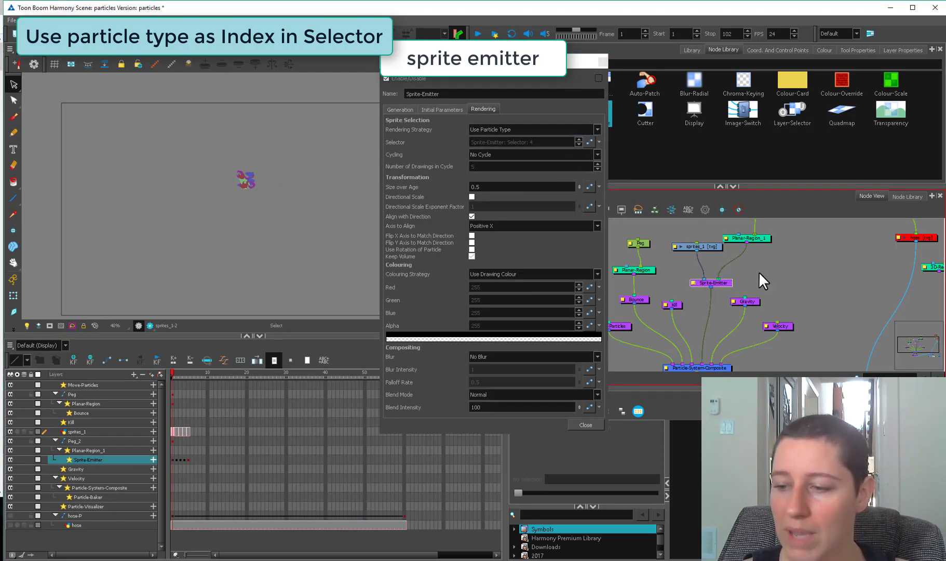
key("ctrl+v")
left_click_drag(802, 267, 778, 260)
left_click_drag(768, 280, 803, 320)
left_click_drag(752, 264, 662, 349)
mouse_move(760, 295)
left_mouse_down()
mouse_move(772, 342)
mouse_move(766, 311)
left_mouse_up()
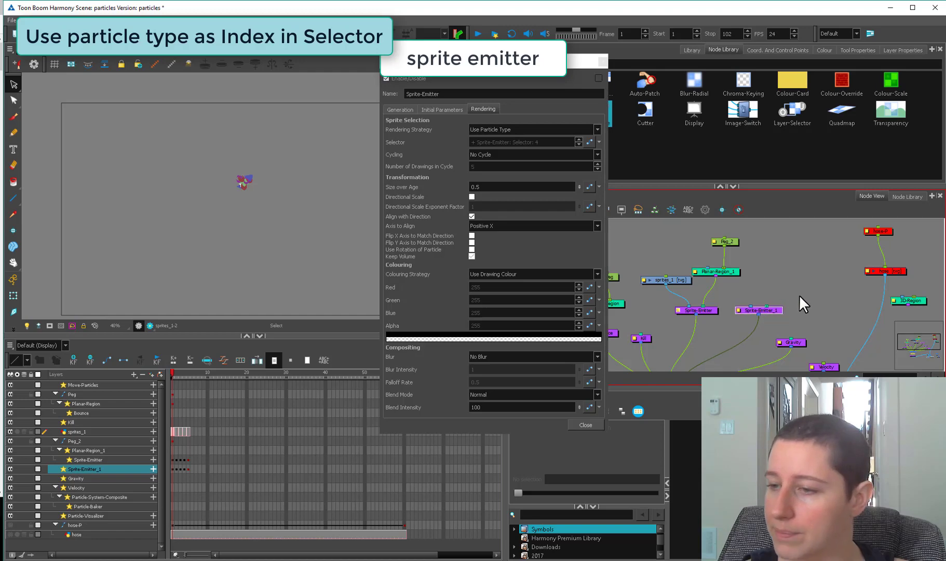
Duplicate the sprites_1 drawing node with Paste Special and connect the copy to Sprite-Emitter_1
left_click_drag(679, 281, 676, 281)
left_click(763, 259)
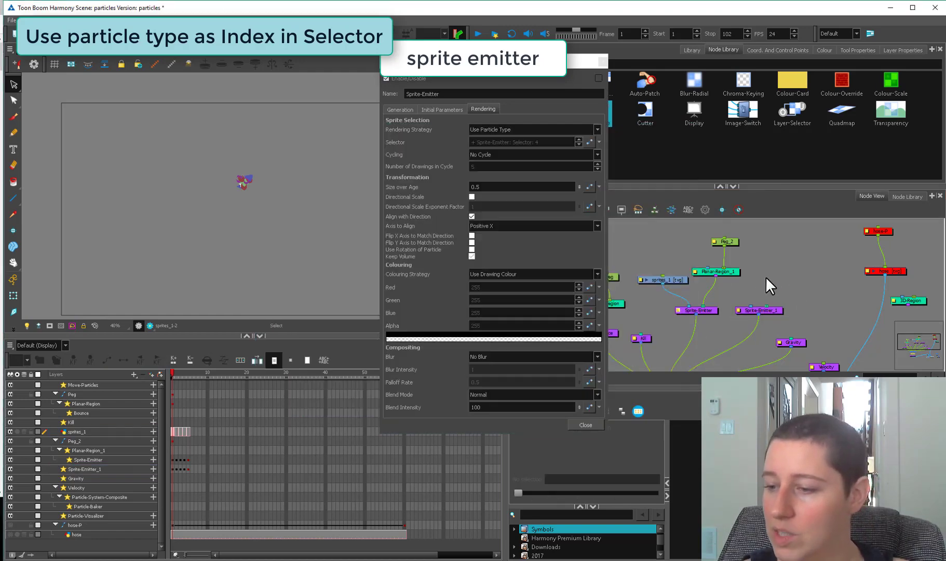
key("ctrl+z")
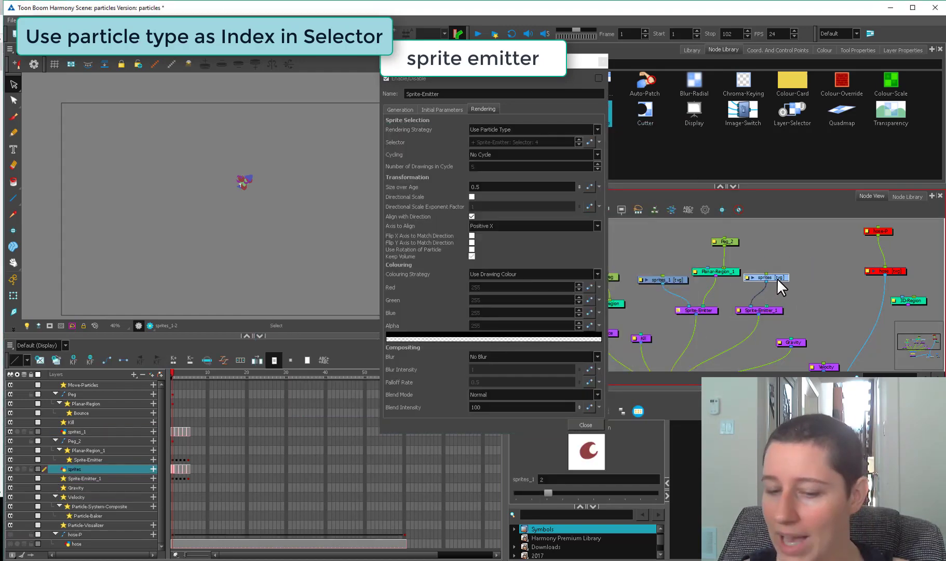
Reduce the copied sprites layer to drawing 1 through frame 5 and remove drawing 1 from frame 5 of sprites_1
left_click_drag(180, 470, 186, 468)
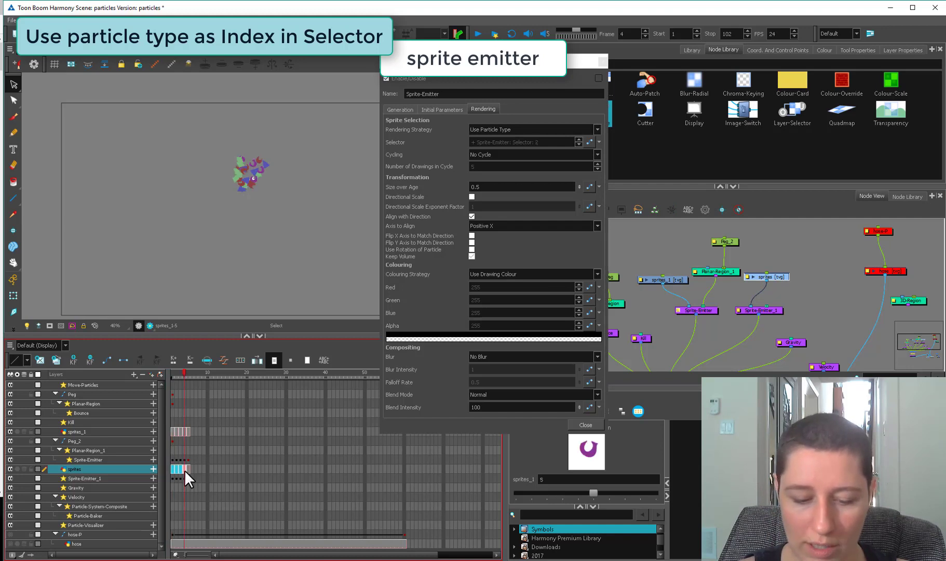
key("Delete")
left_click(188, 470)
left_click(173, 432)
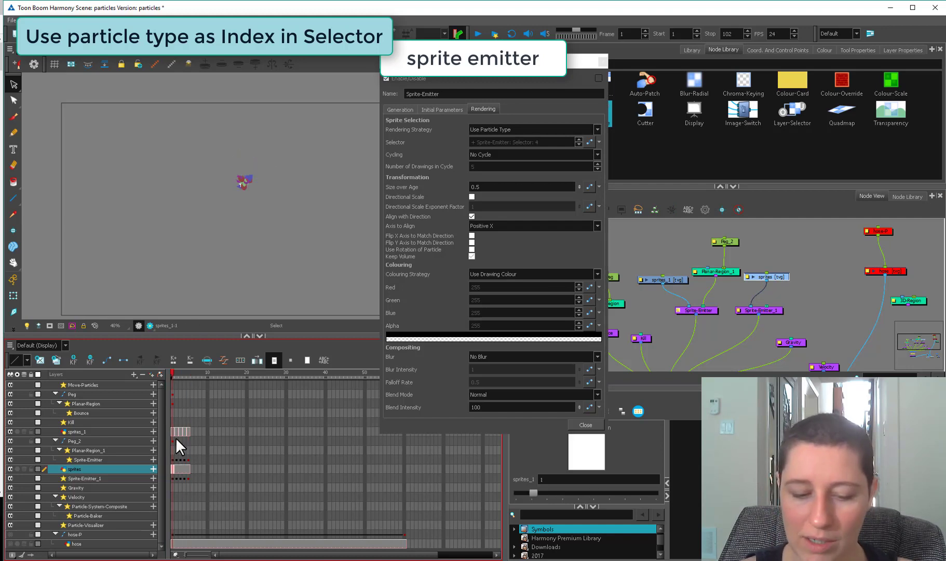
left_click(188, 433)
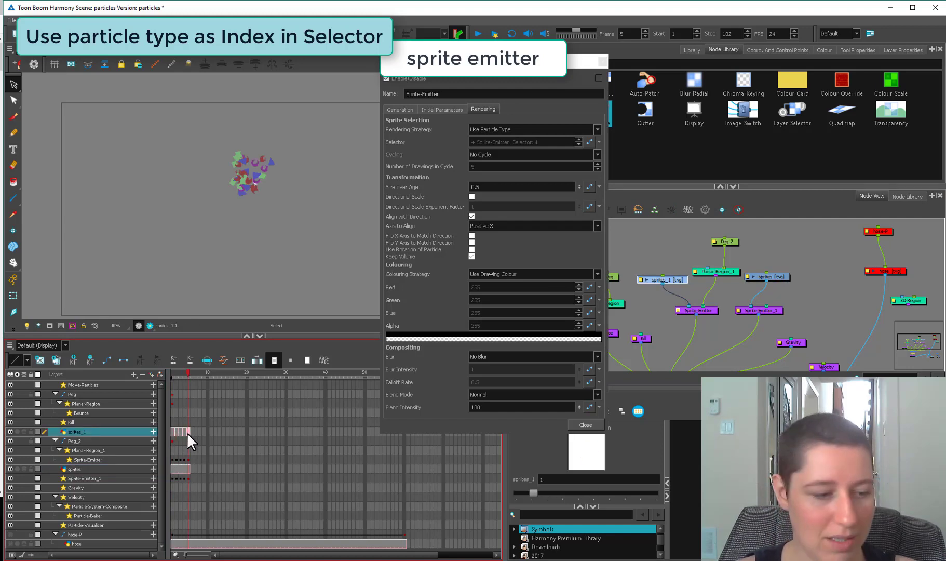
Connect Planar-Region_1 to Sprite-Emitter_1's region input and scrub the timeline to preview both emitters
left_click_drag(180, 372, 212, 393)
left_click_drag(690, 283, 742, 314)
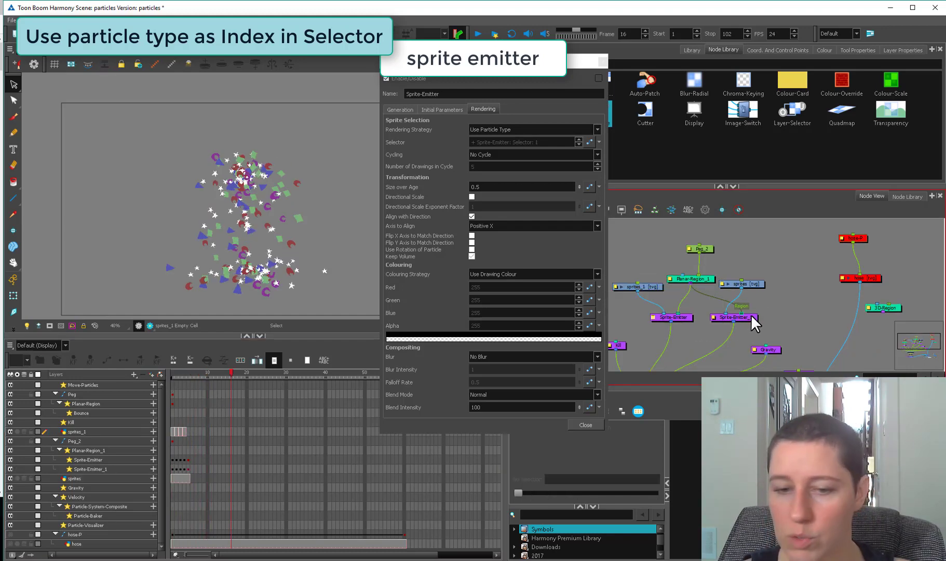
left_click_drag(180, 375, 224, 391)
Set Sprite-Emitter_1's Number of Particles to 5 and its Probability of Generating Any Particles to 40
left_click(652, 316)
left_click(713, 317)
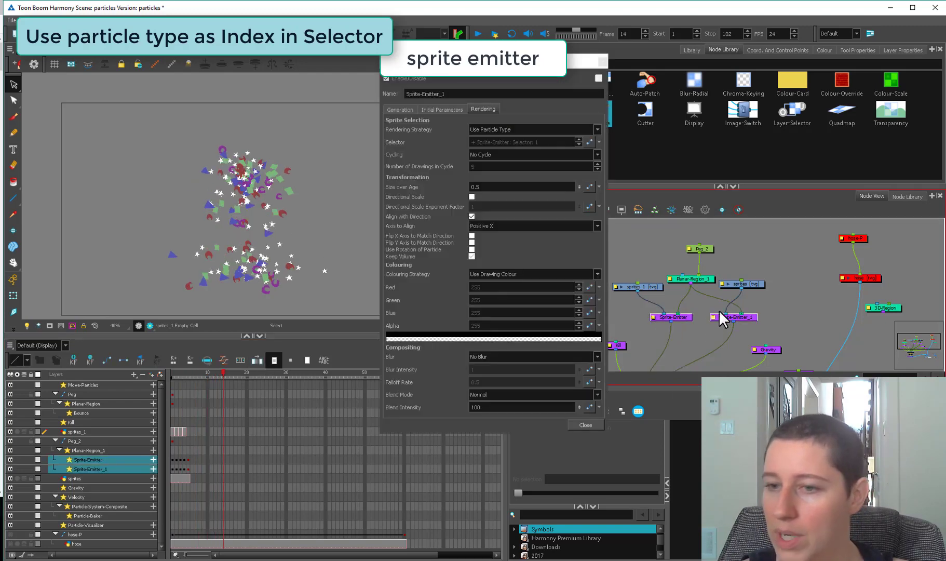
left_click(400, 109)
left_click(488, 143)
type("5")
key("Tab")
type("40")
left_click(483, 165)
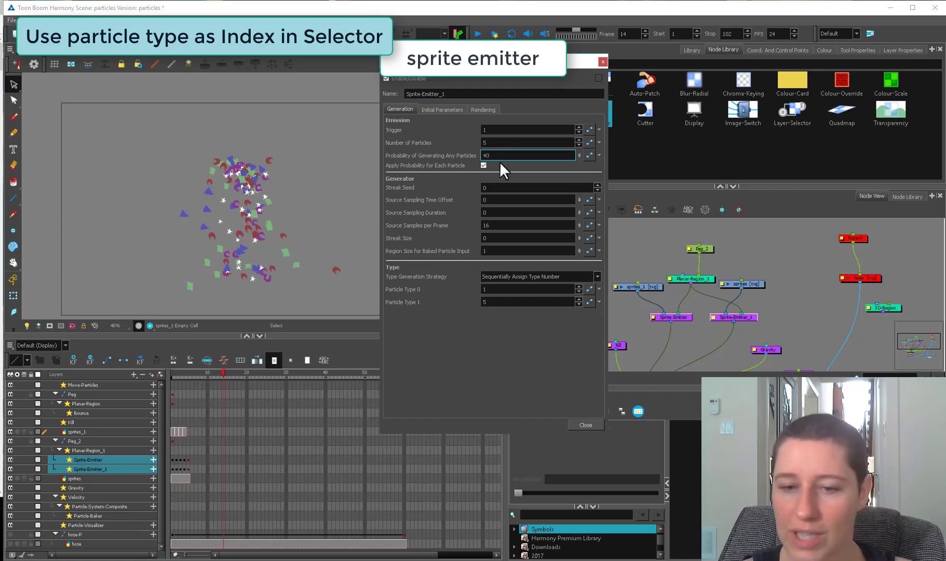
left_click_drag(180, 371, 271, 372)
Lower Sprite-Emitter_1's Probability of Generating Any Particles to 20 and scrub to frame 39
left_click_drag(501, 155, 481, 155)
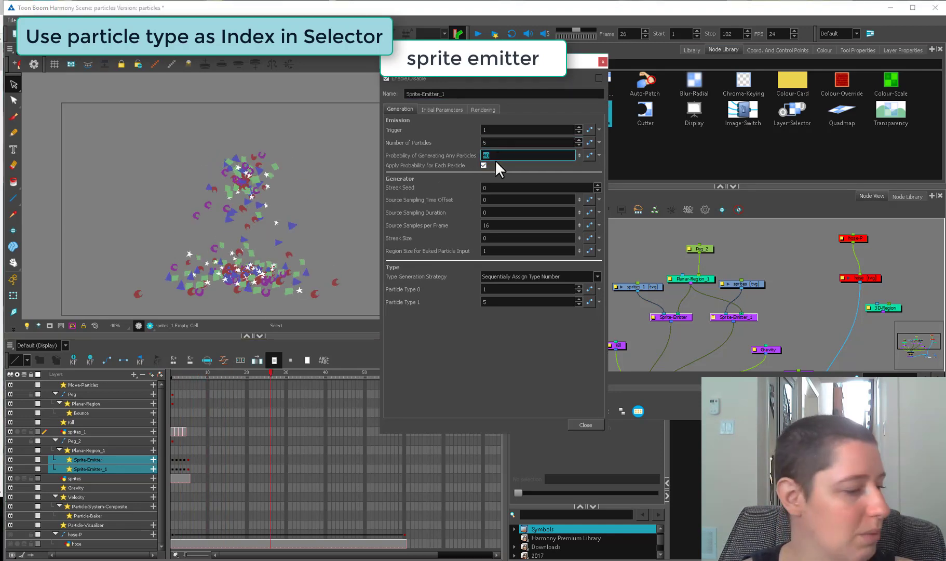
type("20")
left_click_drag(222, 372, 322, 367)
Review the two emitters' sprite connections along with Sprite-Emitter_1's generation and rendering settings
left_click_drag(745, 284, 747, 281)
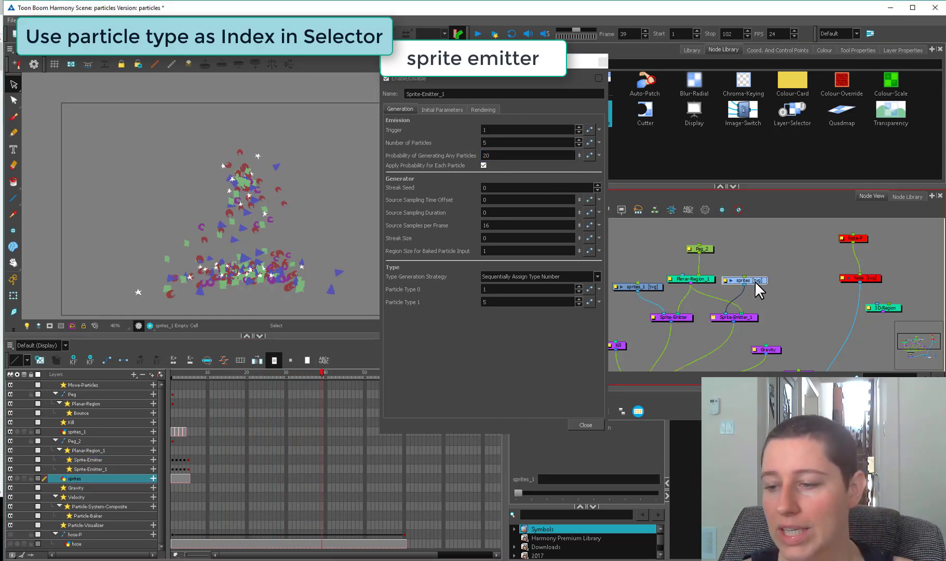
left_click(640, 286)
left_click_drag(687, 316, 712, 267)
left_click_drag(796, 260, 657, 272)
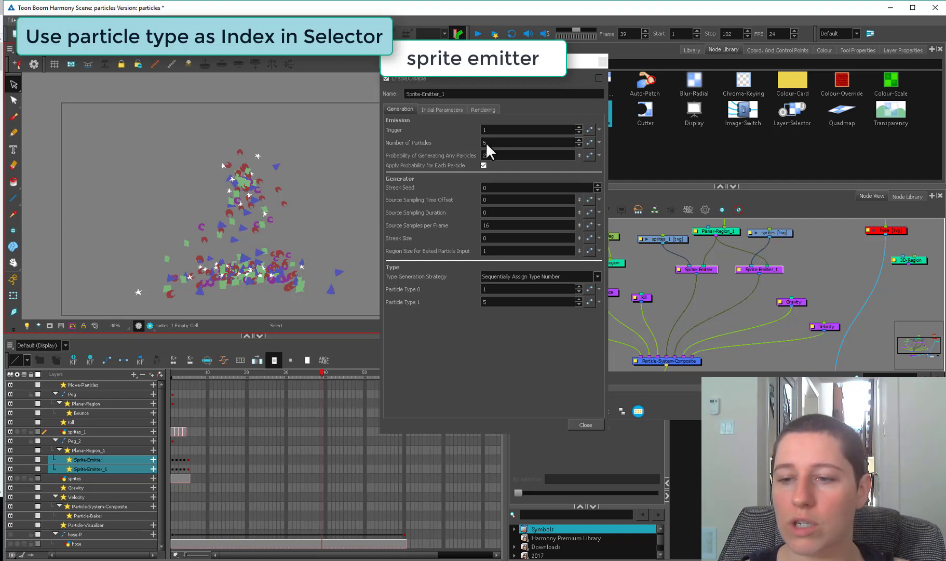
left_click(482, 109)
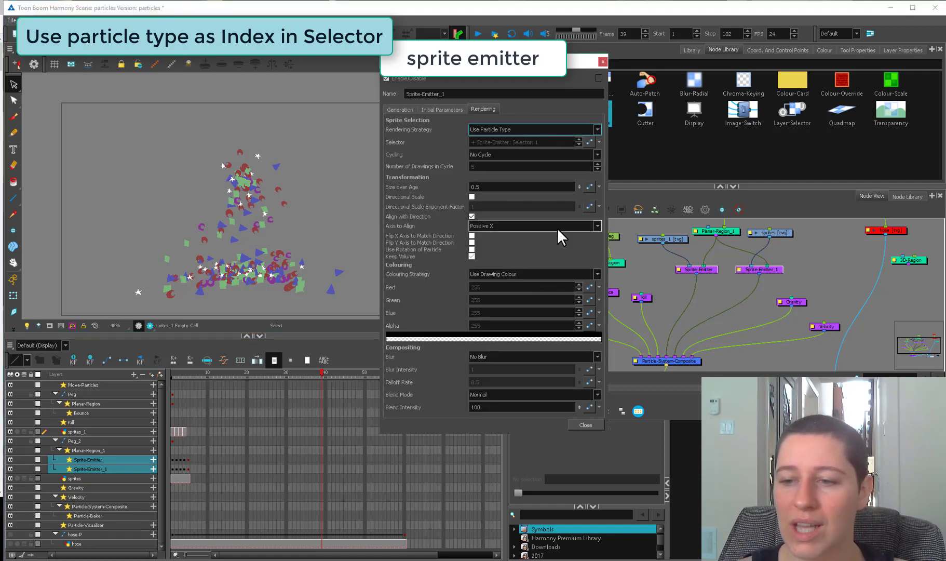
Set Sprite-Emitter_1's Rendering Strategy to Use Age as Index in Selector
left_click(805, 260)
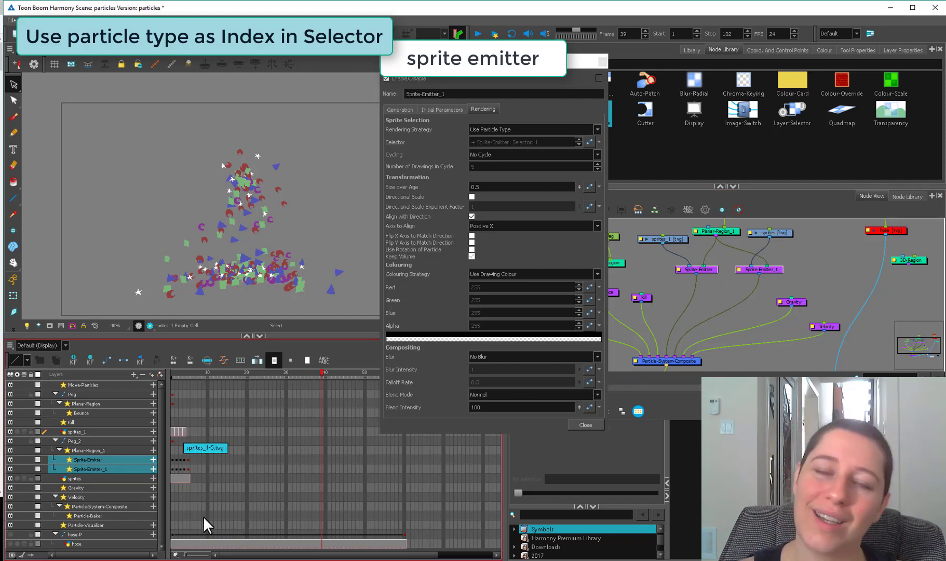
left_click(532, 129)
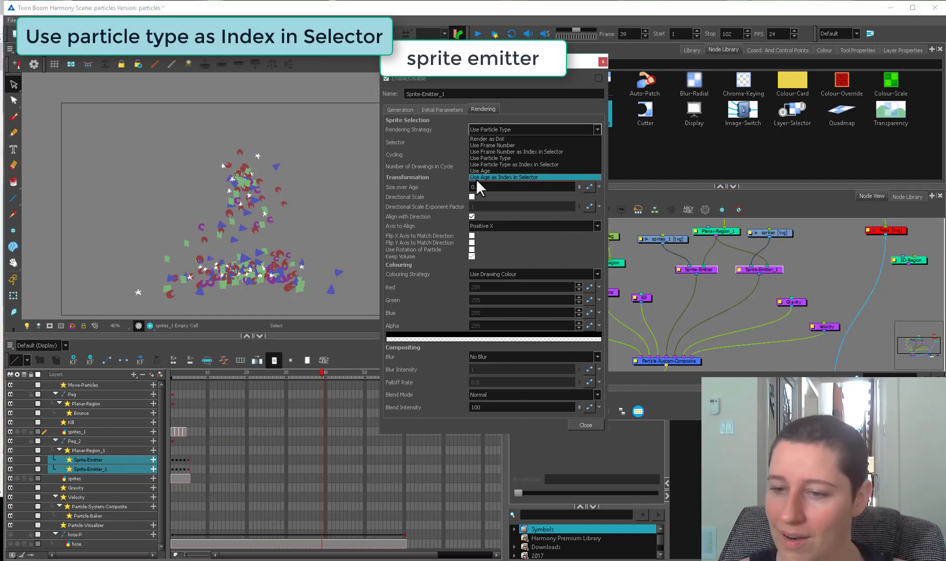
left_click(518, 177)
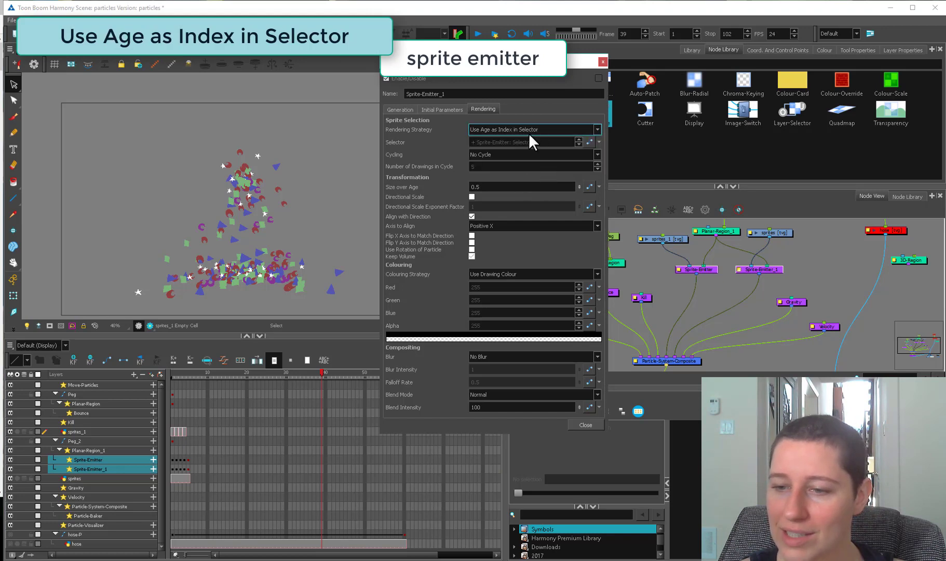
left_click(668, 280)
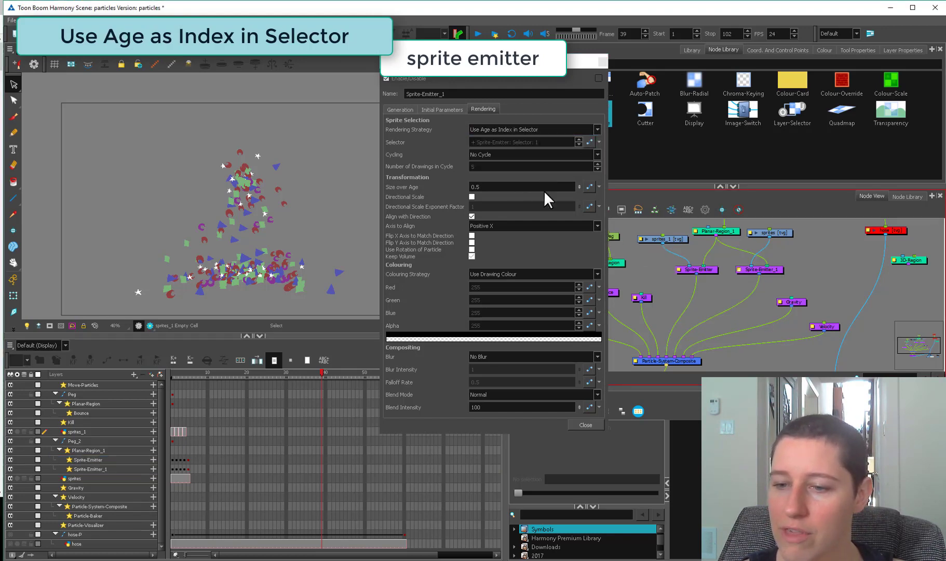
Examine the Selector curve's points at frames 1 to 5 against the sprites_1 drawings, closing the curve editor when done
left_click(588, 142)
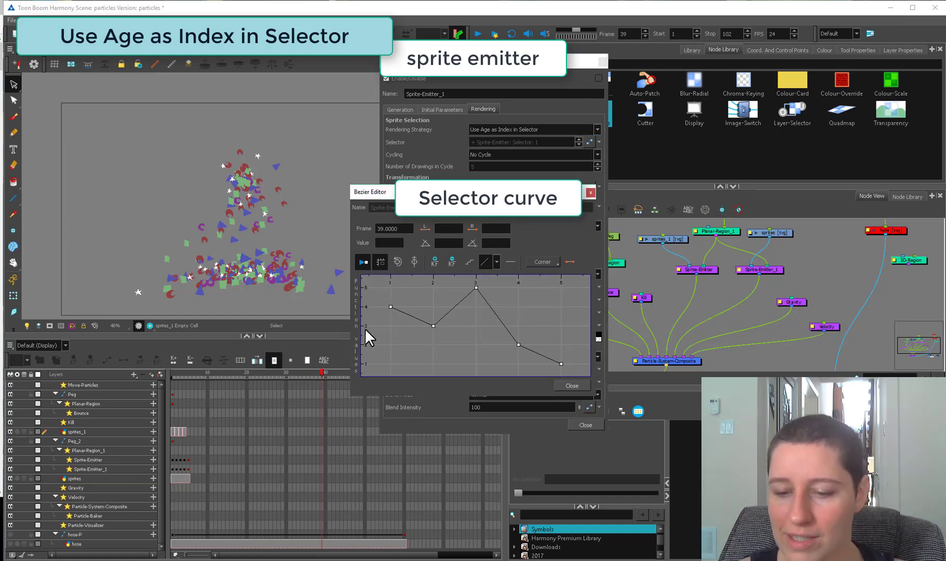
left_click(368, 283)
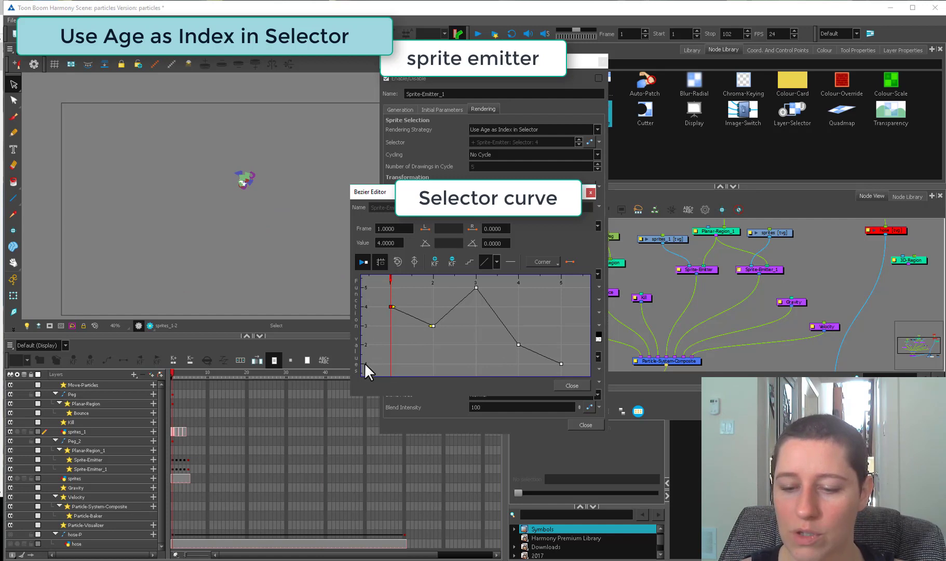
left_click(189, 430)
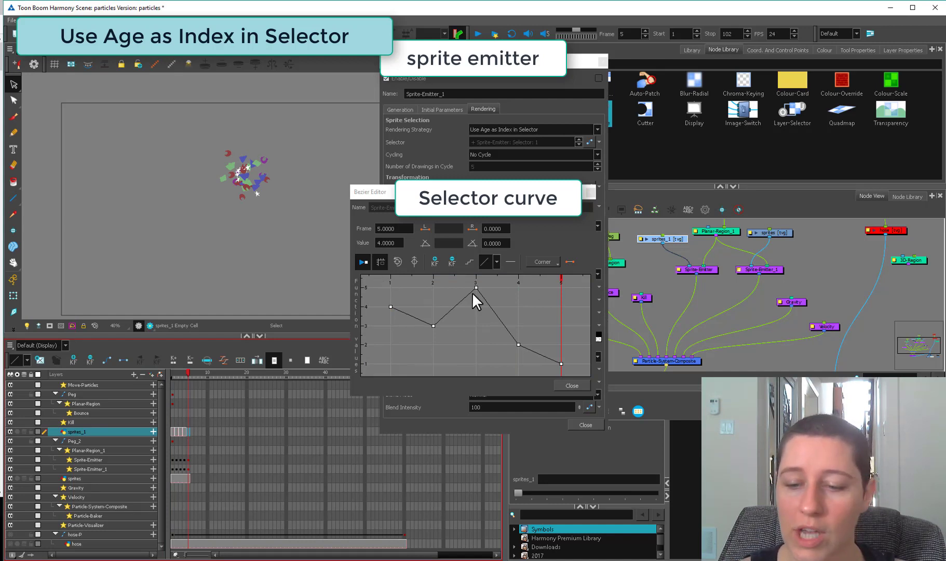
left_click_drag(397, 288, 389, 312)
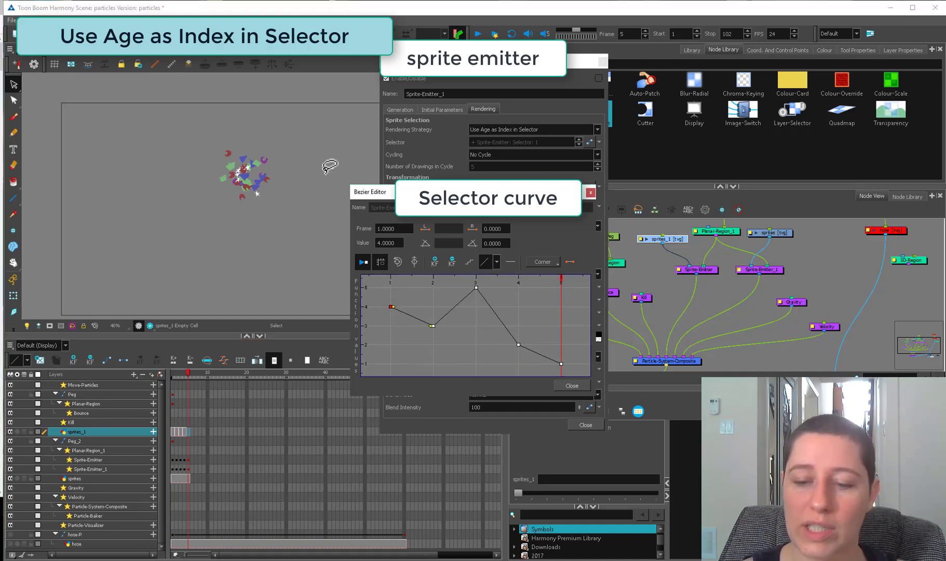
left_click(432, 326)
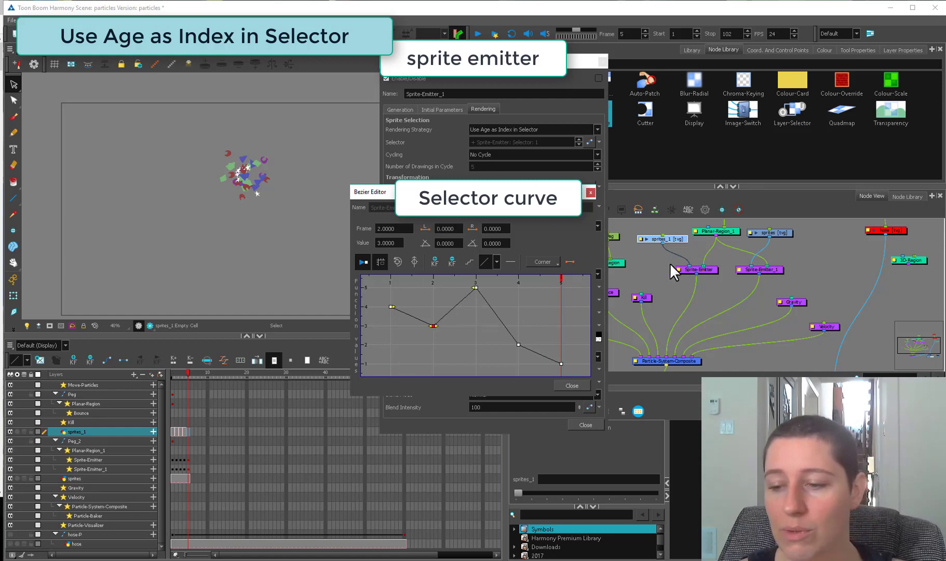
left_click(439, 300)
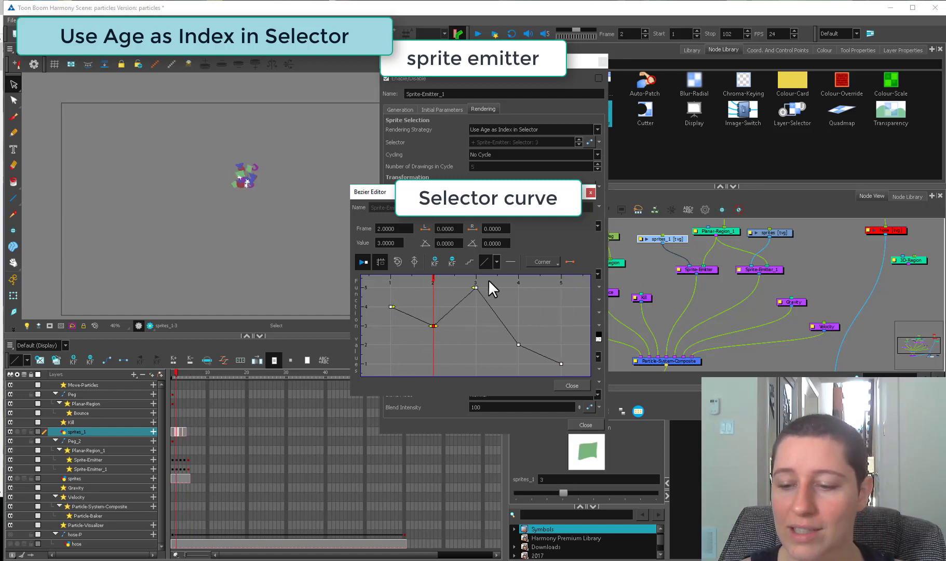
left_click(566, 363)
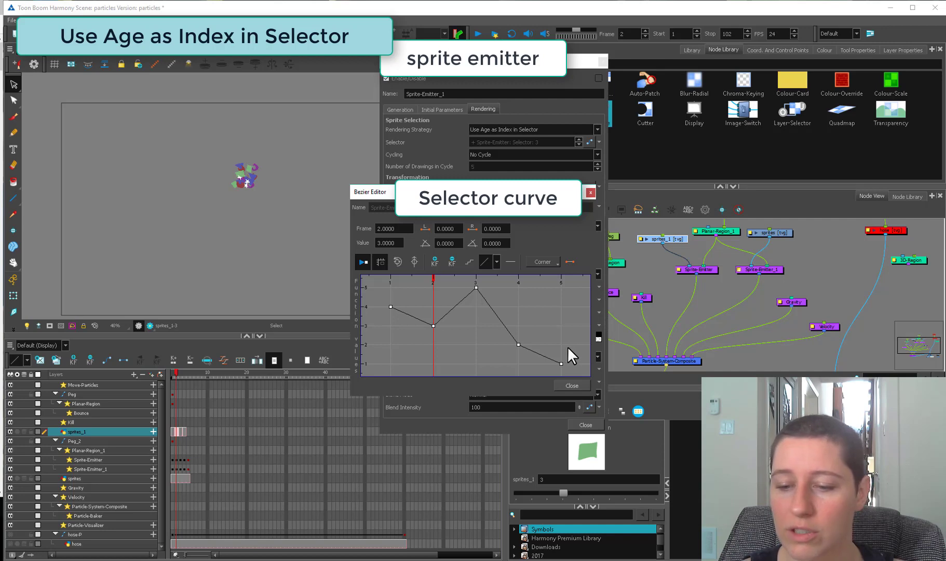
left_click(172, 430)
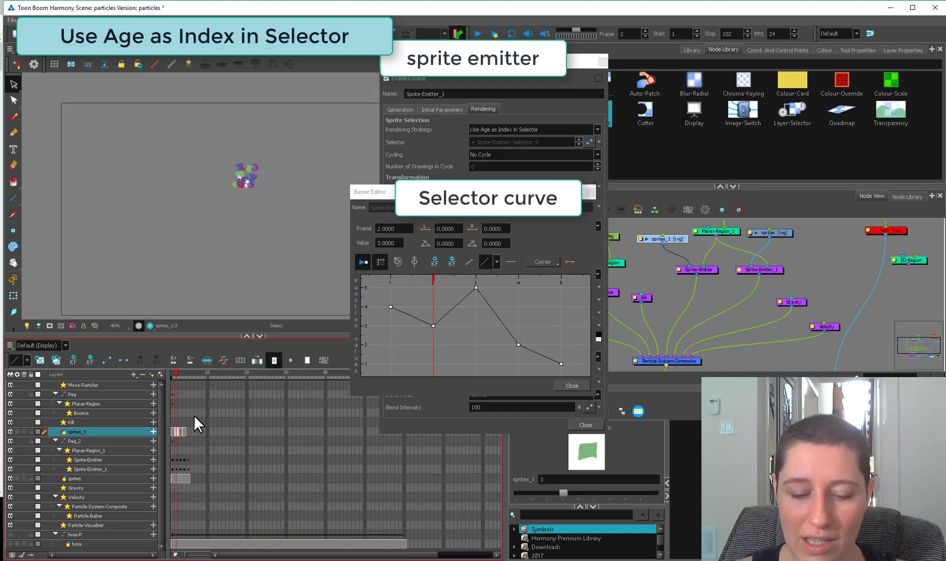
left_click(571, 385)
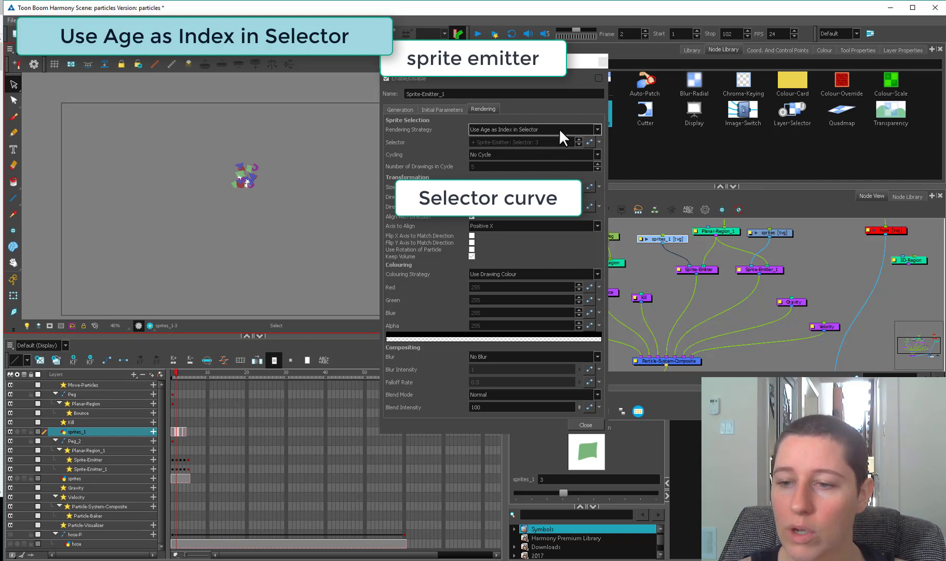
Set Sprite-Emitter_1's Rendering Strategy to Use Age and extend the first sprites_1 drawing's exposure to frame 8
left_click(559, 129)
left_click(532, 171)
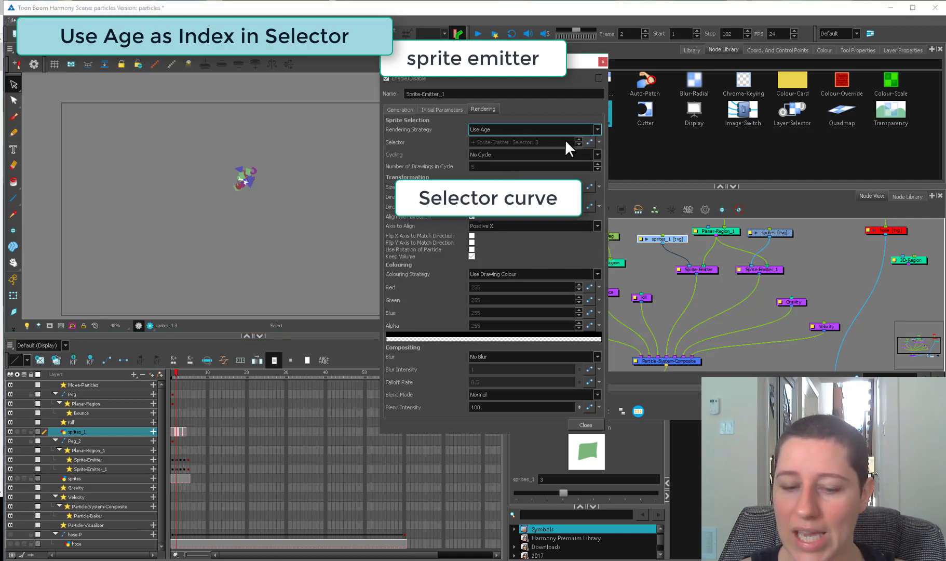
left_click(185, 432)
left_click_drag(182, 431, 210, 430)
left_click(200, 433)
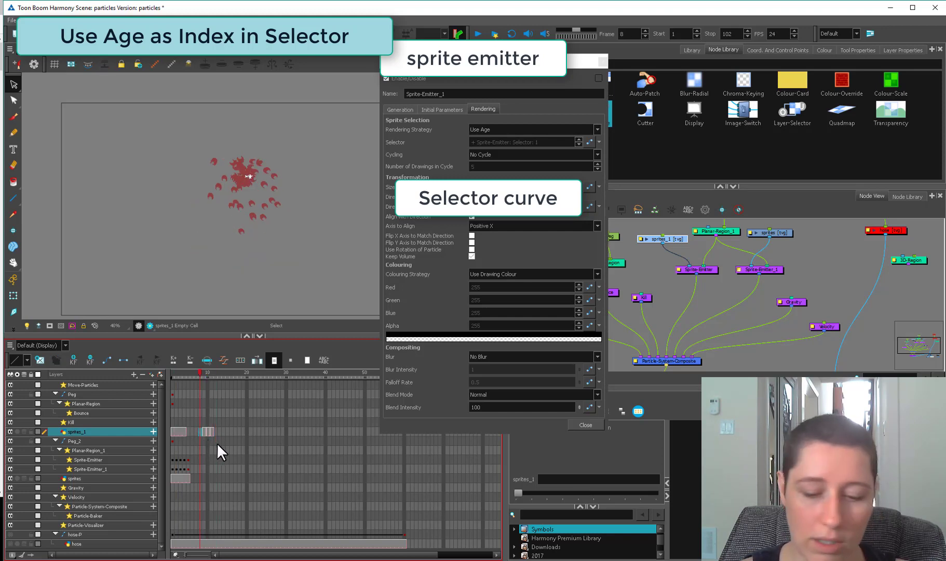
key("F5")
left_click(211, 433)
left_click(174, 434)
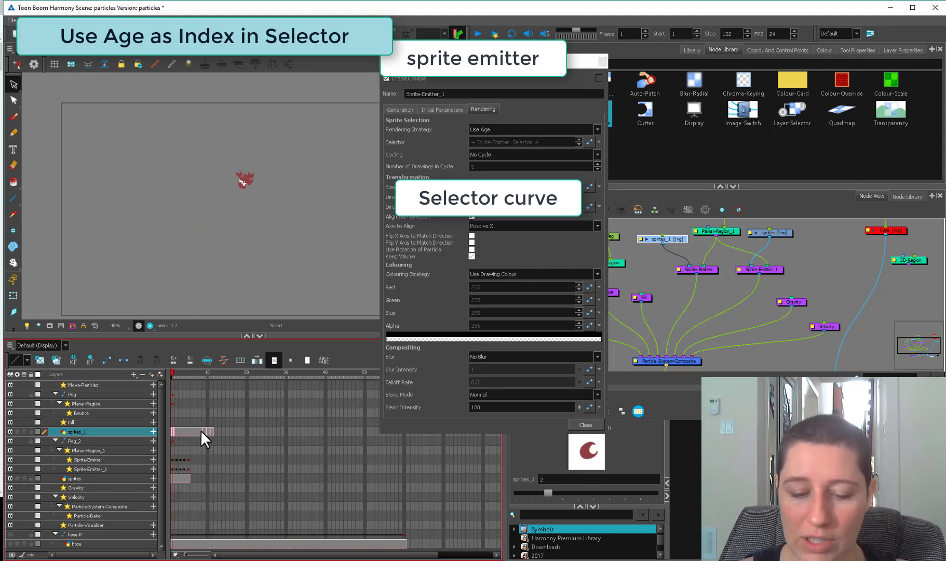
Move the remaining sprites_1 drawings to later frames for longer exposures and scrub the timeline to preview the particles
left_click_drag(172, 369, 202, 374)
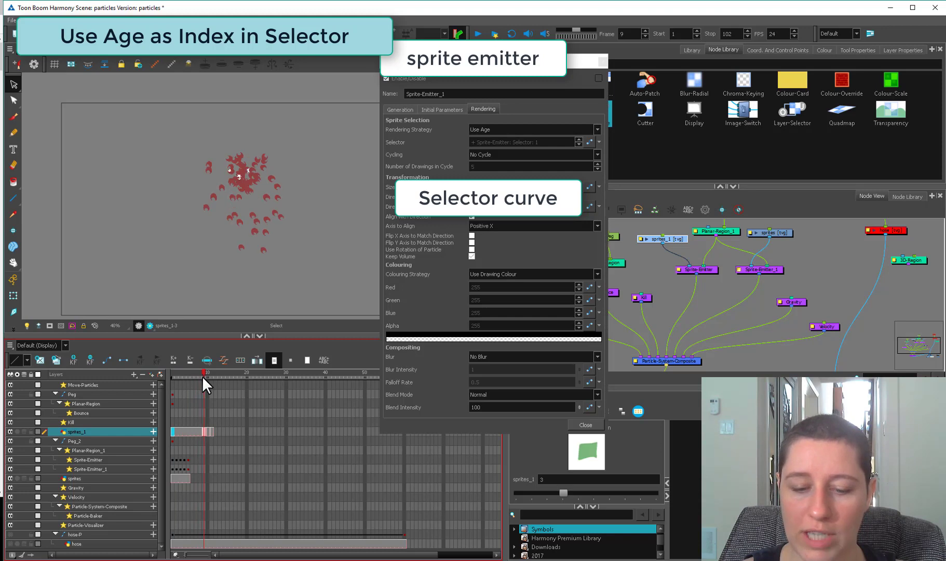
left_click_drag(207, 432, 208, 432)
left_click(226, 433)
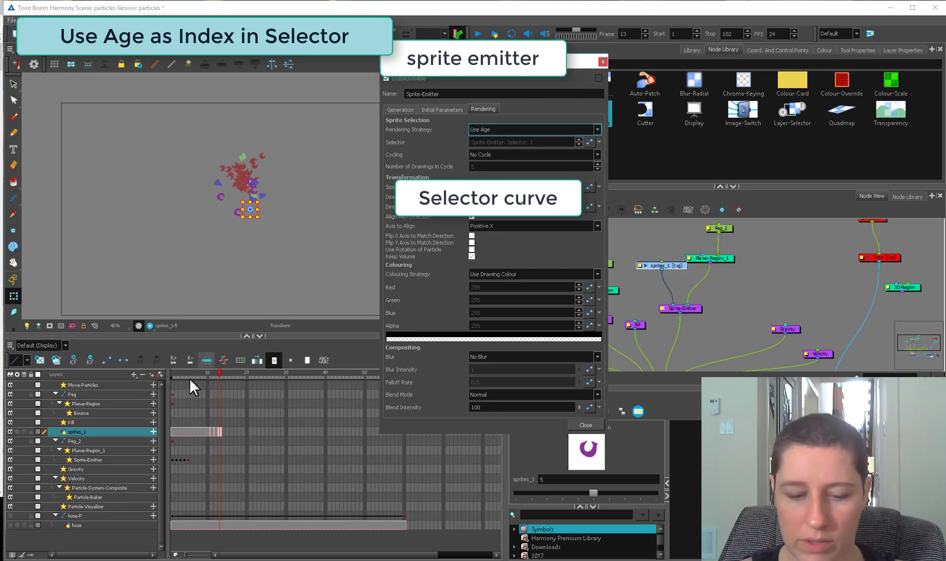
mouse_move(189, 375)
left_mouse_down()
mouse_move(166, 374)
mouse_move(200, 361)
mouse_move(290, 379)
mouse_move(261, 385)
mouse_move(189, 357)
left_mouse_up()
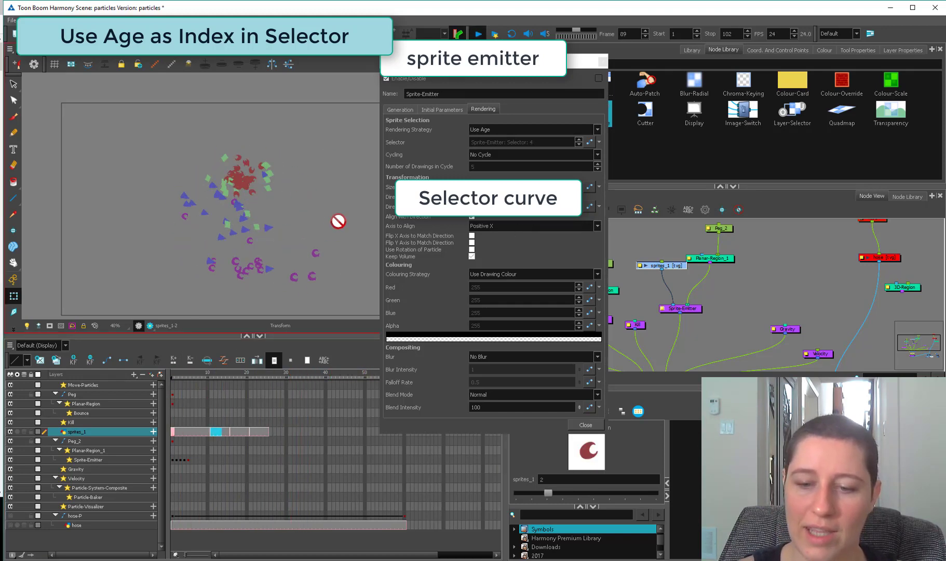
left_click_drag(199, 373, 176, 373)
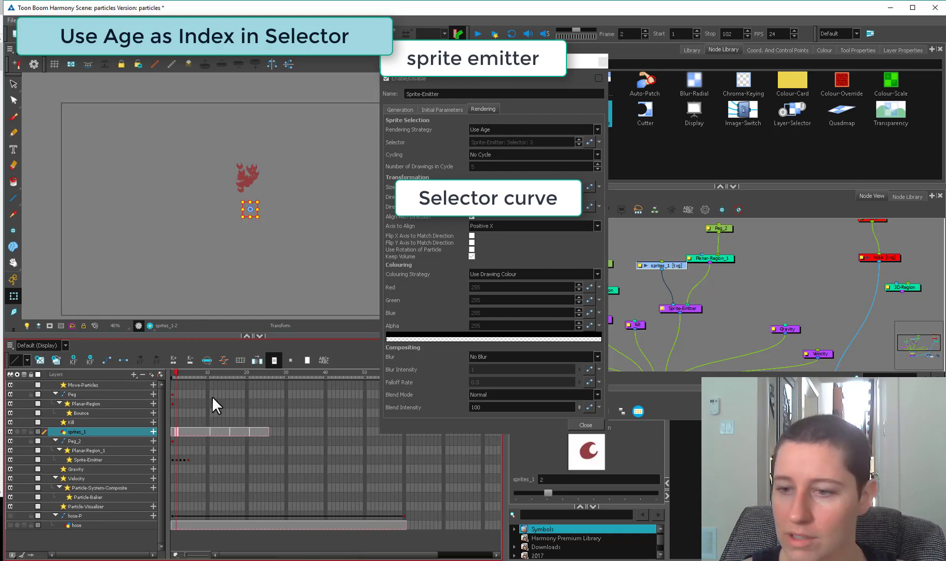
Look over the Sprite-Emitter's Cycling and Rendering Strategy options and set the Rendering Strategy to Use Particle Type
left_click(513, 155)
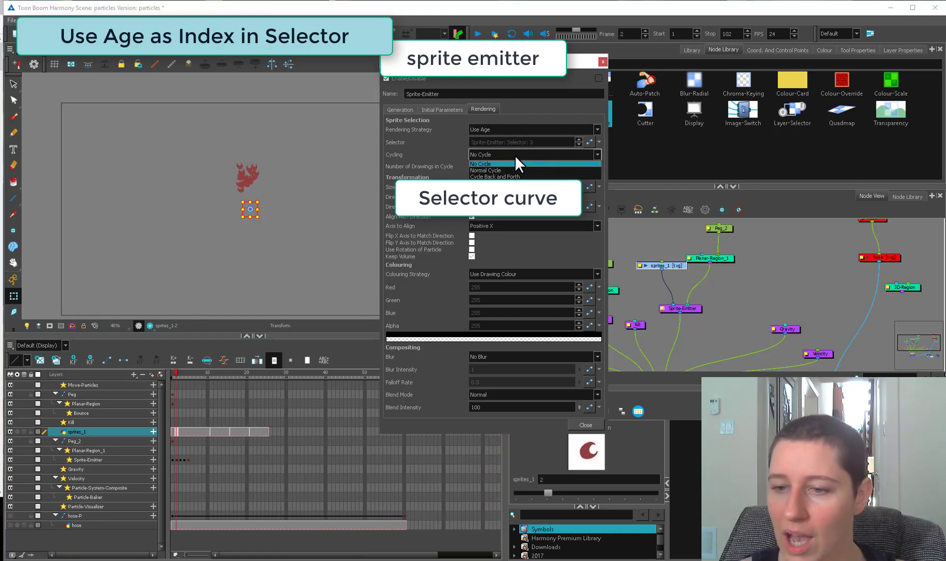
left_click(515, 131)
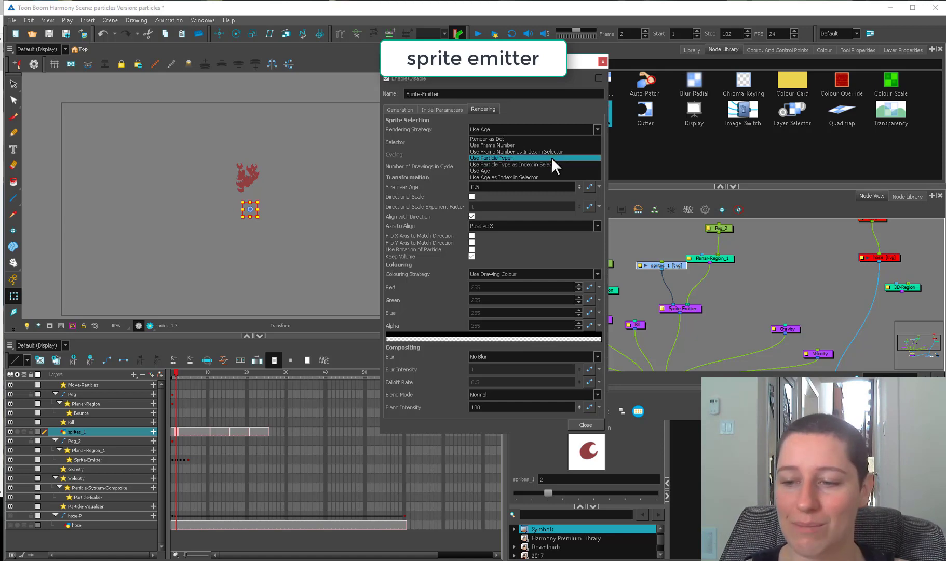
left_click(178, 459)
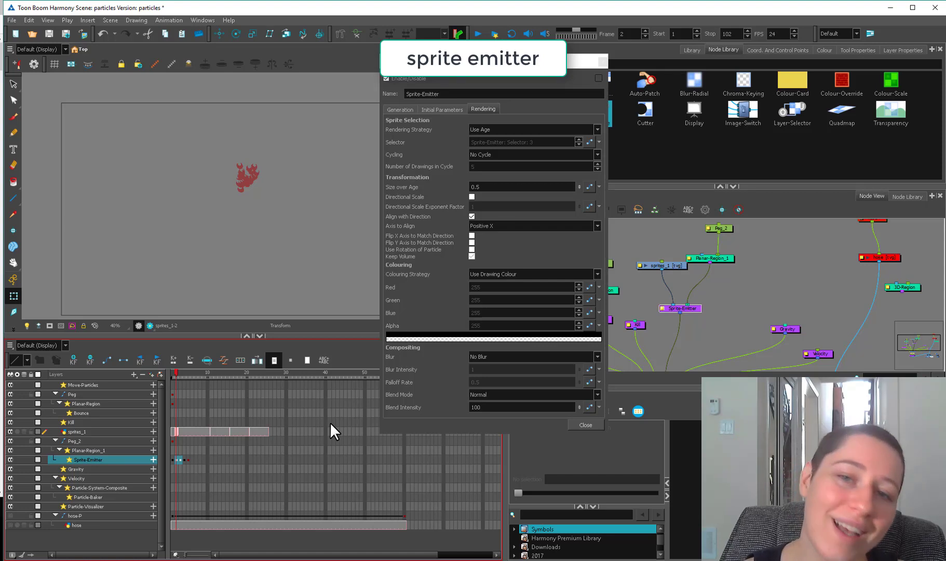
left_click(506, 129)
left_click(510, 137)
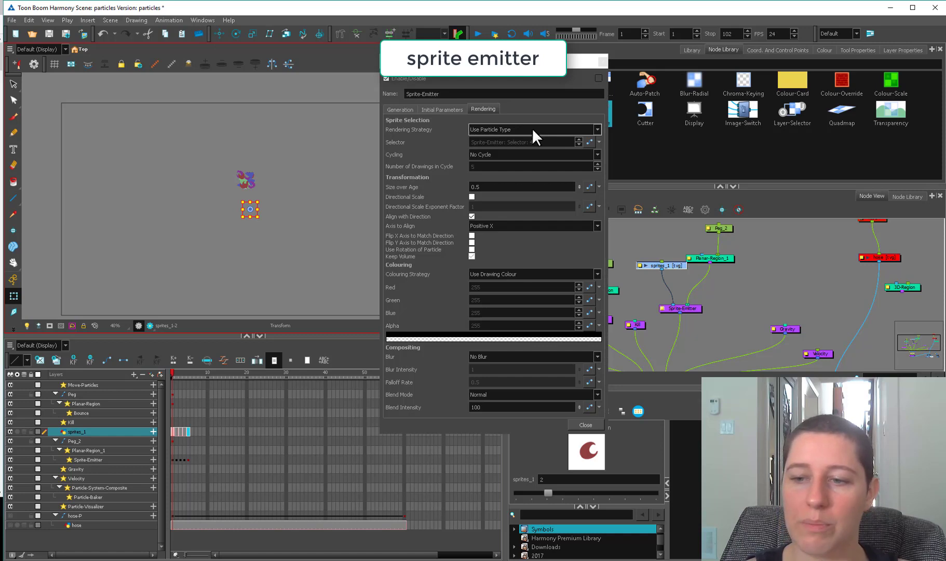
Review the Sprite-Emitter's emission and type generation settings and preview the particles at frame 17
left_click(412, 109)
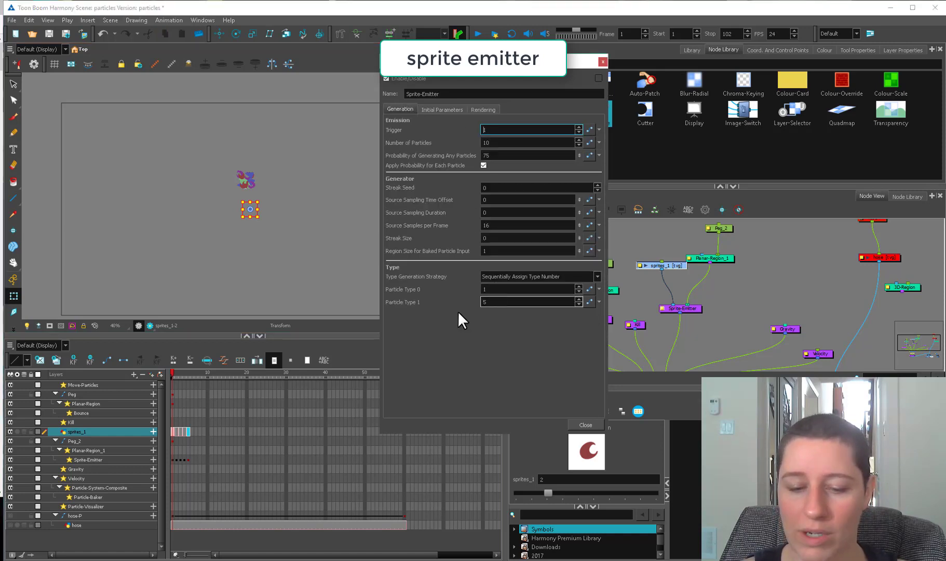
left_click(240, 374)
left_click_drag(242, 374, 236, 402)
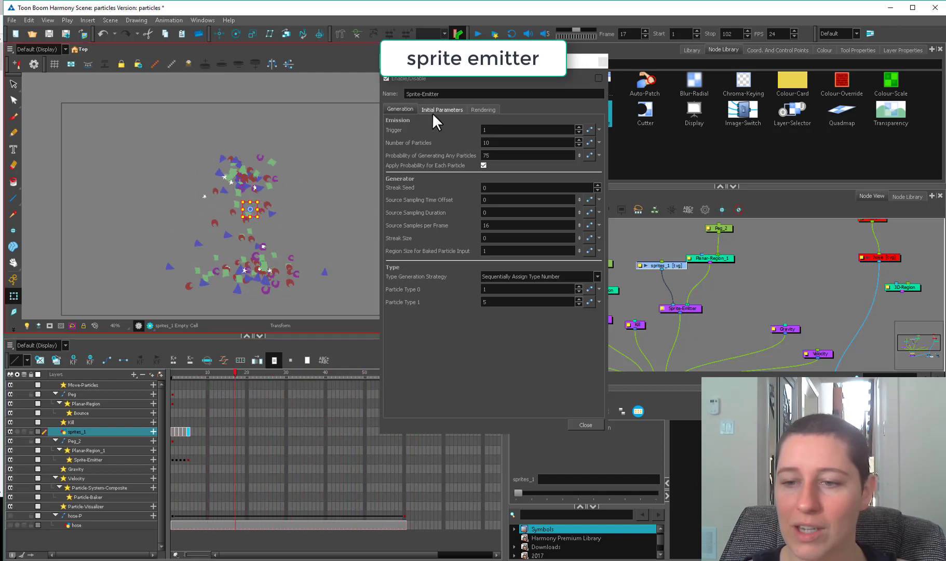
Set the Sprite-Emitter's Rendering Strategy to Use Age
left_click(486, 110)
left_click(511, 131)
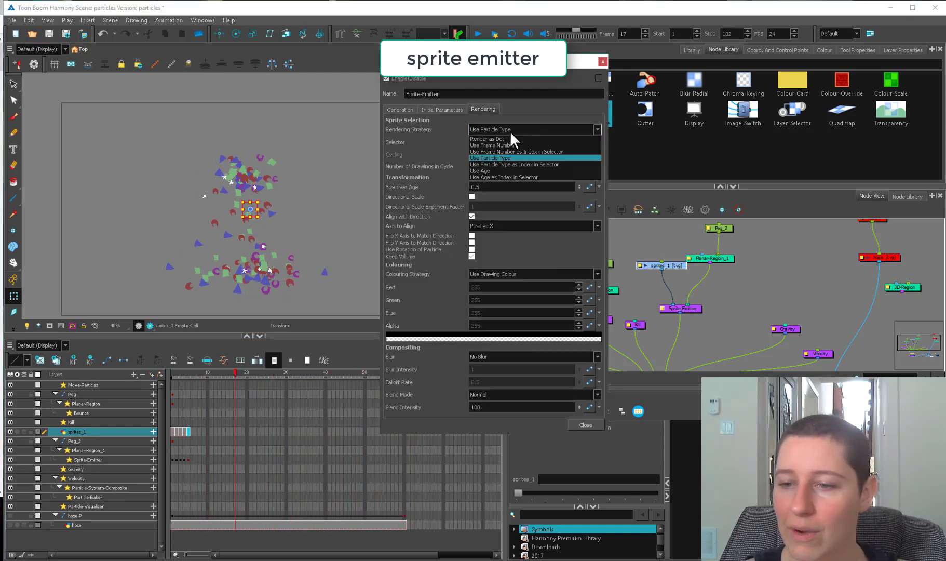
left_click(508, 168)
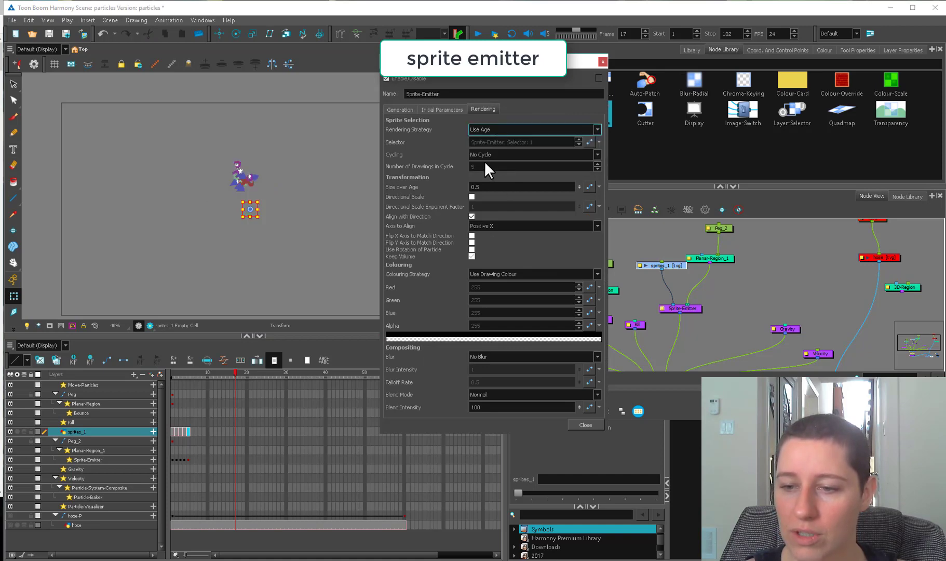
Set the exposure of all the sprites_1 drawings to 3, preview up to frame 17 and save the scene
left_click(173, 432)
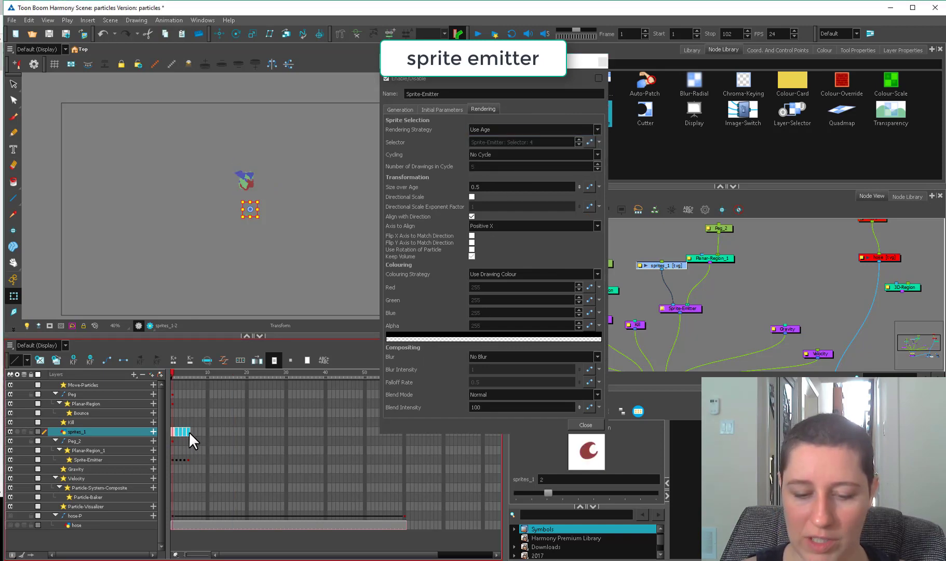
right_click(186, 431)
mouse_move(275, 273)
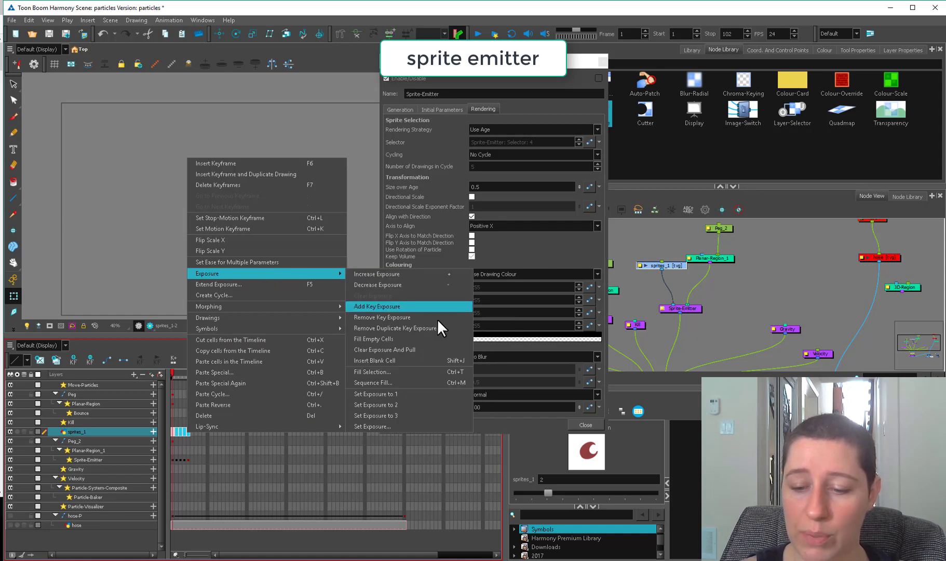
left_click(411, 415)
mouse_move(180, 373)
left_mouse_down()
mouse_move(250, 392)
mouse_move(193, 391)
mouse_move(168, 404)
mouse_move(236, 397)
left_mouse_up()
key("ctrl+s")
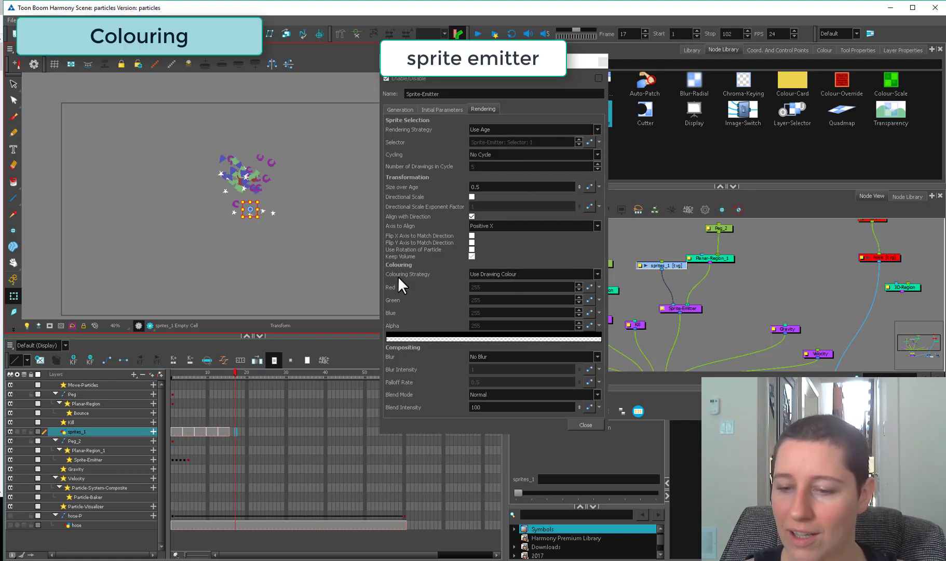
Set the Sprite-Emitter's Colouring Strategy to Map RGB Based on Age and keyframe its Colour Red, Green, Blue and Alpha at frame 1
left_click(570, 271)
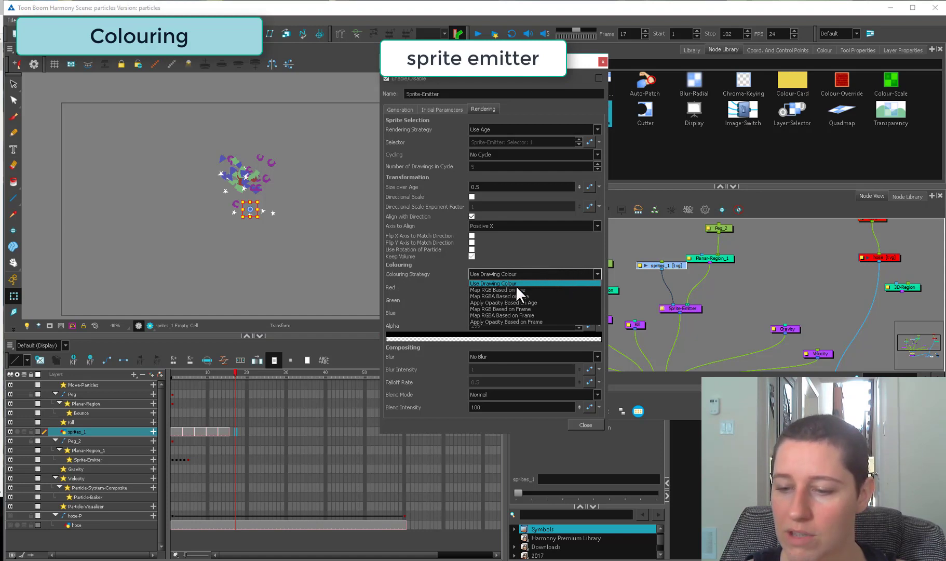
left_click(497, 289)
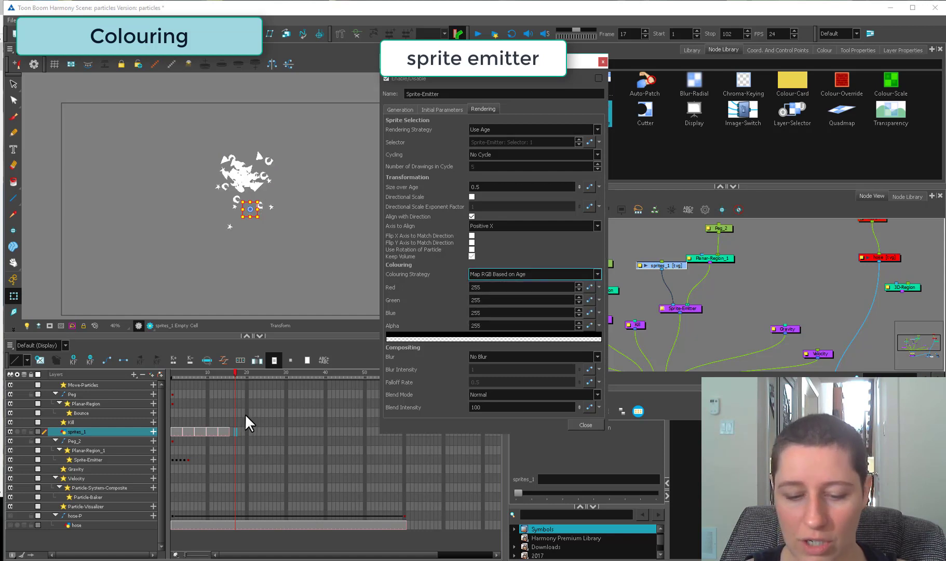
left_click_drag(172, 465, 172, 492)
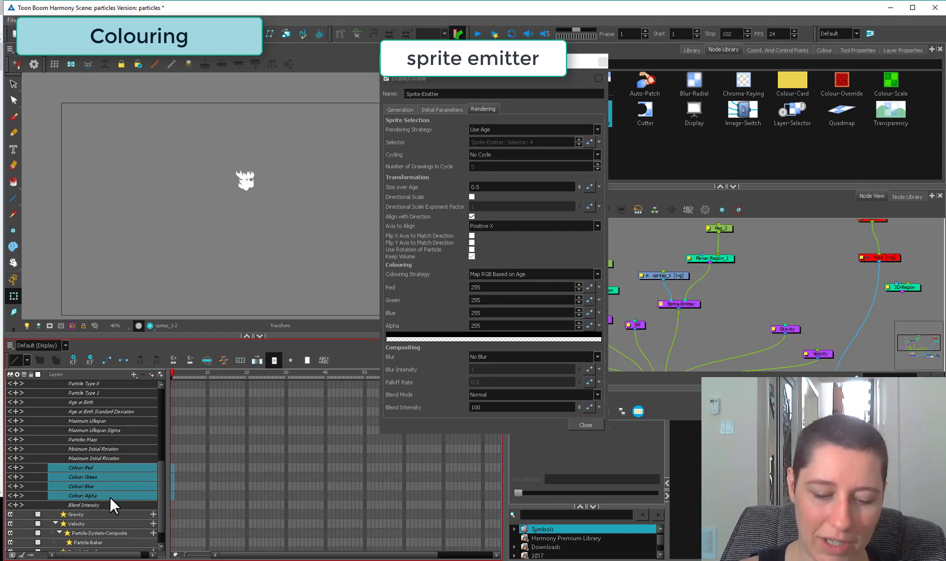
key("F6")
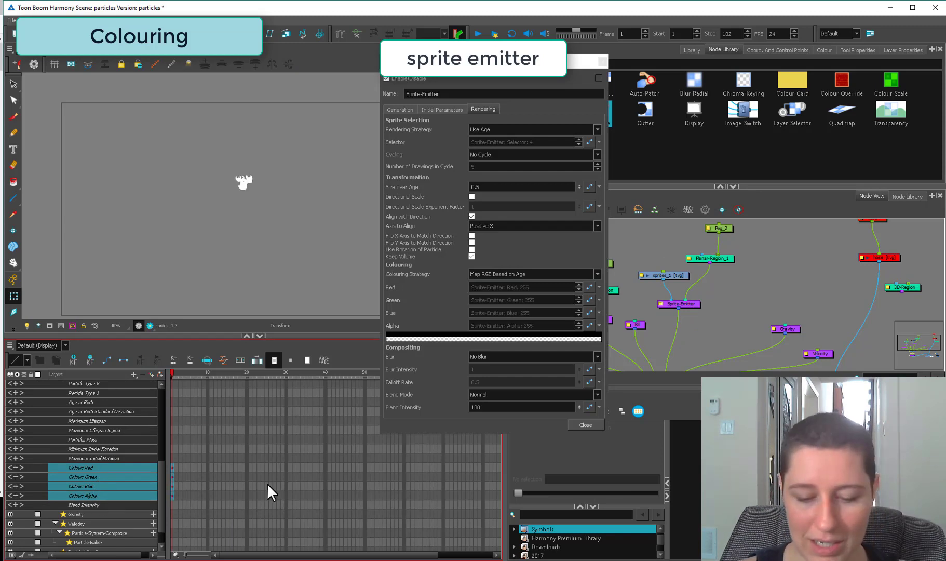
Keyframe the Sprite-Emitter's Colour Red, Green, Blue and Alpha at frame 34 and set Red to 4 there
left_click_drag(302, 465, 304, 498)
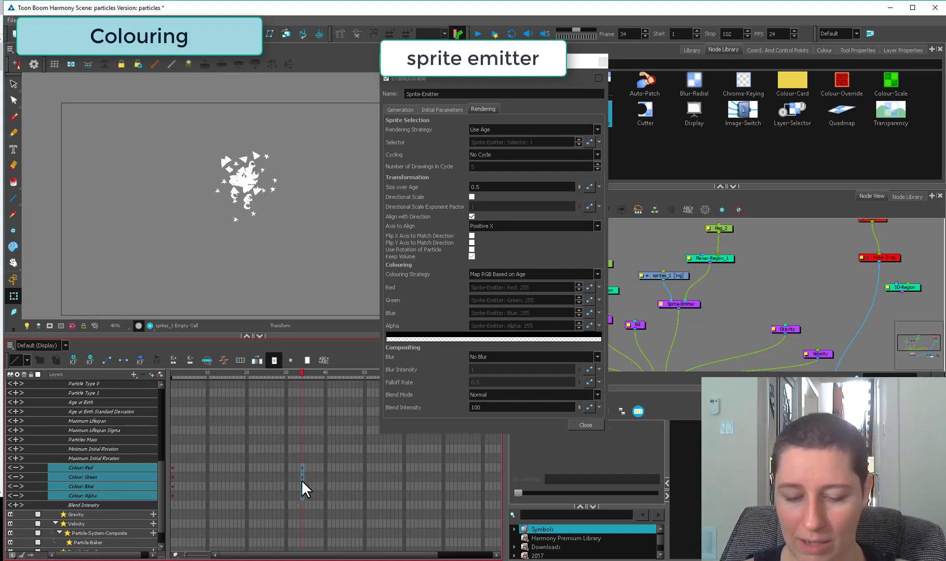
left_click(589, 287)
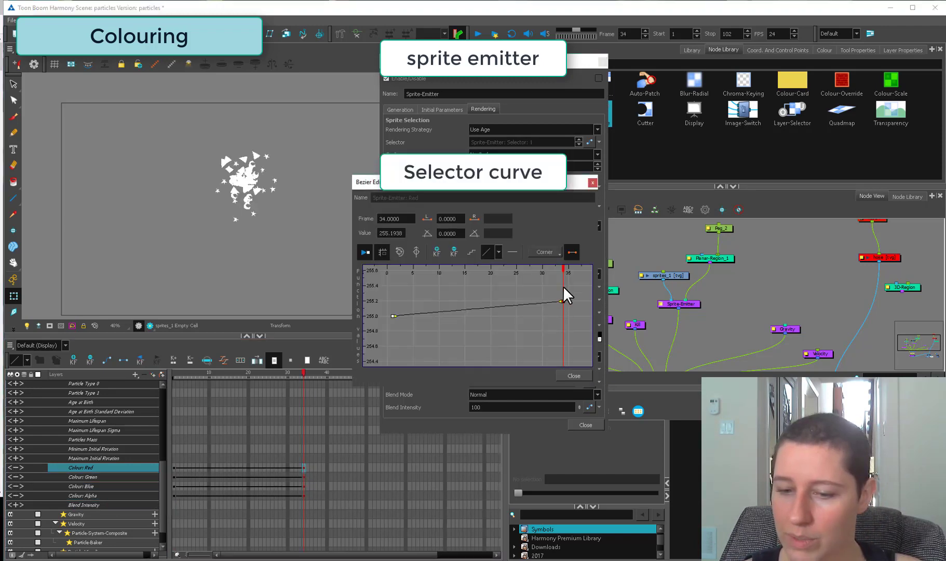
double_click(394, 233)
type("4")
key("Return")
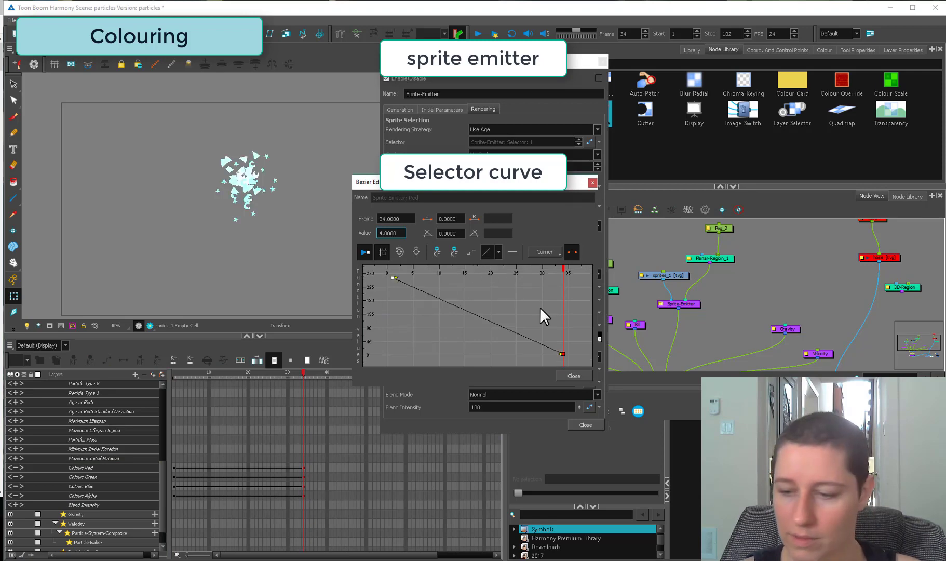
Set the Sprite-Emitter's Blue value to 33 at frame 34
left_click(573, 375)
left_click(589, 312)
double_click(397, 233)
type("33")
key("Return")
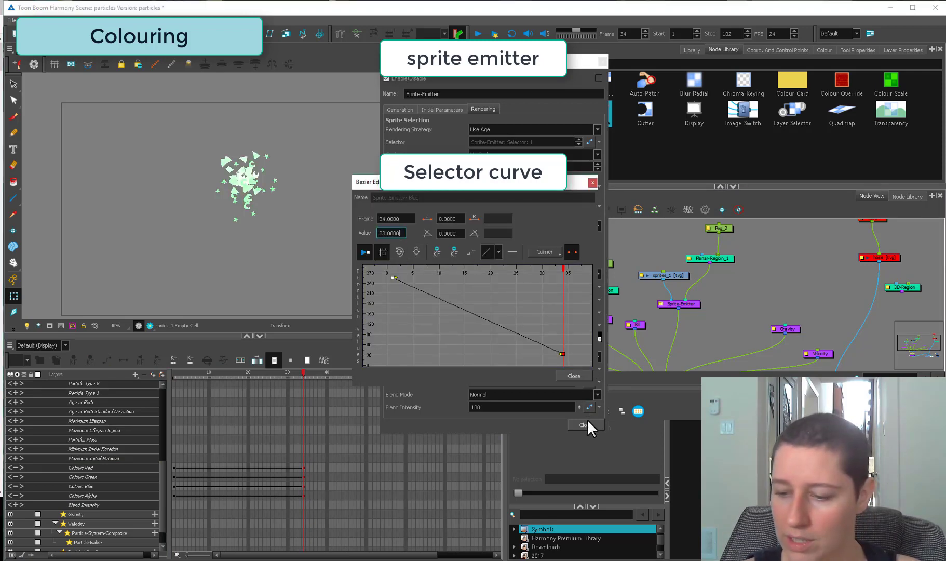
left_click(573, 375)
Go back to the first frame and set the Sprite-Emitter to Normal Cycle with the Map RGBA Based on Age Colouring Strategy
left_click(172, 375)
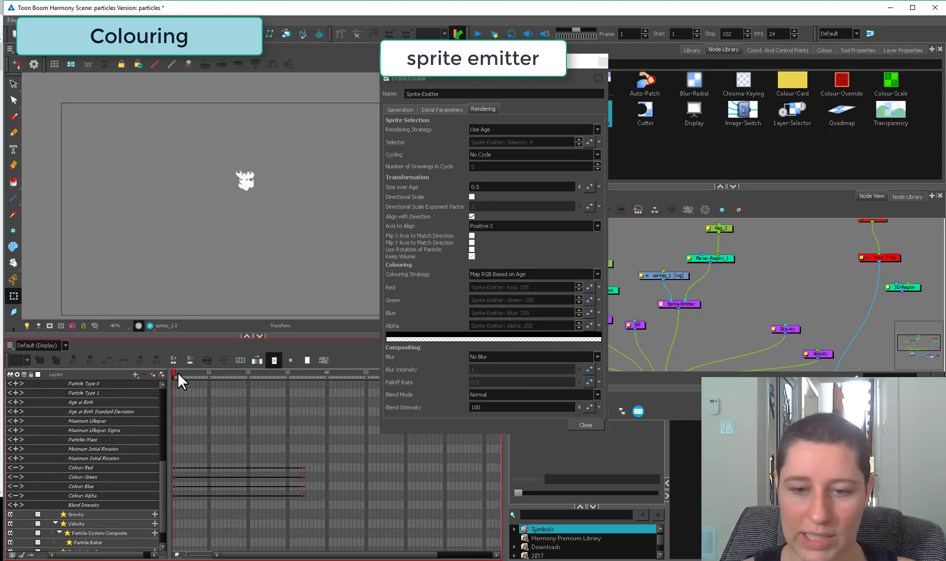
mouse_move(178, 372)
left_mouse_down()
mouse_move(338, 394)
mouse_move(172, 418)
mouse_move(290, 387)
mouse_move(343, 387)
mouse_move(237, 366)
mouse_move(327, 365)
mouse_move(174, 375)
left_mouse_up()
left_click(519, 274)
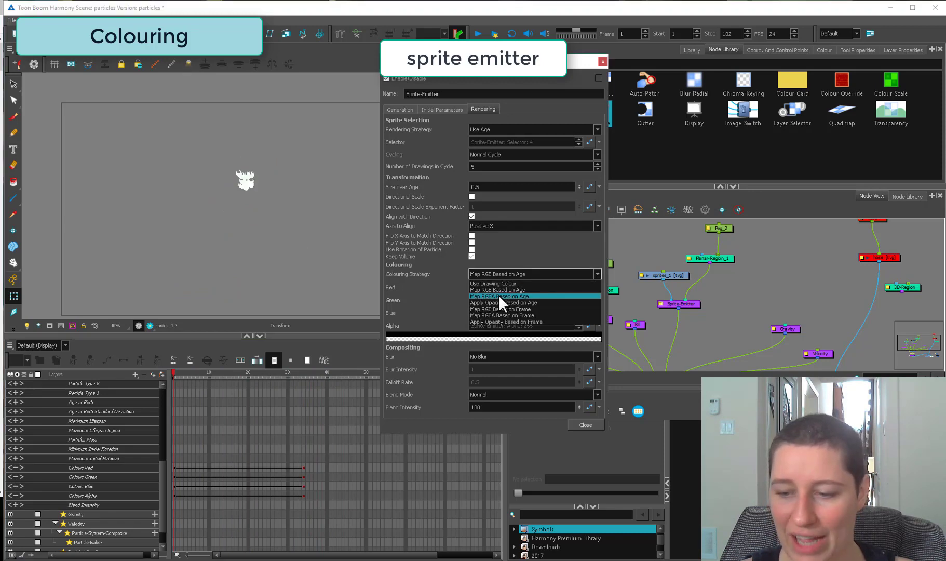
left_click(495, 295)
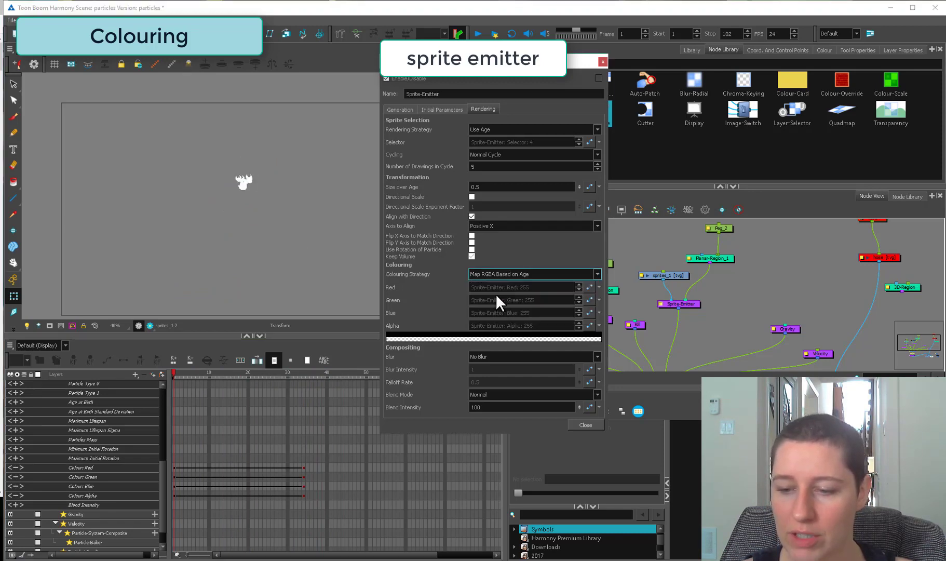
Set the Sprite-Emitter's Alpha to 0 at frame 34 and preview the particles fading along the timeline
left_click(304, 494)
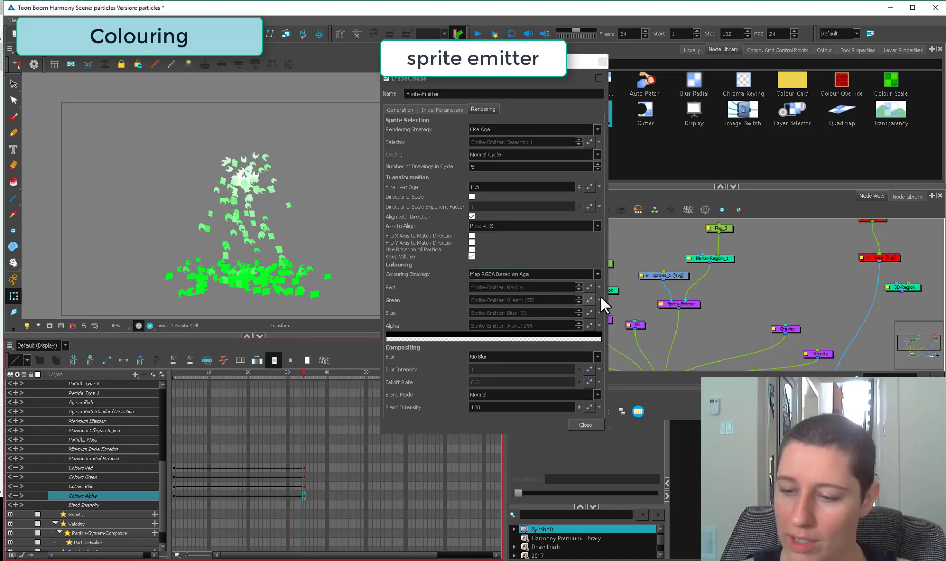
left_click(588, 324)
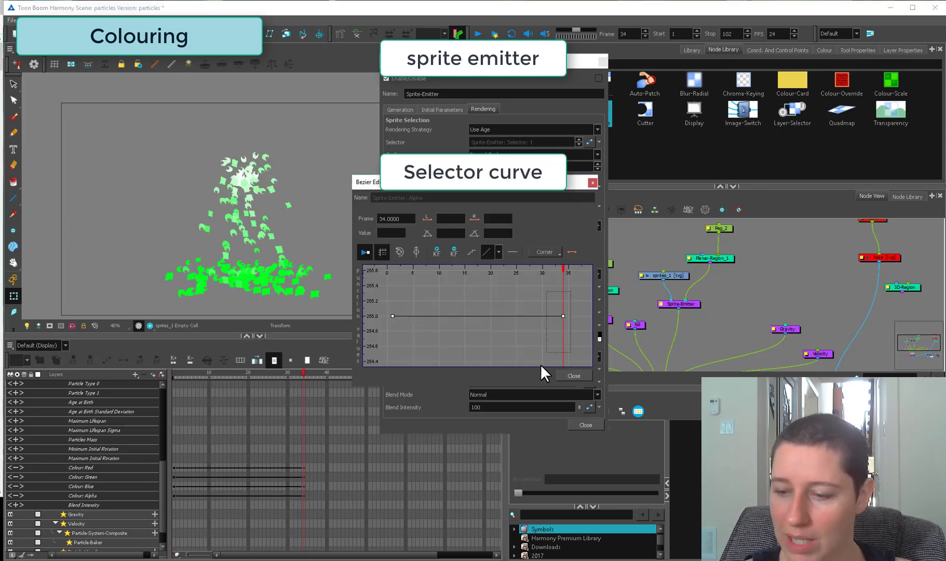
left_click(563, 315)
double_click(390, 233)
type("0")
key("Return")
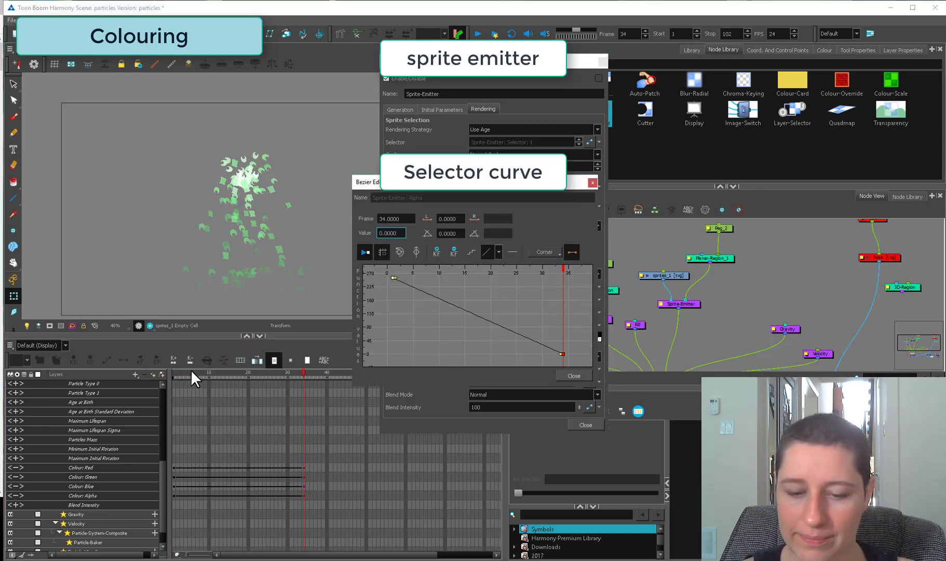
left_click_drag(175, 374, 296, 375)
Add an Alpha keyframe at frame 27 with a value of about 243 and curve the falloff towards frame 34
left_click(273, 495)
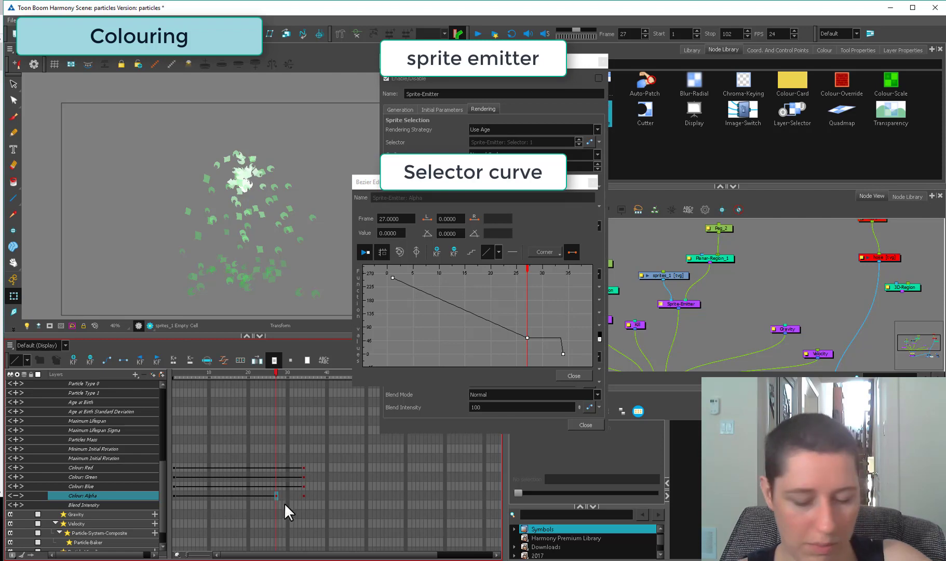
key("F6")
left_click_drag(527, 337, 547, 285)
left_click(288, 374)
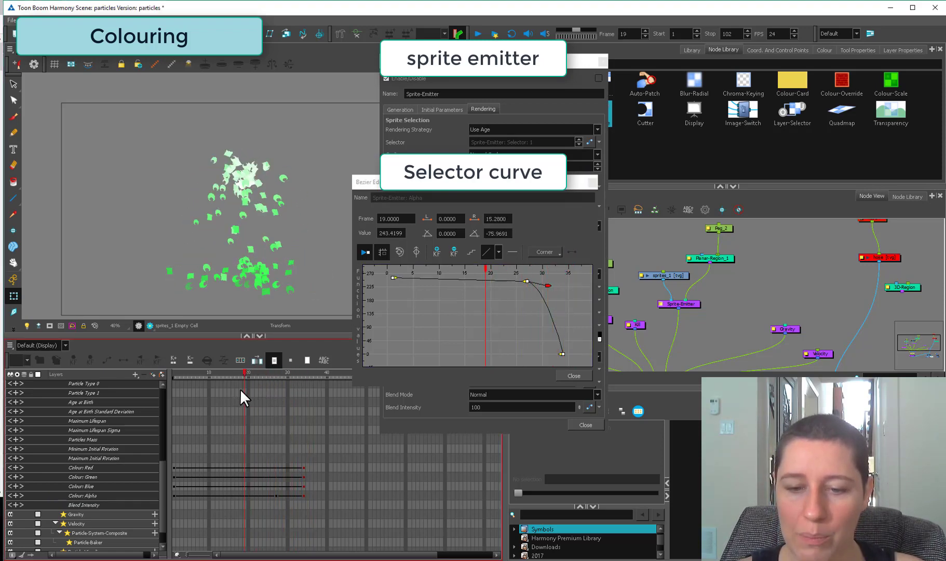
Move the middle Alpha keyframe to frame 21 and preview the particle fade up to frame 37
left_click(286, 370)
left_click_drag(276, 495, 253, 495)
left_click_drag(245, 369, 213, 373)
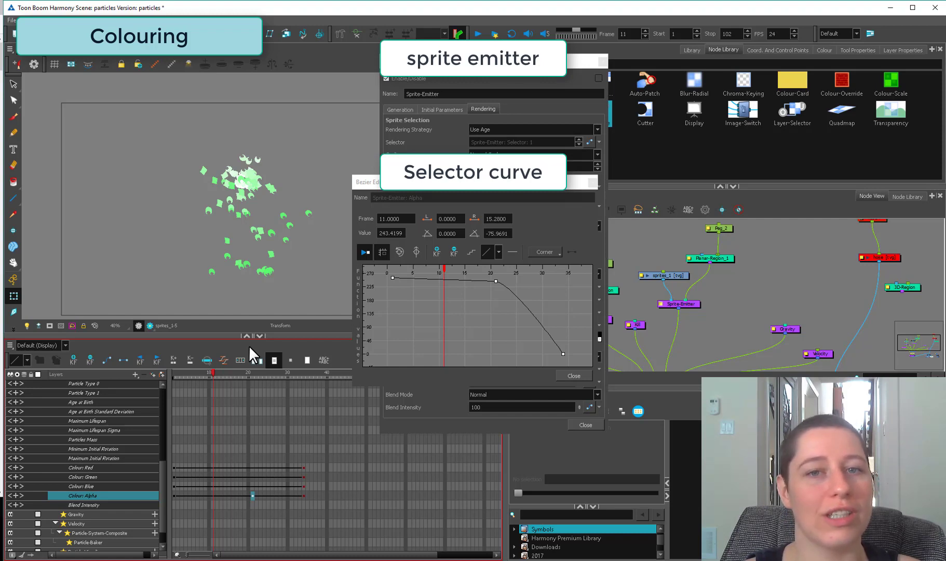
left_click_drag(250, 378, 314, 370)
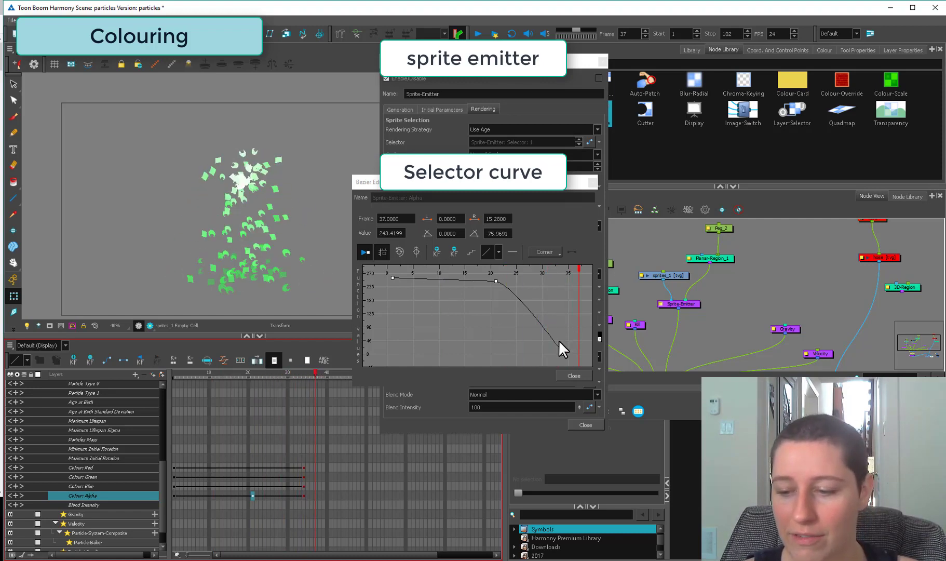
left_click(576, 374)
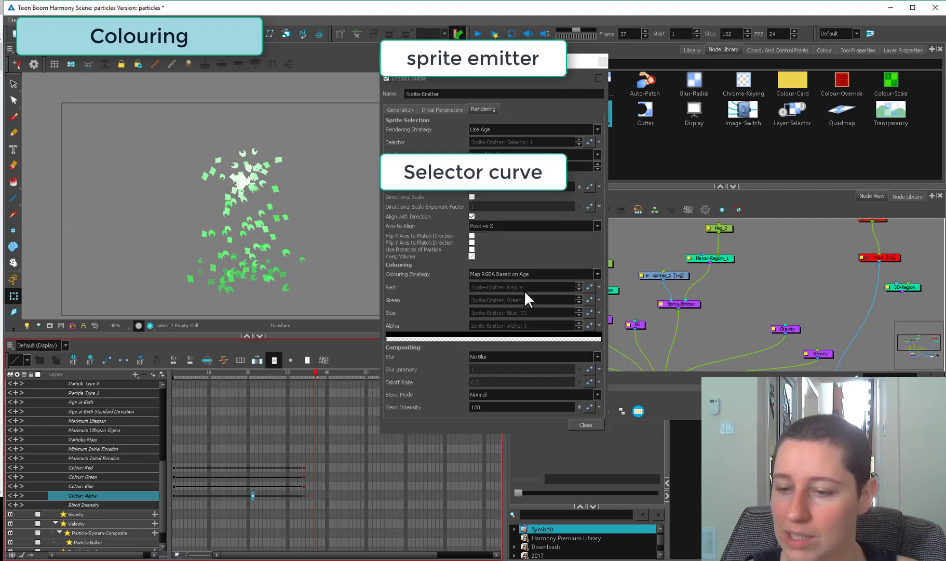
Set the Sprite-Emitter's Colouring Strategy to Map RGB Based on Frame and preview the particles up to frame 18
left_click(547, 274)
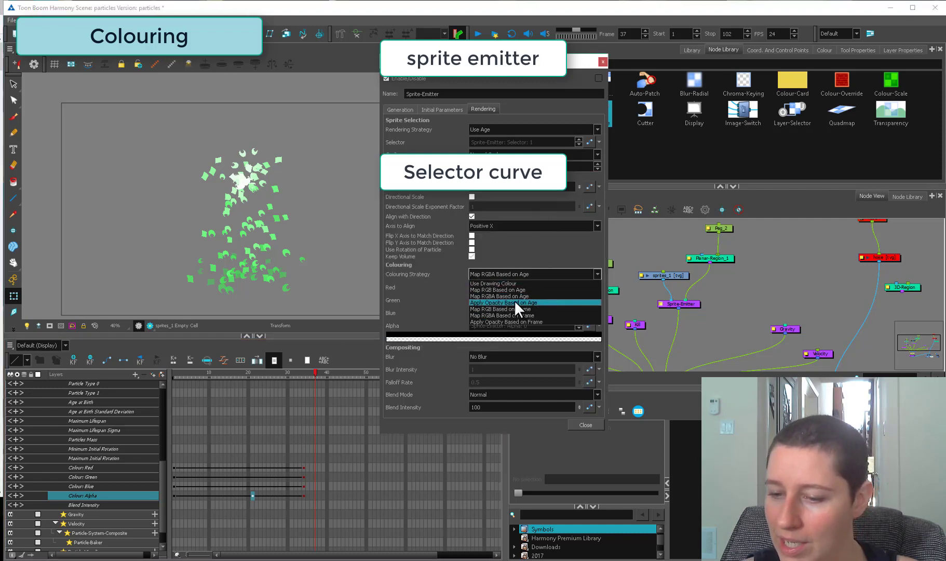
left_click(482, 309)
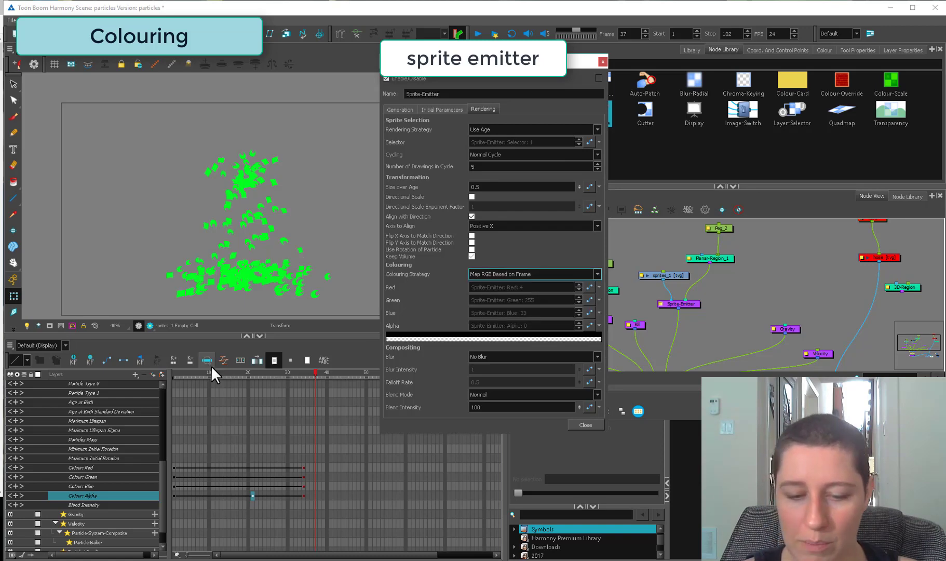
left_click_drag(208, 371, 239, 407)
Preview the frame-based colouring up to frame 38 and review the Sprite-Emitter's available Colouring Strategy and Blur options
left_click(526, 273)
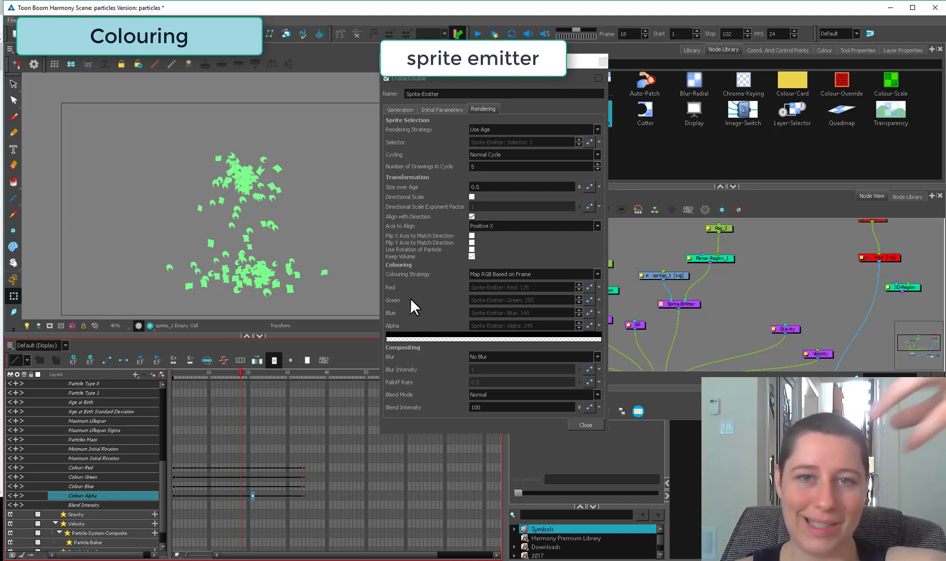
left_click(563, 237)
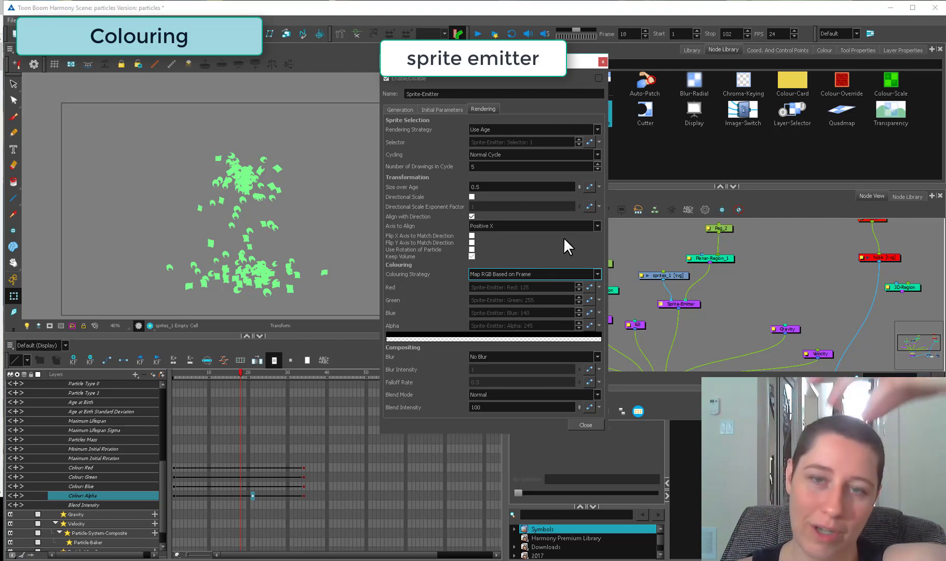
left_click(227, 373)
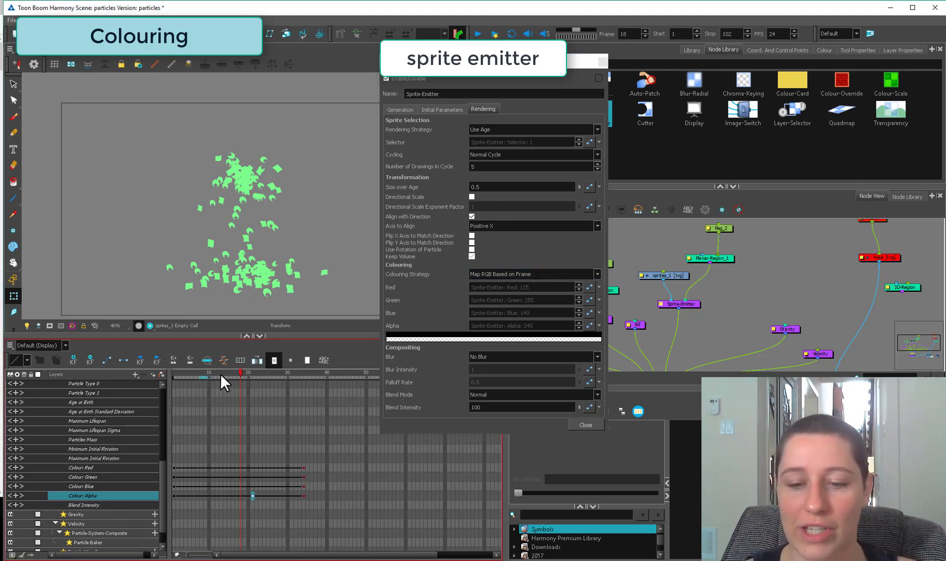
left_click_drag(240, 374, 319, 374)
left_click(543, 270)
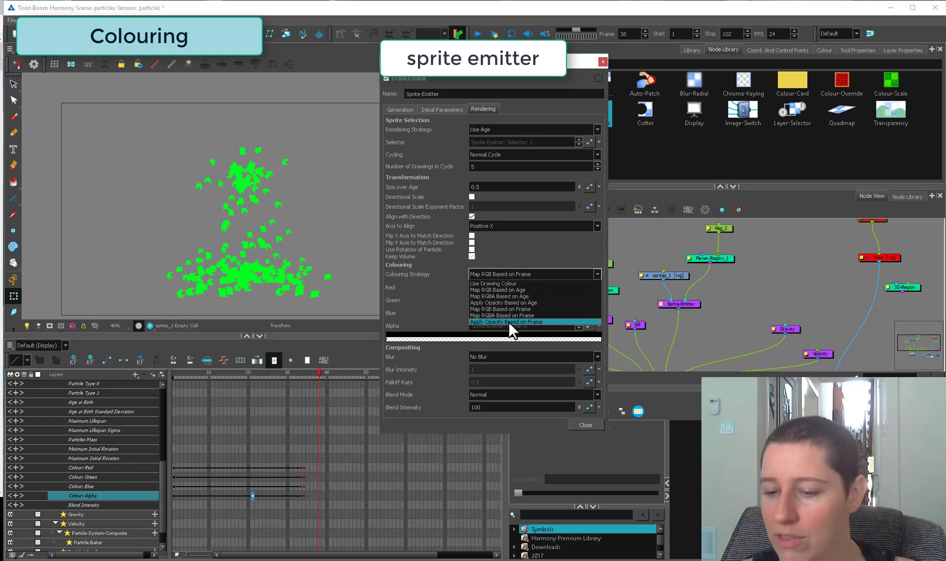
left_click(519, 308)
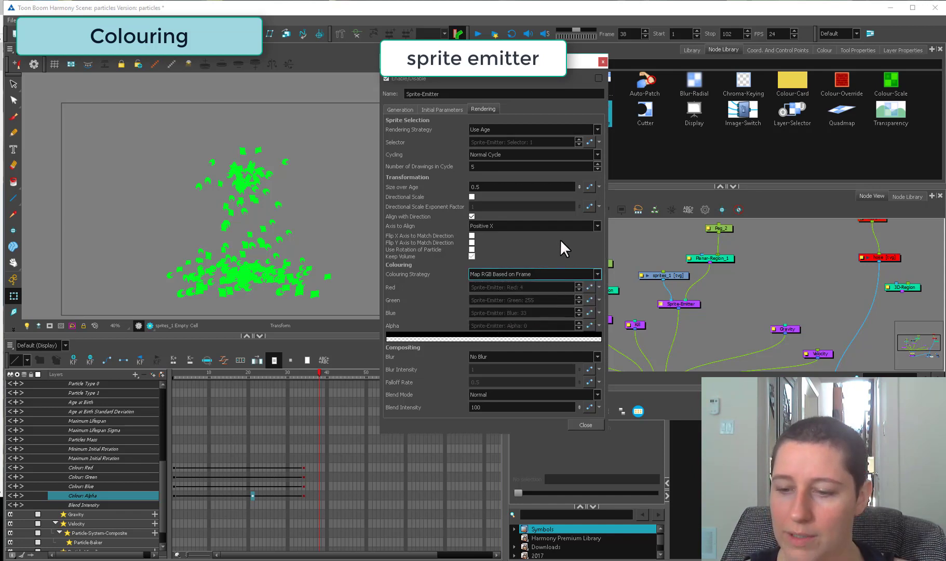
left_click(596, 357)
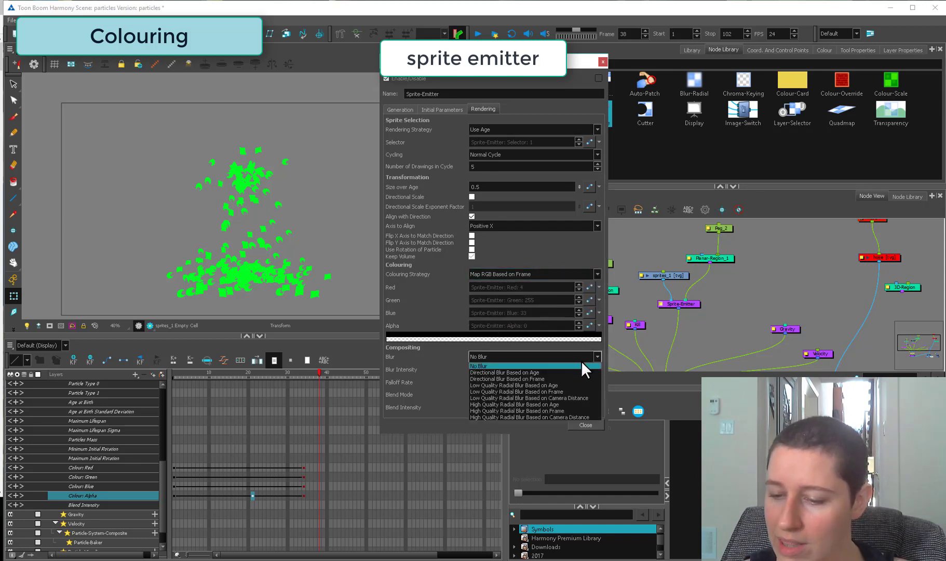
left_click(493, 337)
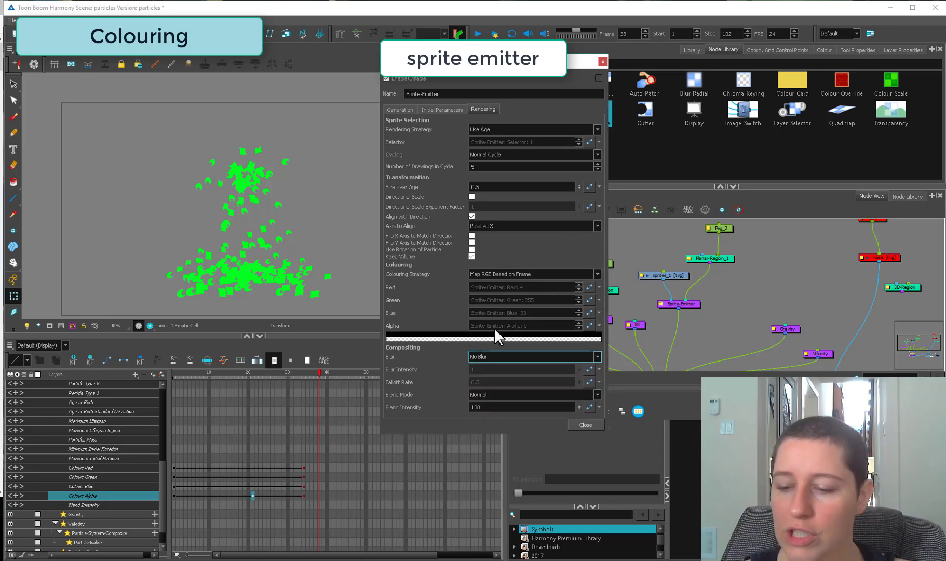
left_click(680, 333)
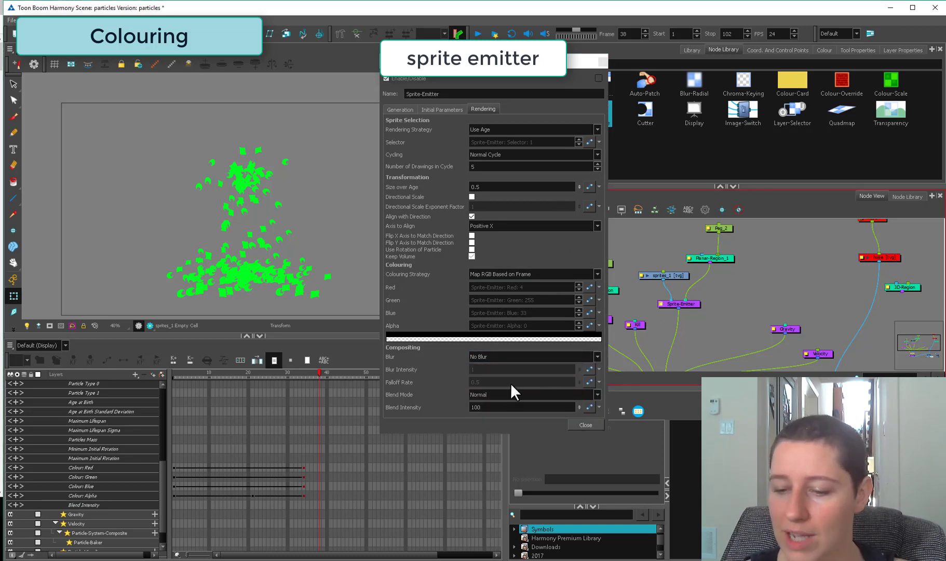
Insert a Blur-Radial node between the Particle-Visualizer and the Composite and check its rendered preview and properties
left_click(585, 425)
left_click_drag(714, 324, 686, 190)
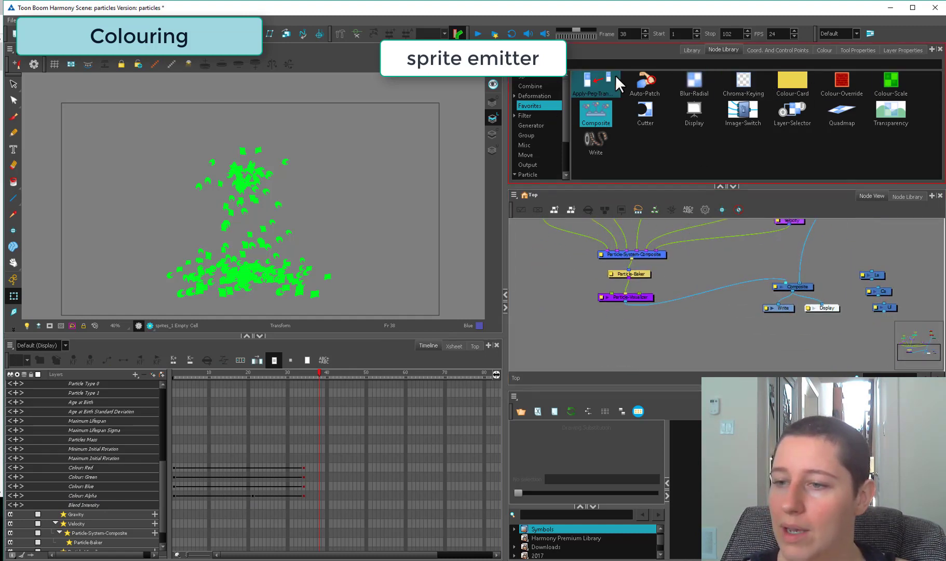
left_click_drag(702, 90, 661, 328)
left_click(150, 326)
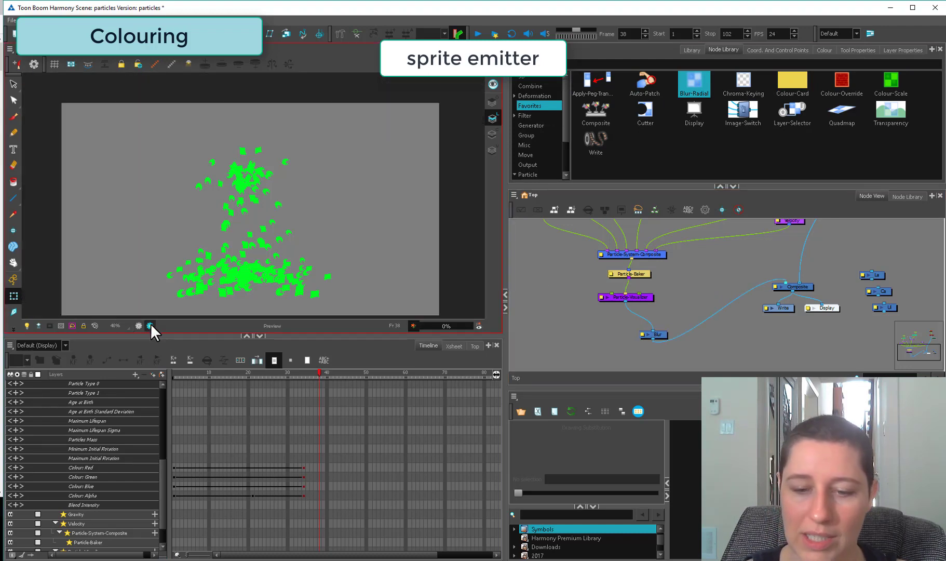
left_click(642, 334)
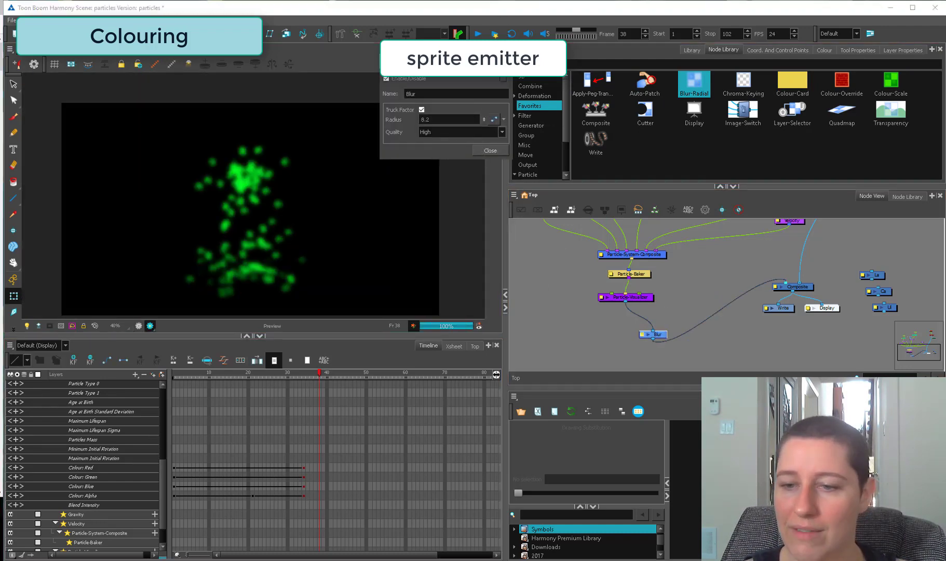
left_click(499, 152)
Duplicate the Composite node and use the copy to combine the Blur and Particle-Visualizer outputs into the main Composite
left_click(802, 287)
key("ctrl+c")
key("ctrl+v")
left_click_drag(656, 335, 639, 346)
left_click_drag(638, 354, 783, 282)
left_click_drag(625, 298, 634, 357)
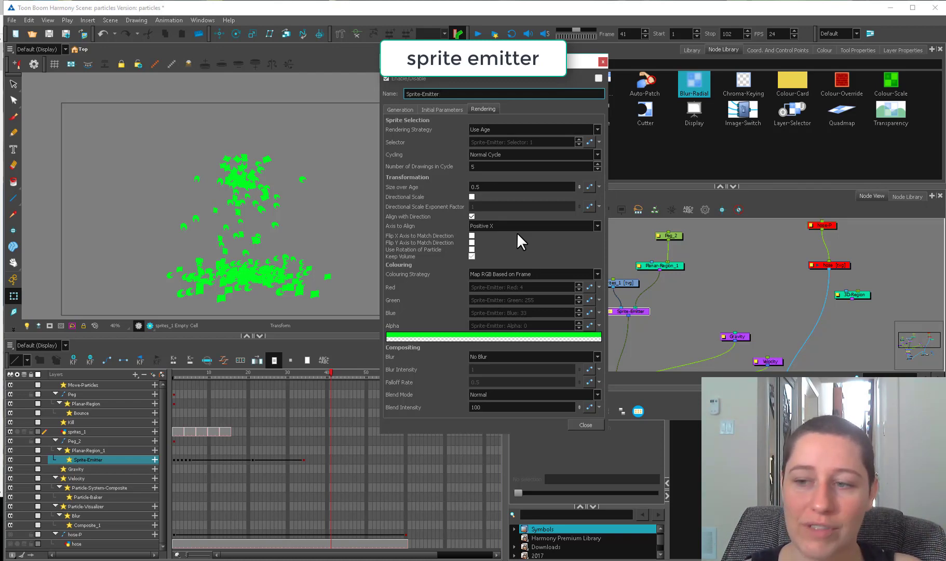
Close the Sprite-Emitter's properties and show the Particle Modifier nodes in the Node Library
left_click(602, 62)
left_click(718, 272)
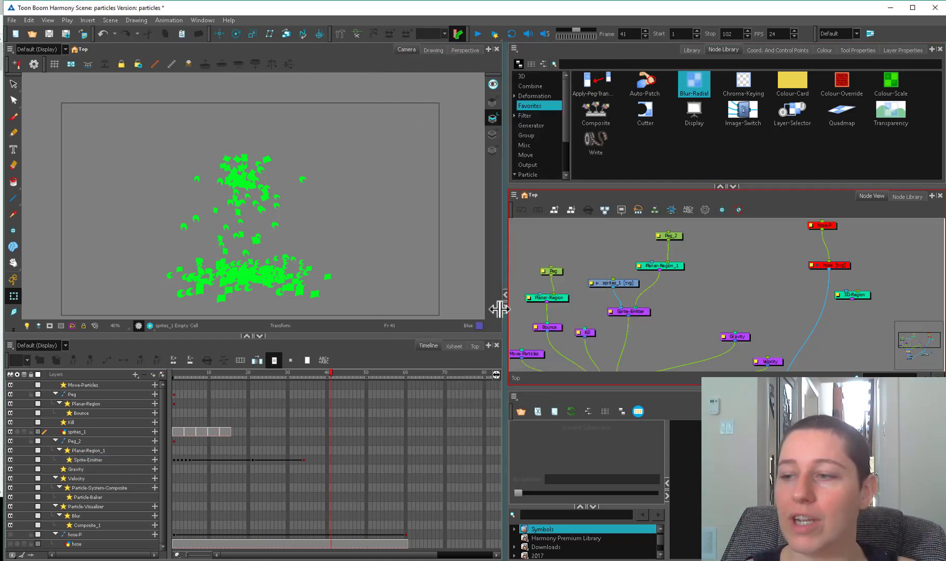
left_click(556, 134)
scroll(553, 165, "down", 2)
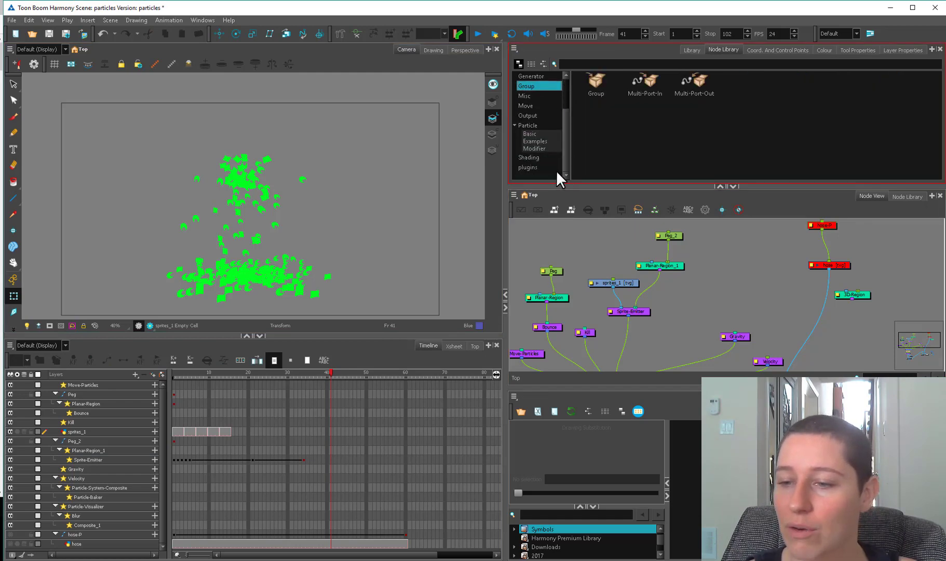
left_click(533, 149)
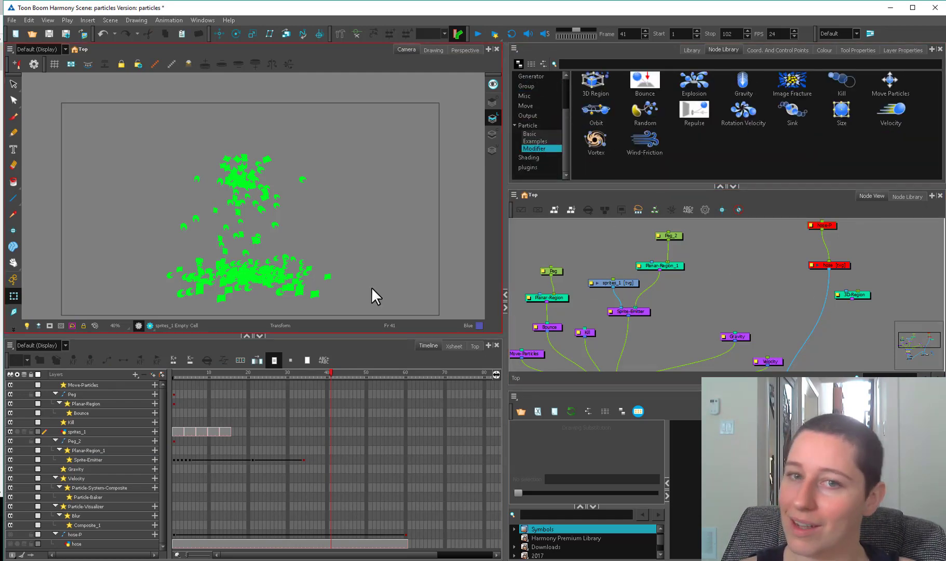
Move the Gravity and Velocity nodes closer to the Sprite-Emitter, above the Particle-System-Composite
left_click_drag(652, 323, 669, 285)
scroll(656, 297, "down", 1)
left_click_drag(745, 298, 700, 285)
left_click_drag(759, 318, 693, 304)
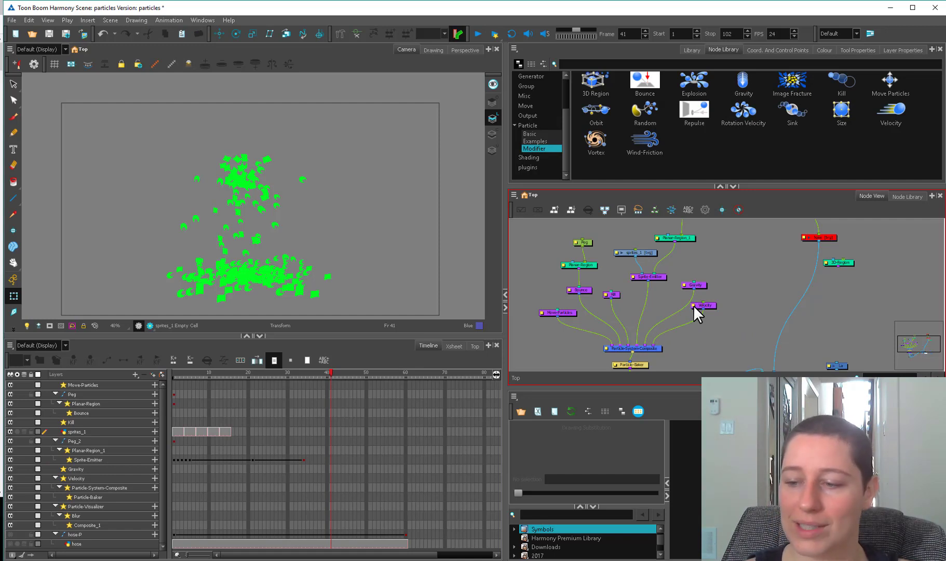
left_click_drag(741, 242, 552, 364)
left_click(541, 337)
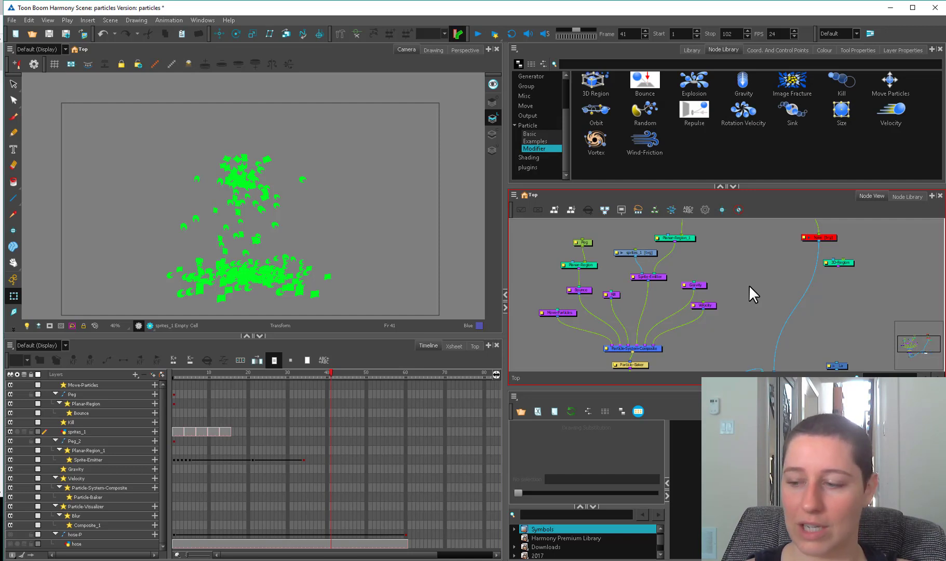
Tighten the layout of the Kill, Gravity, Velocity and Bounce nodes around the Sprite-Emitter
left_click_drag(694, 285, 675, 292)
left_click_drag(704, 305, 694, 302)
mouse_move(611, 294)
left_mouse_down()
mouse_move(629, 290)
mouse_move(603, 294)
left_mouse_up()
left_click(612, 285)
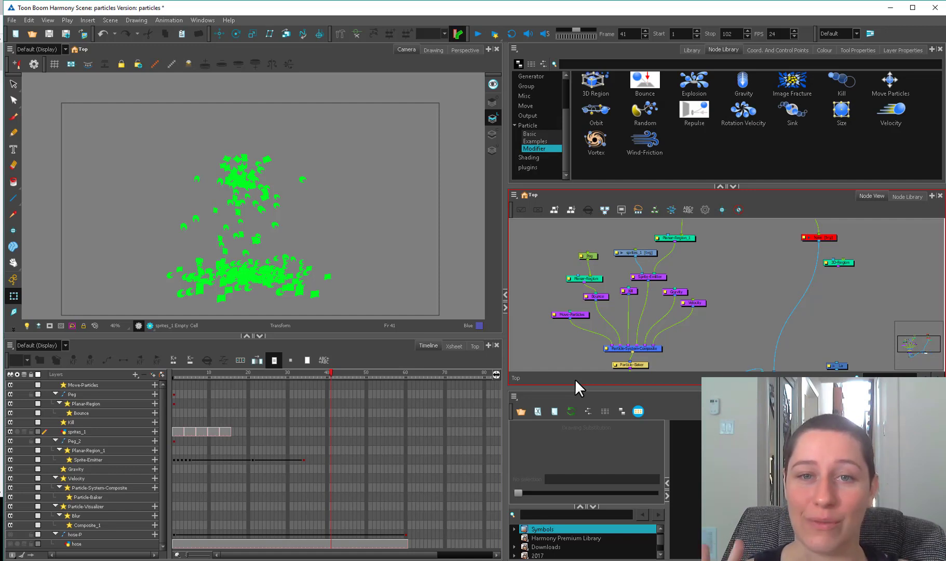
left_click_drag(694, 302, 690, 306)
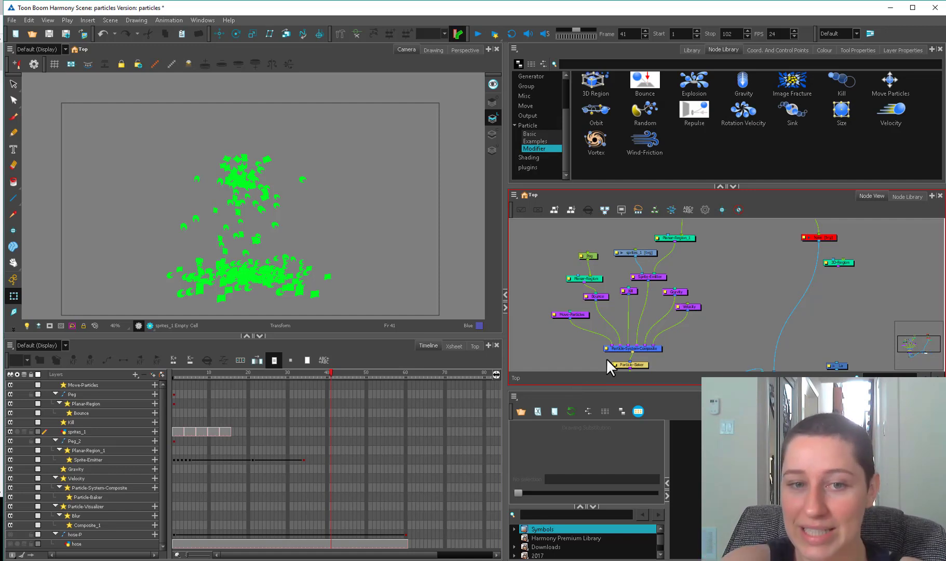